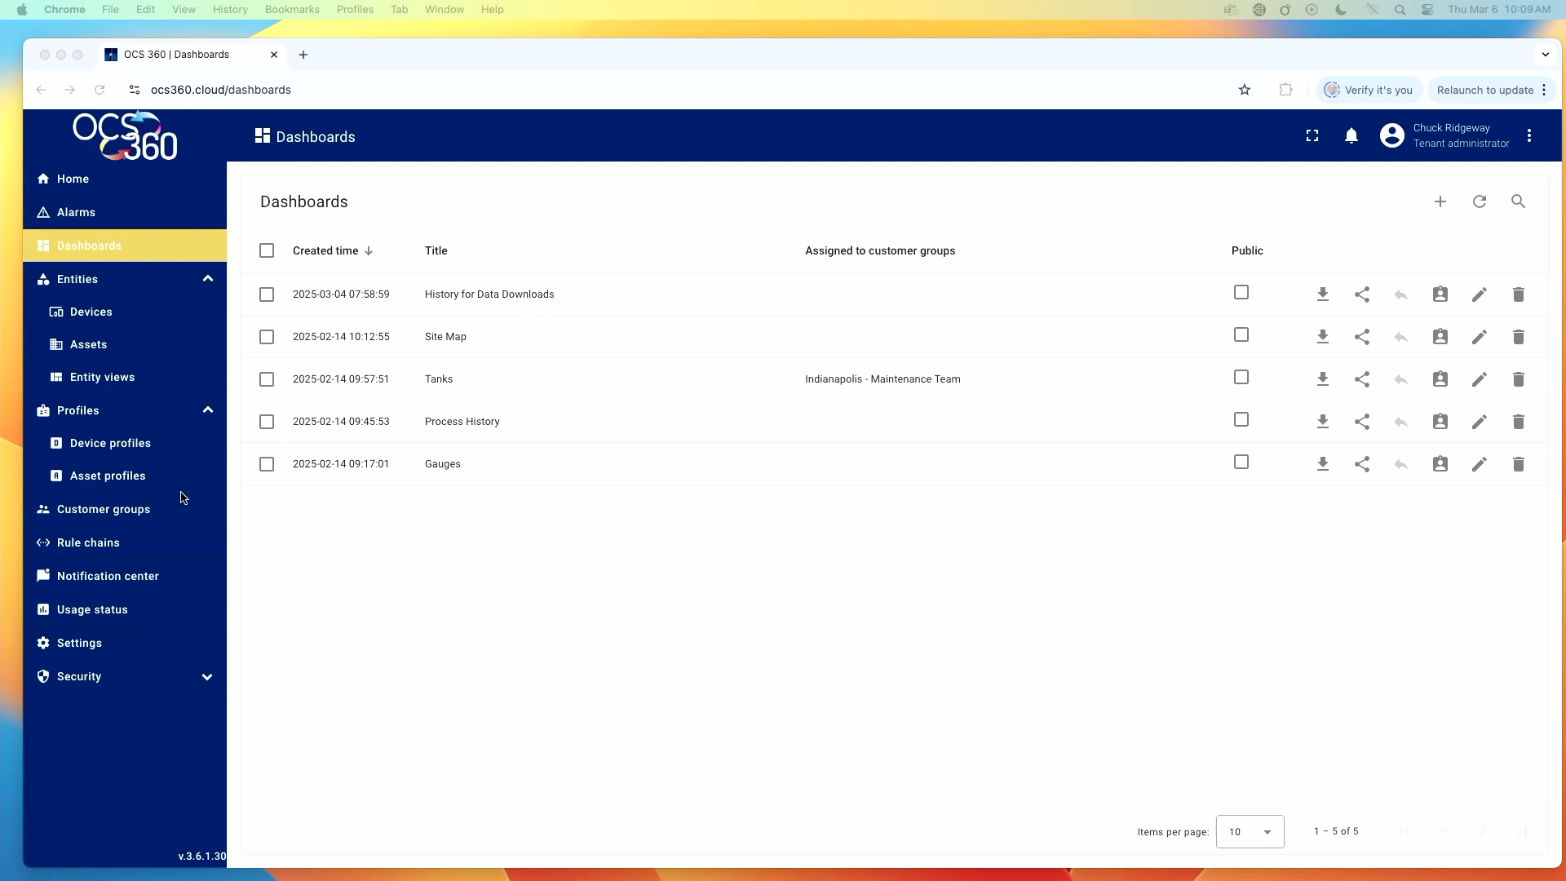
Step: Review the details of the Indianapolis - Maintenance Team customer group, including its description and address fields
click(124, 512)
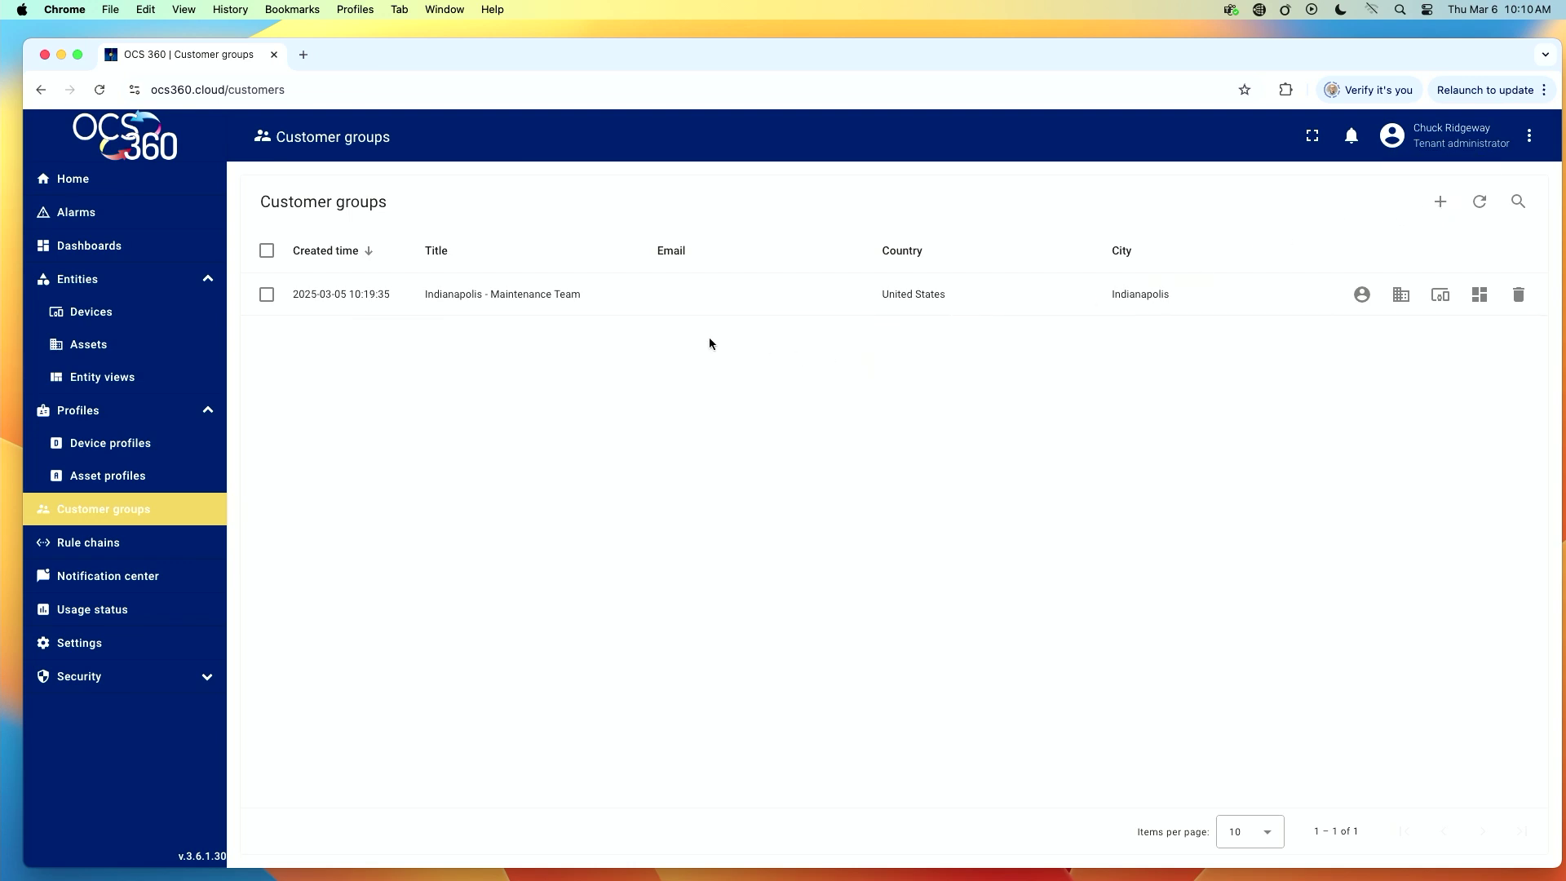
click(582, 299)
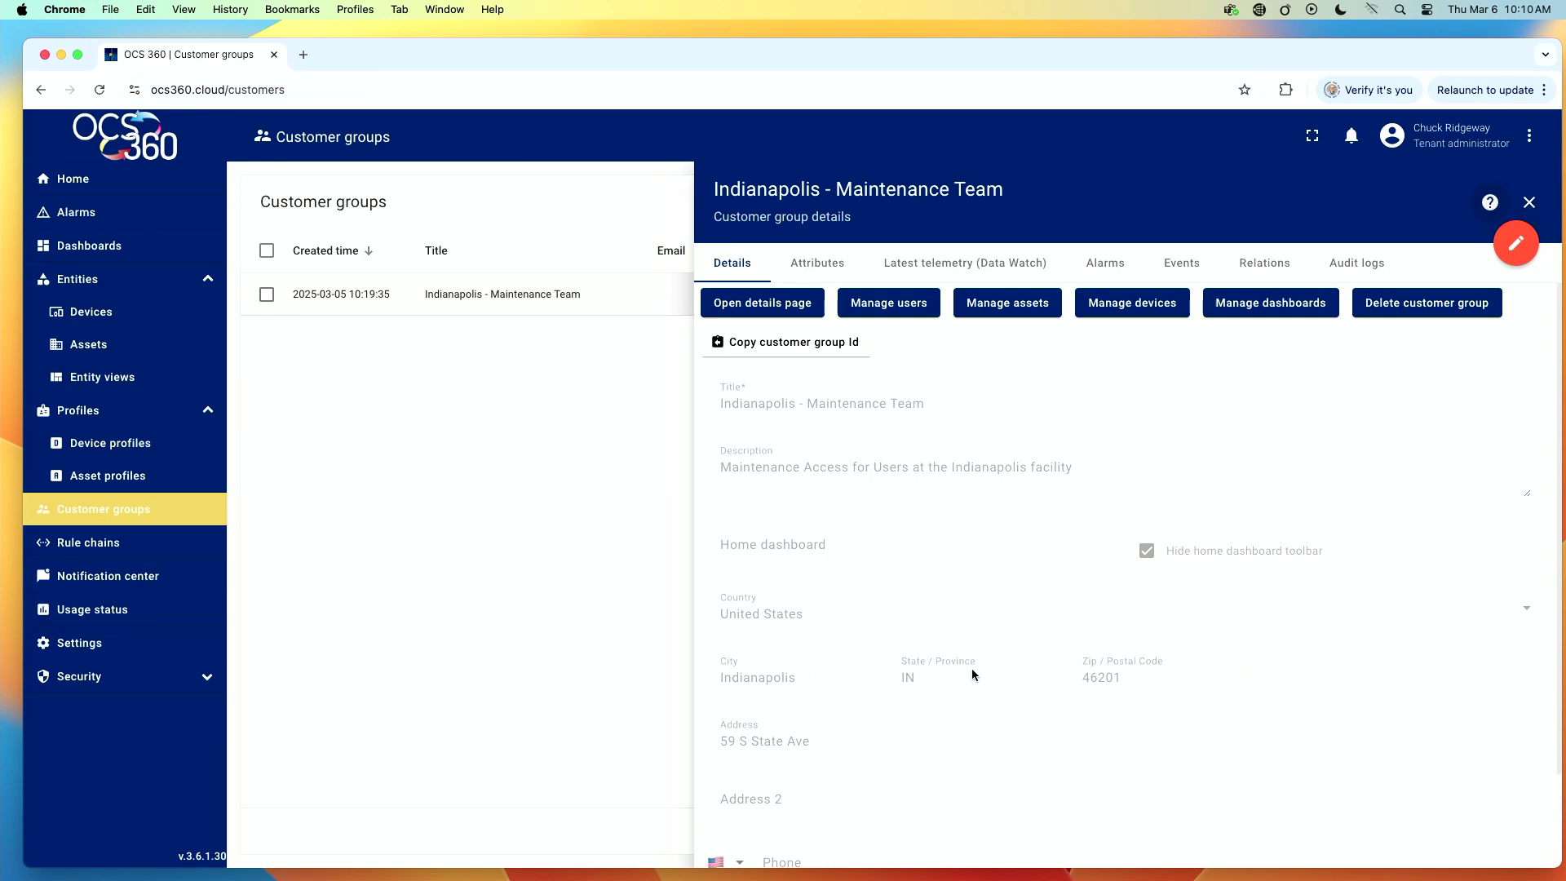
scroll(972, 664, down, 3)
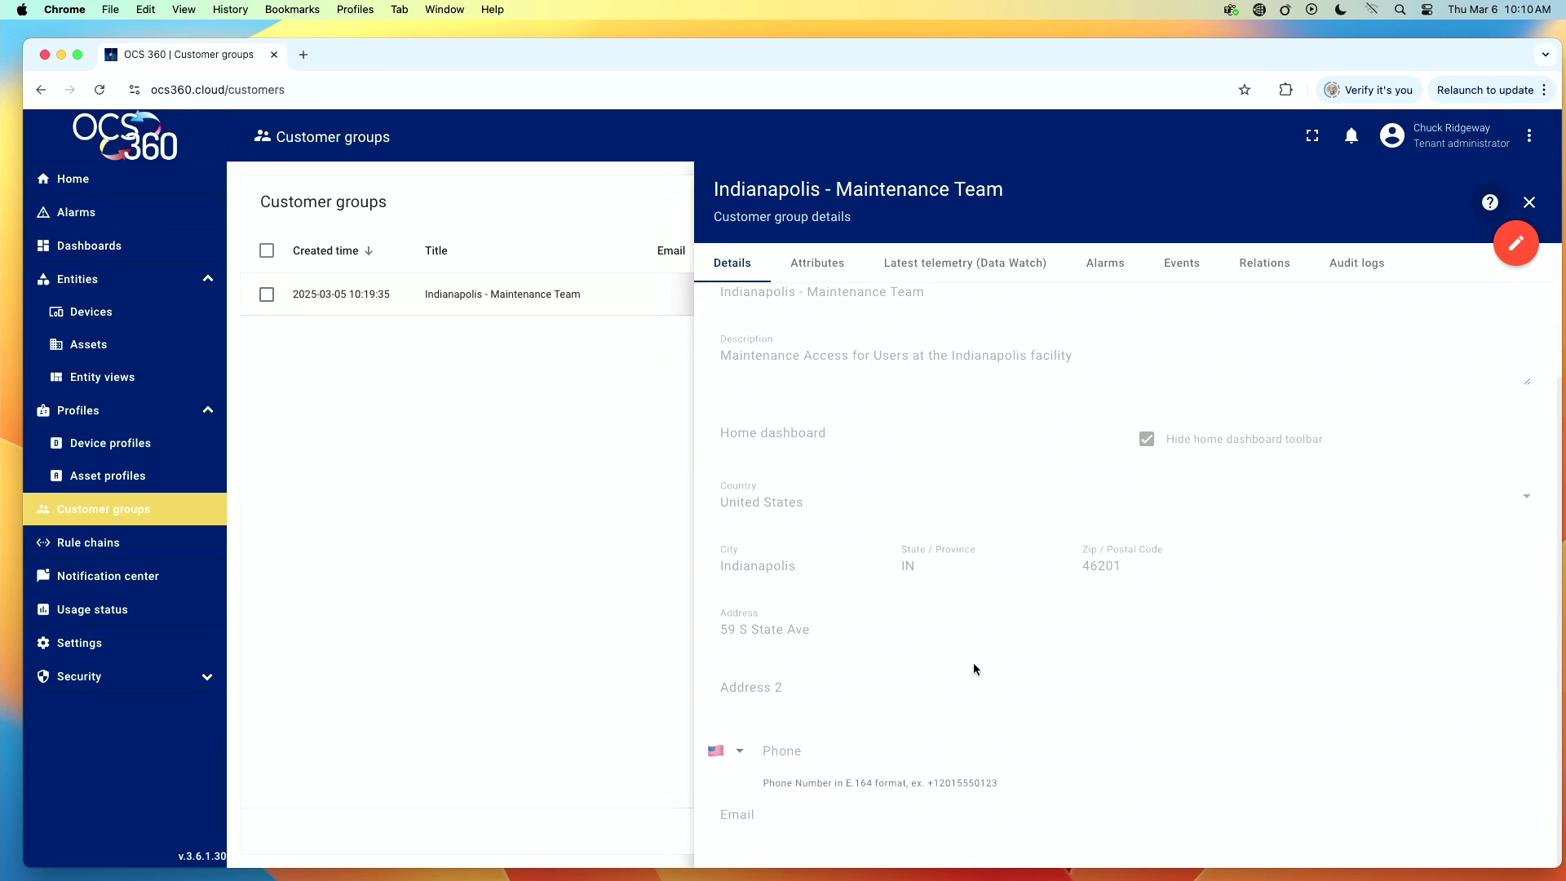
scroll(974, 668, up, 2)
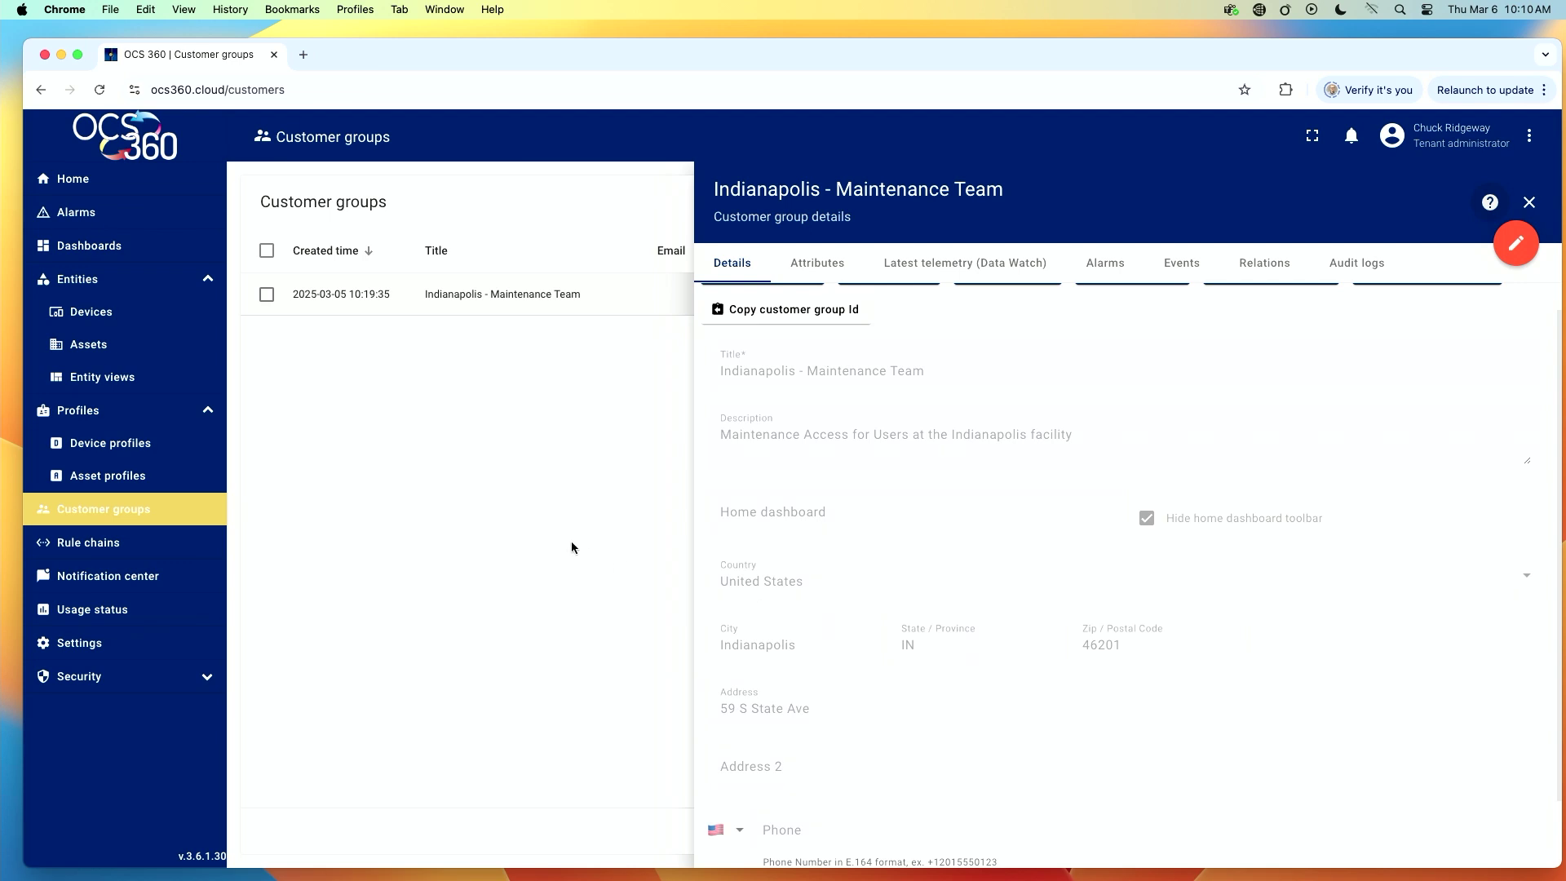
click(1528, 203)
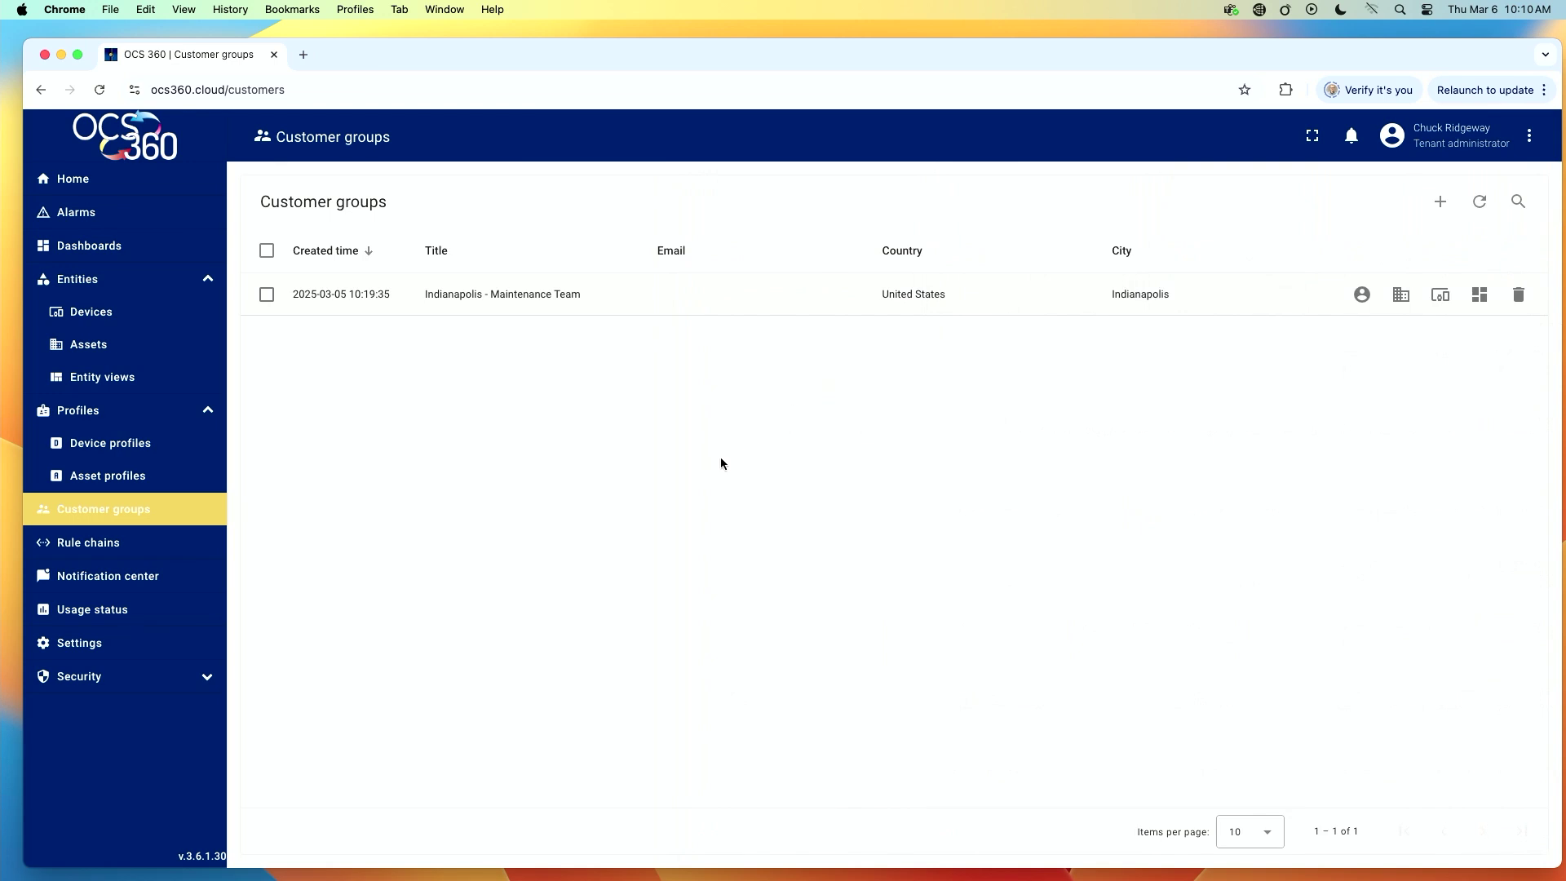
Step: Examine the Indianapolis - Maintenance Team group's user, including the user details and the activation link
click(1362, 295)
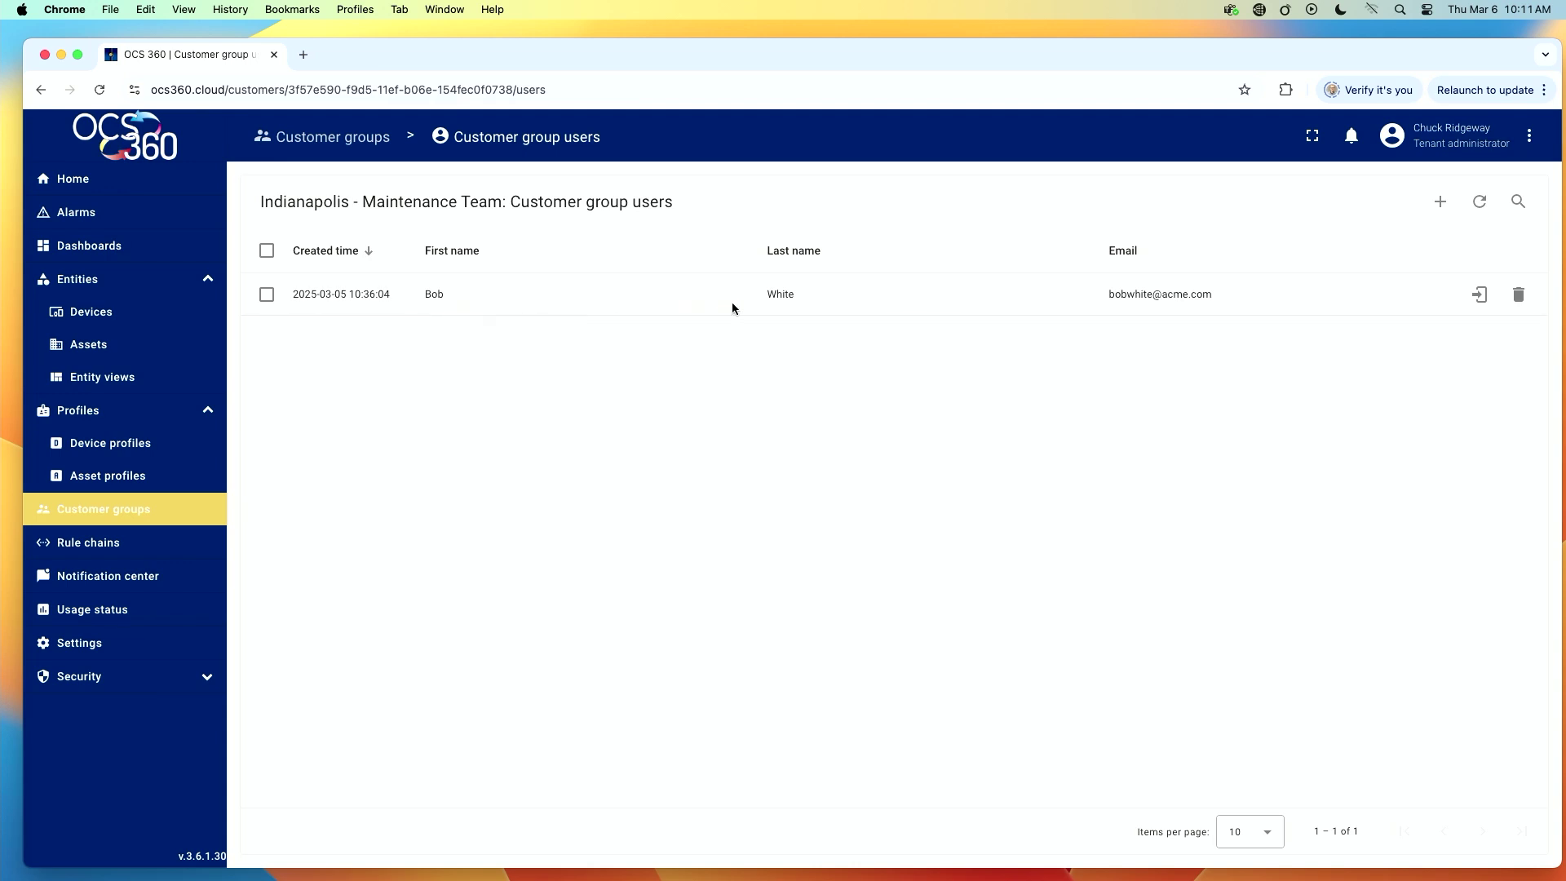
click(1128, 300)
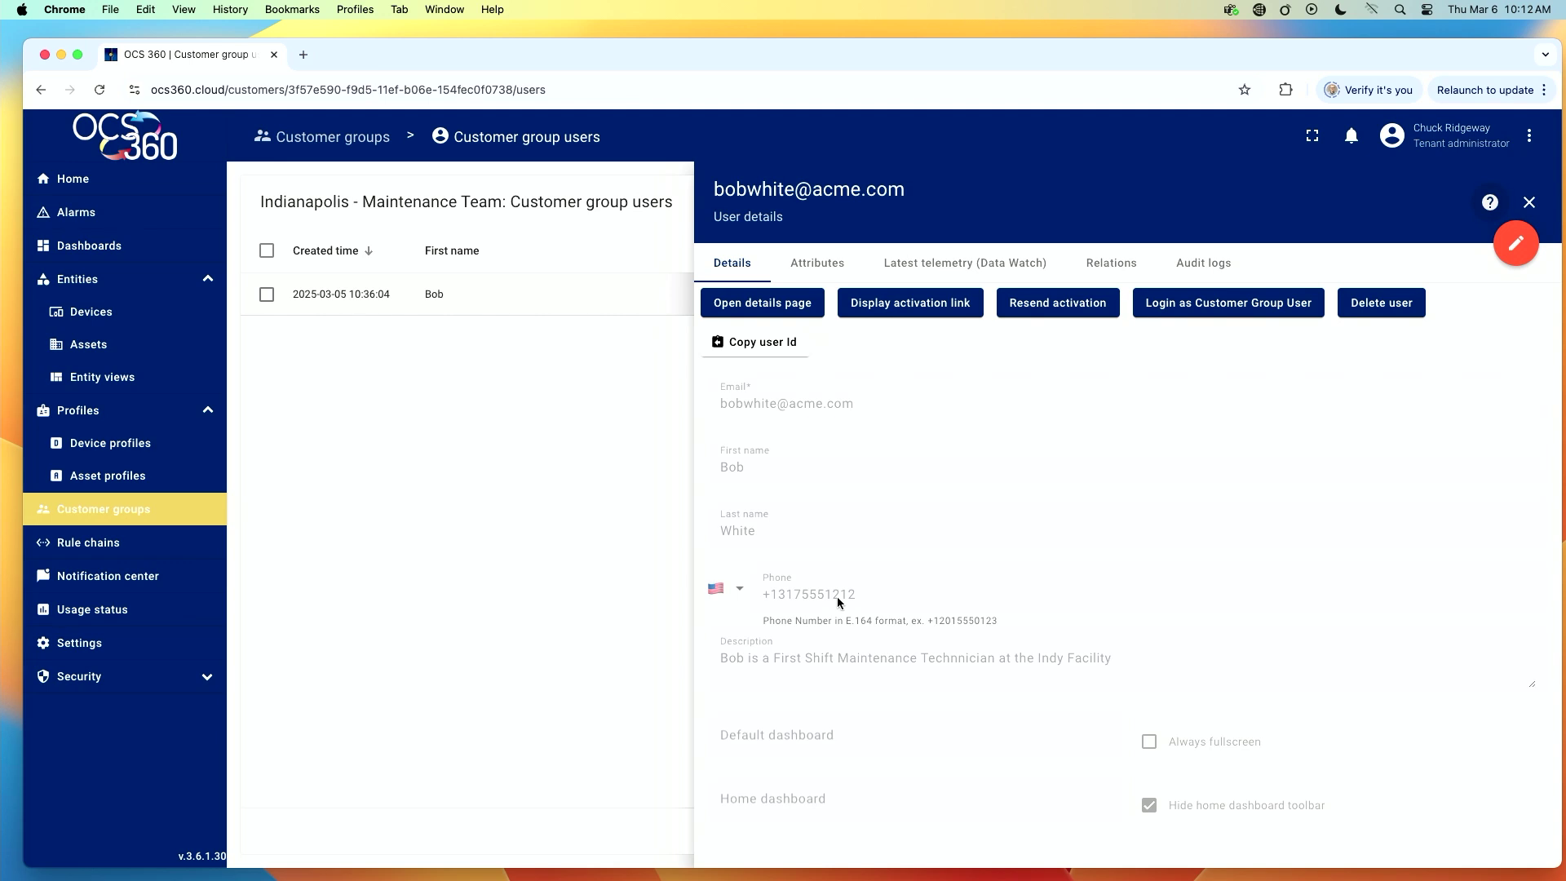
click(917, 308)
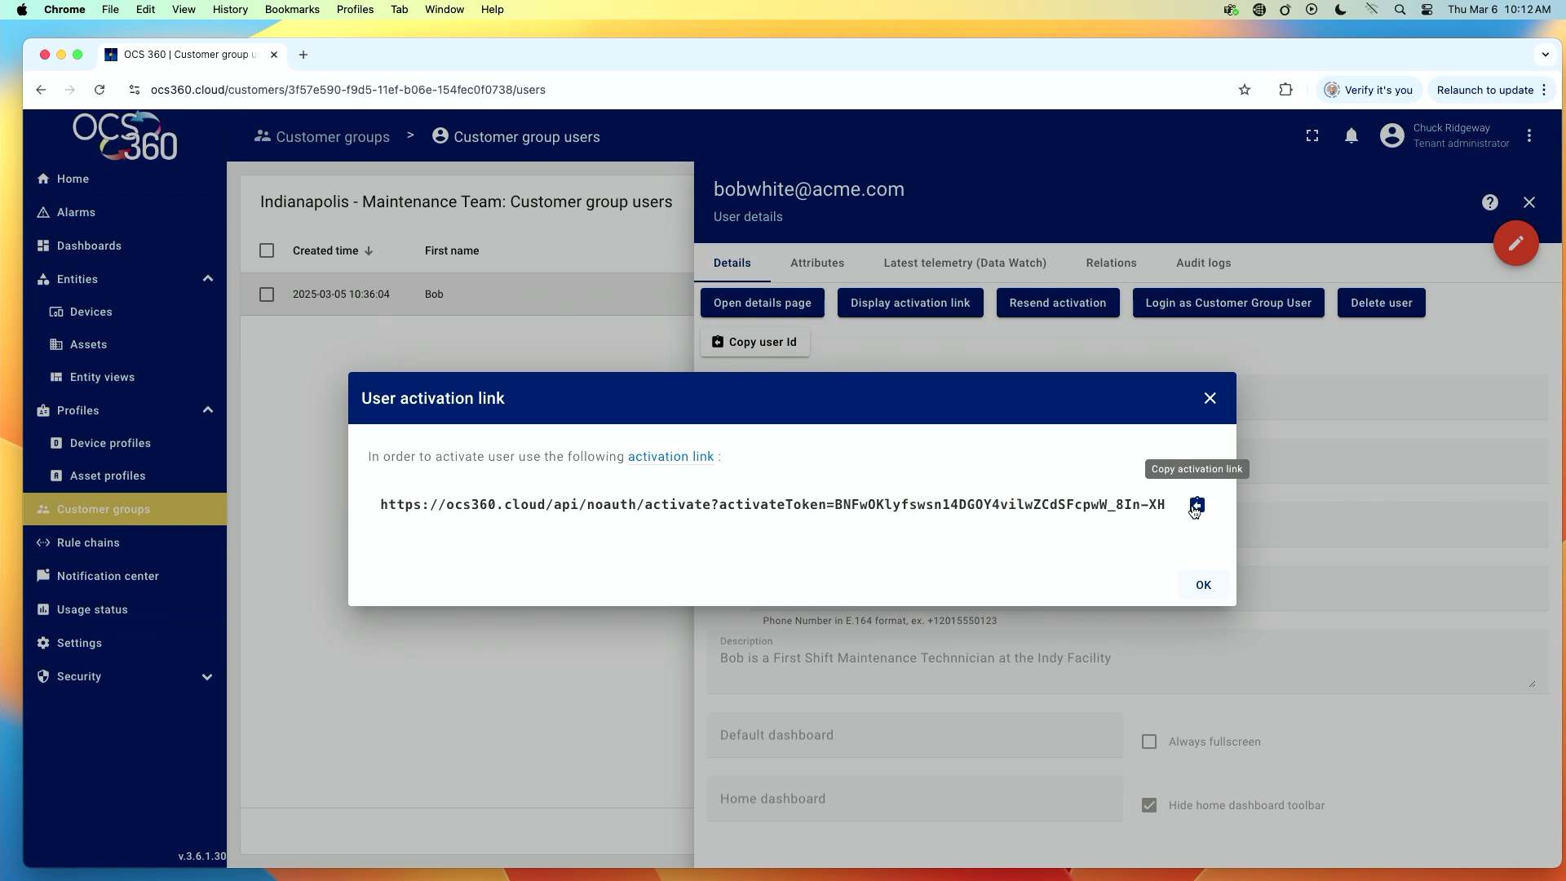
click(1210, 399)
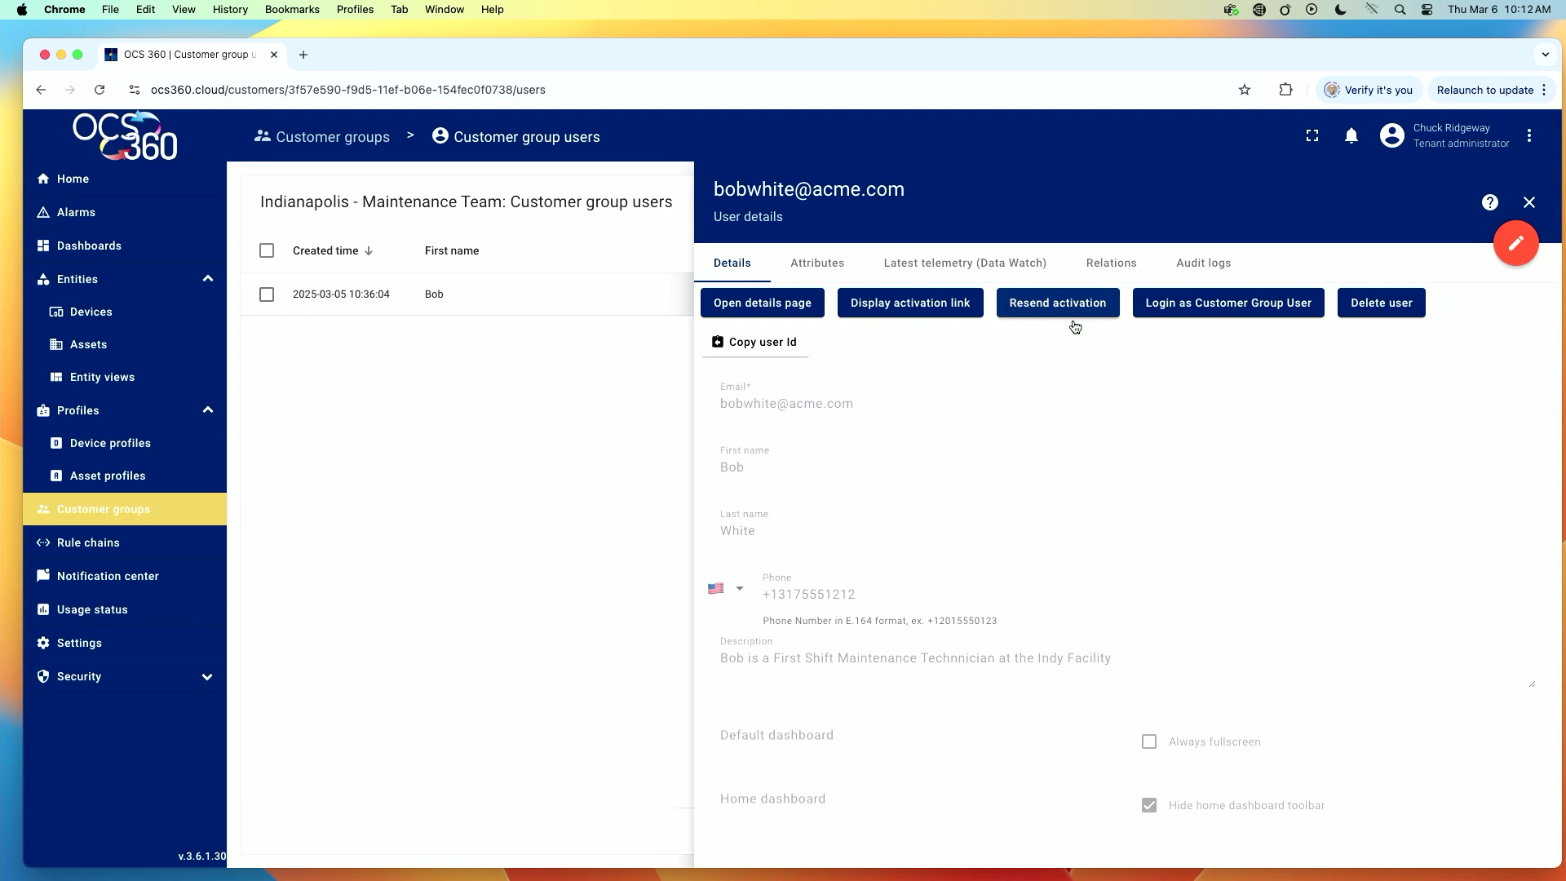
click(1529, 204)
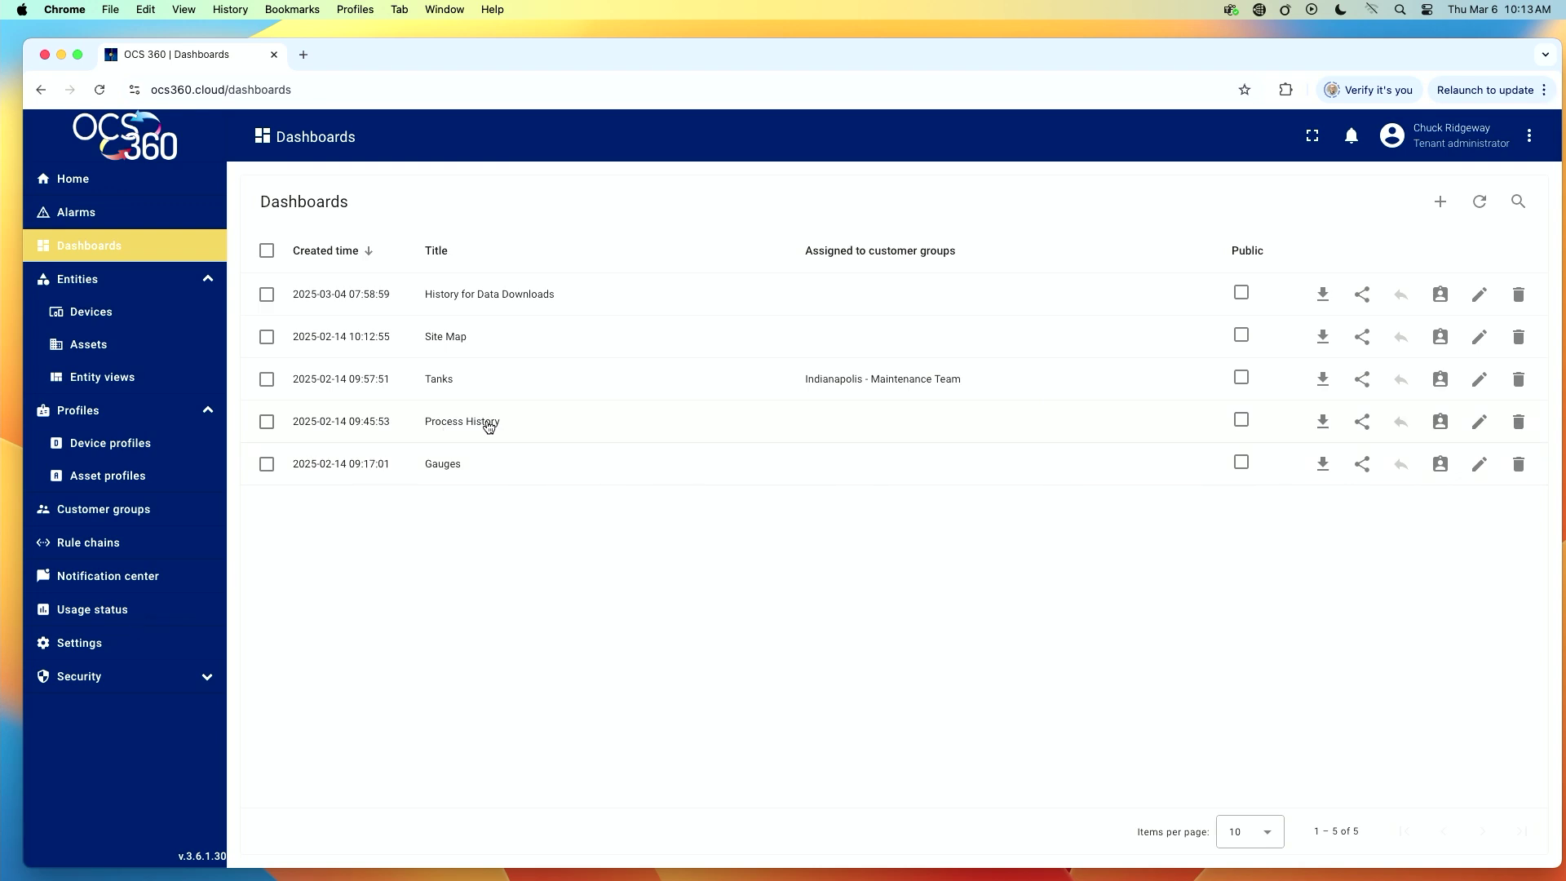
Step: Assign the Process History dashboard to the Indianapolis - Maintenance Team customer group
click(1441, 422)
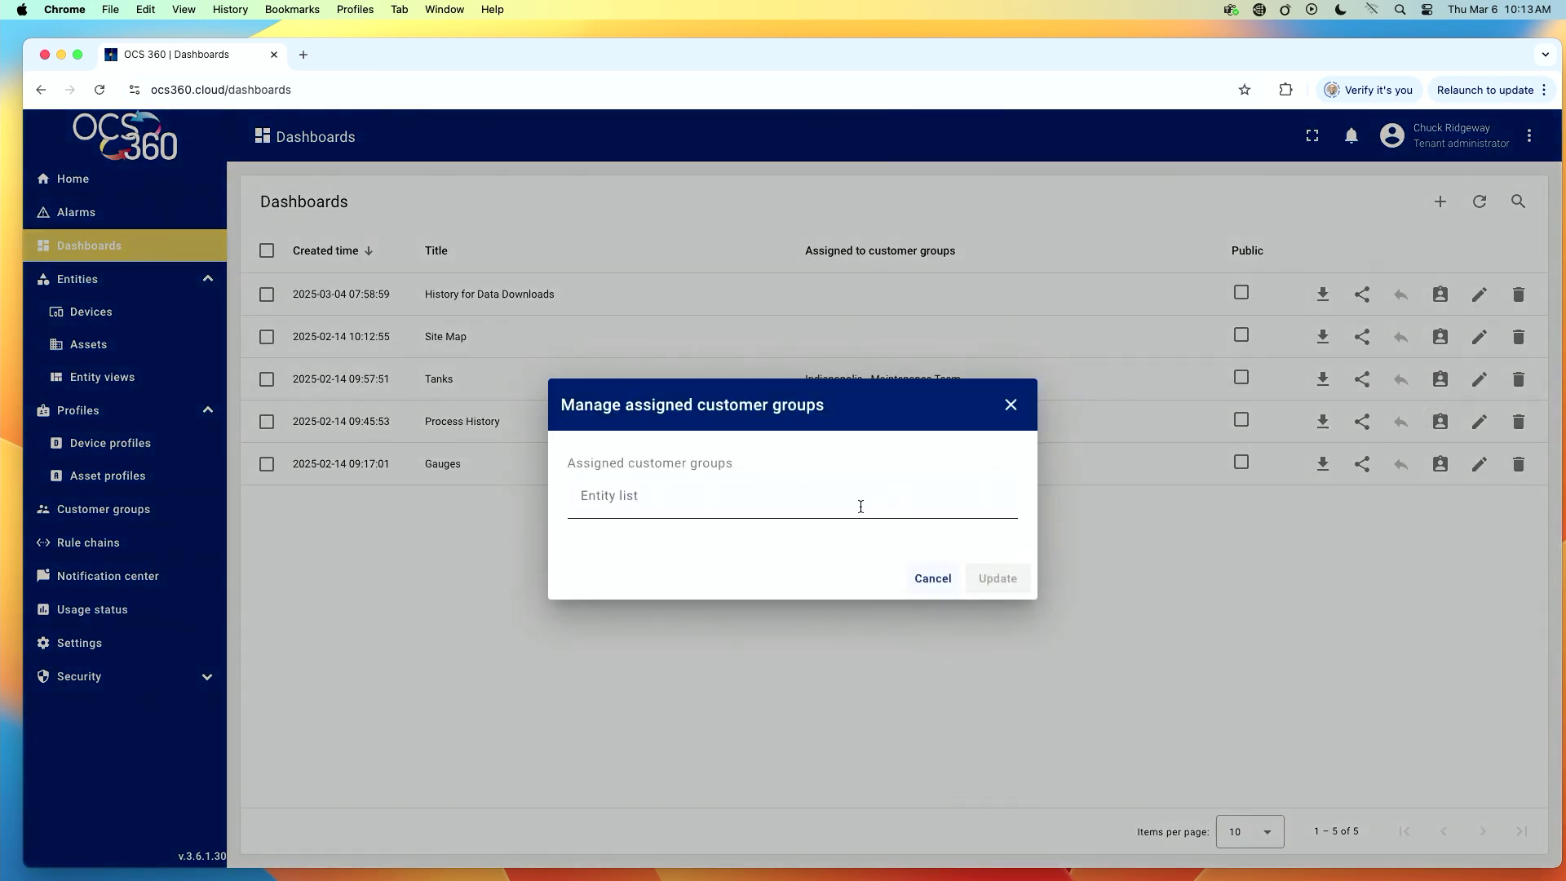
click(612, 502)
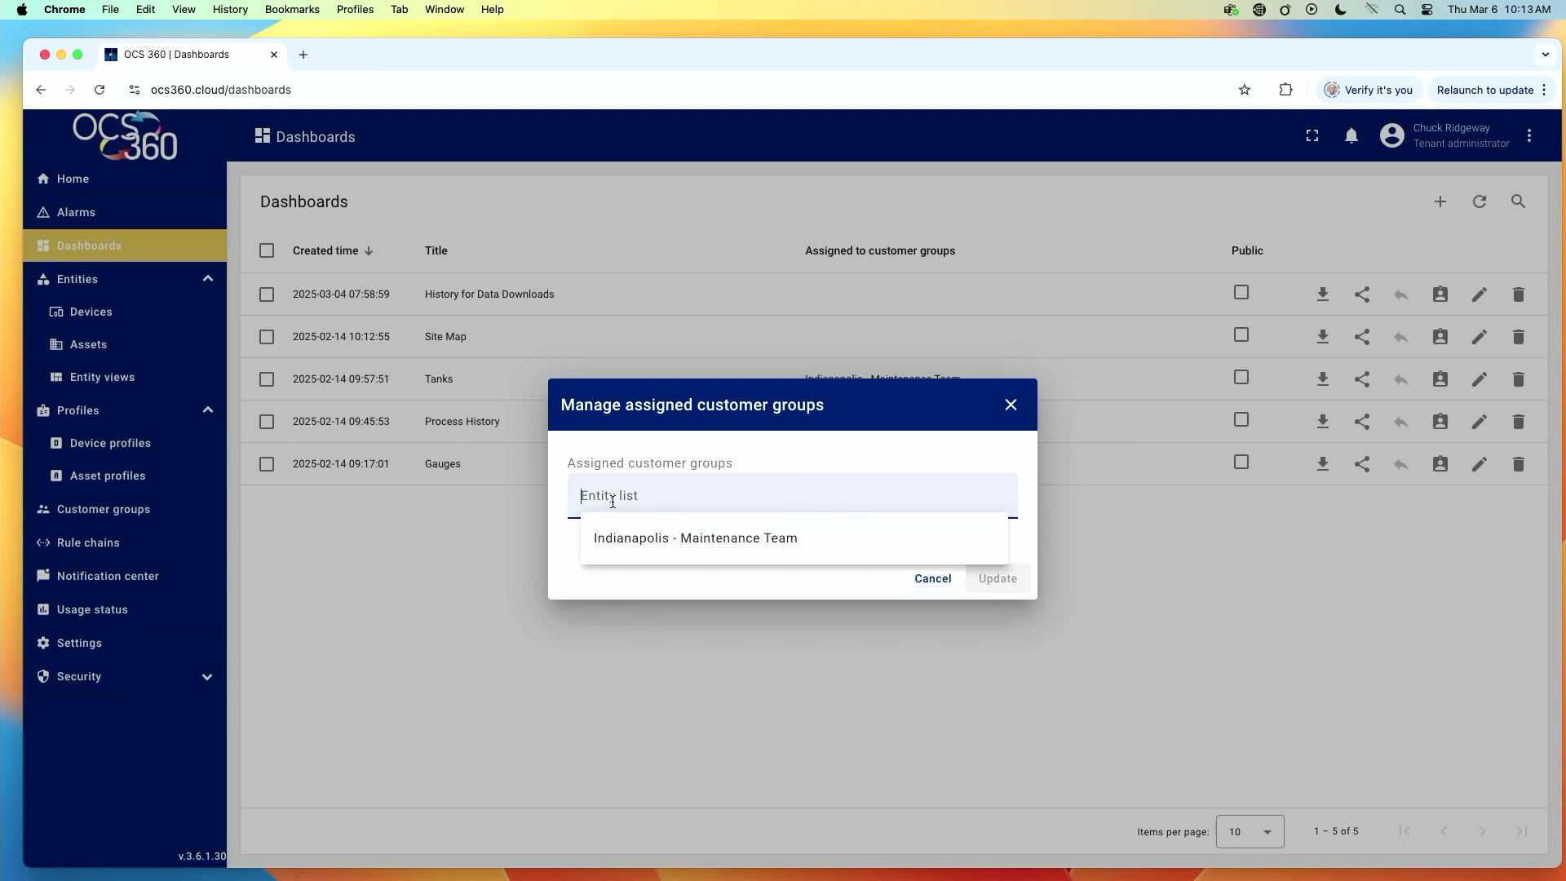
click(634, 545)
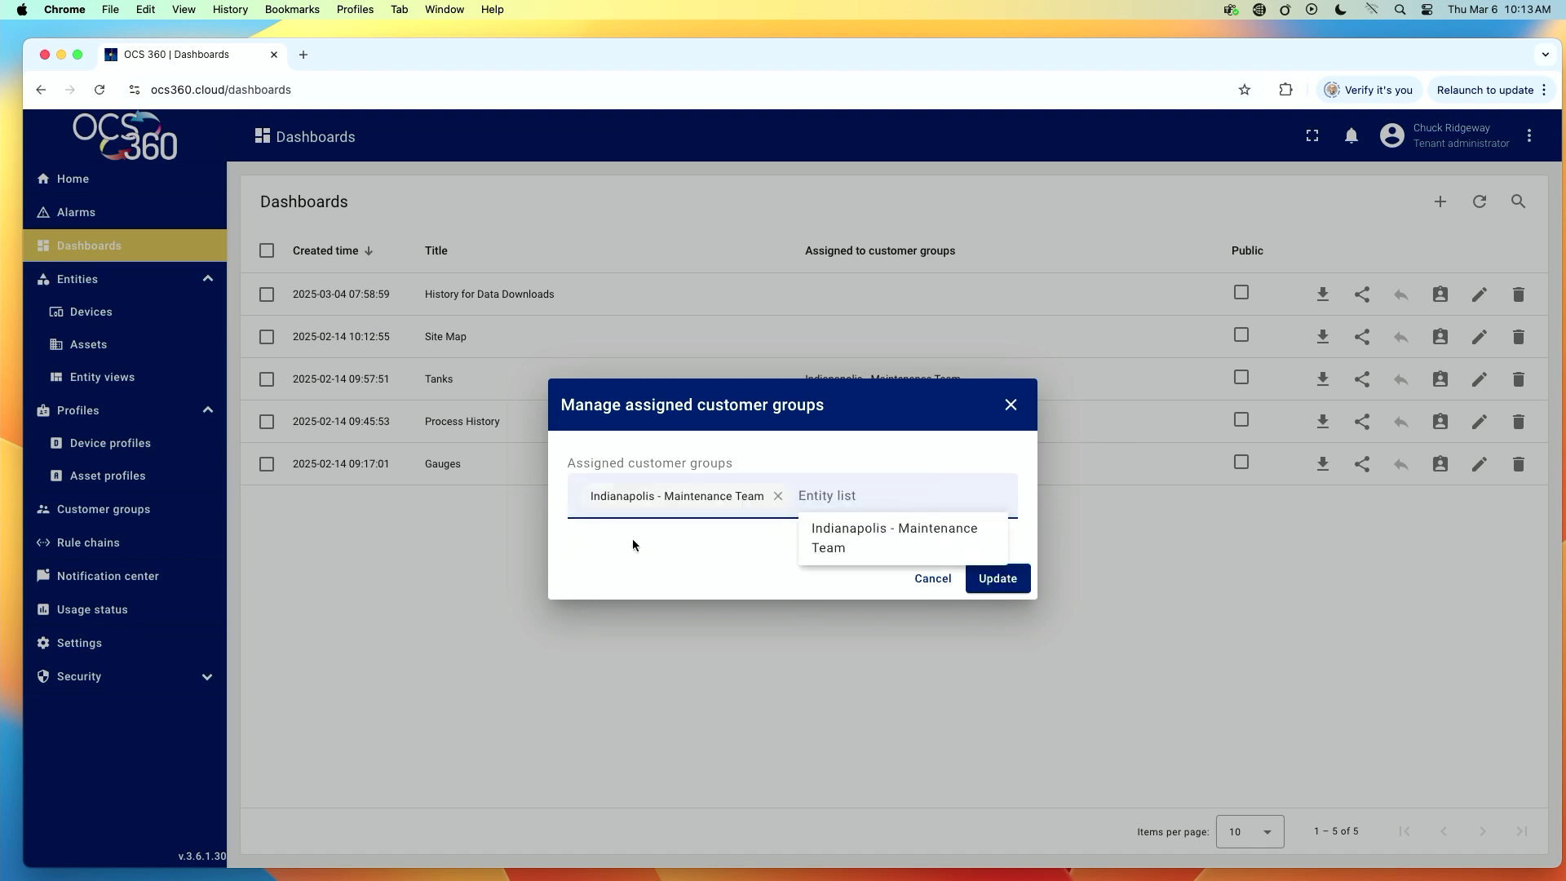
click(803, 457)
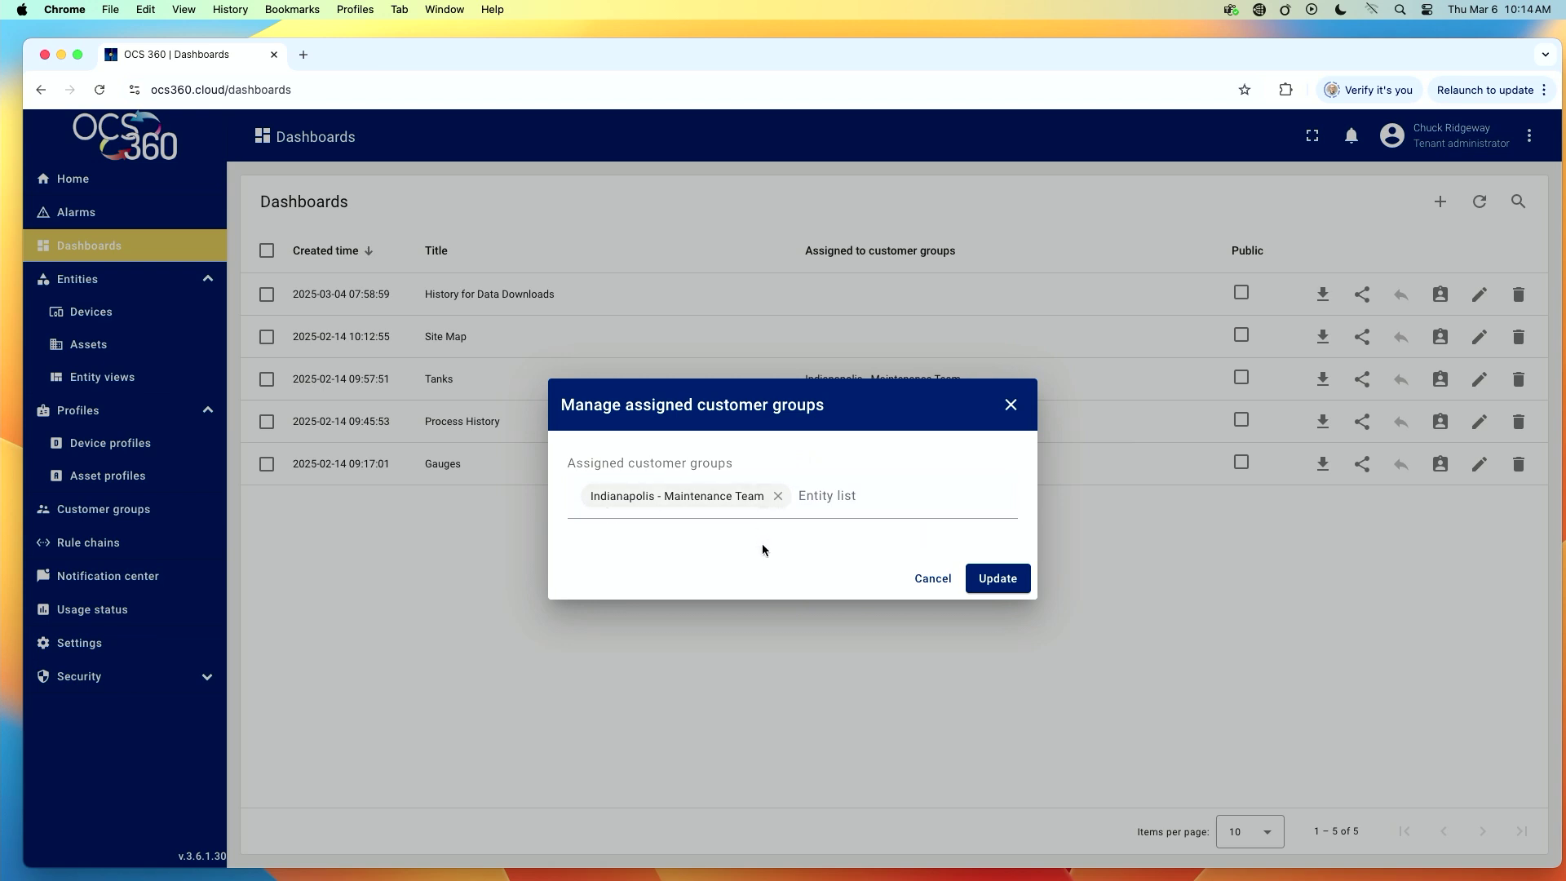
click(1003, 581)
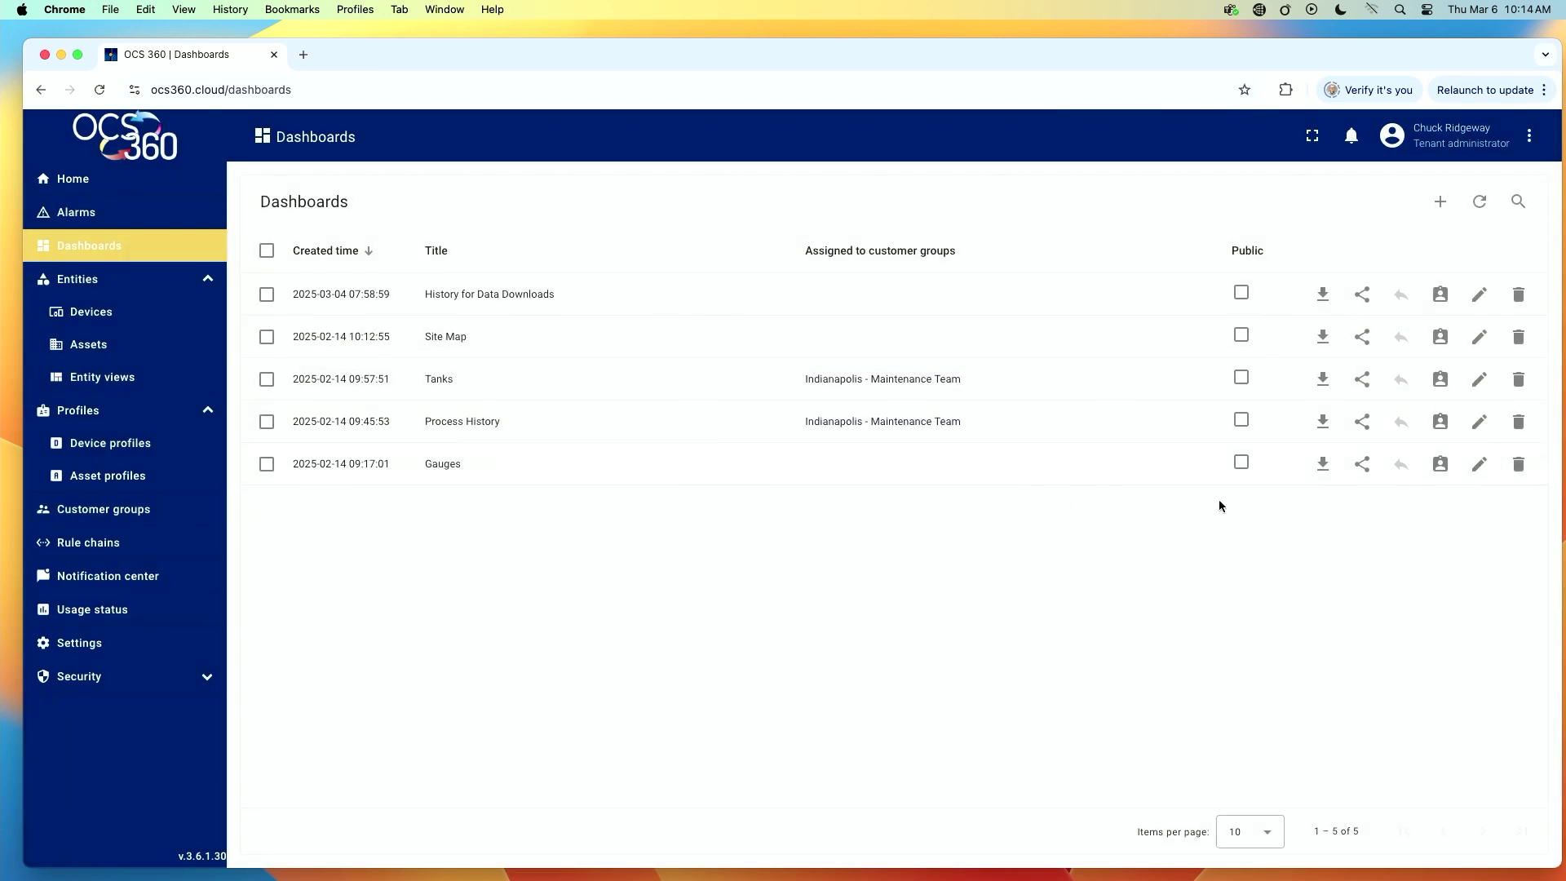
Step: Assign the Gauges dashboard to the Indianapolis - Maintenance Team customer group
click(1441, 466)
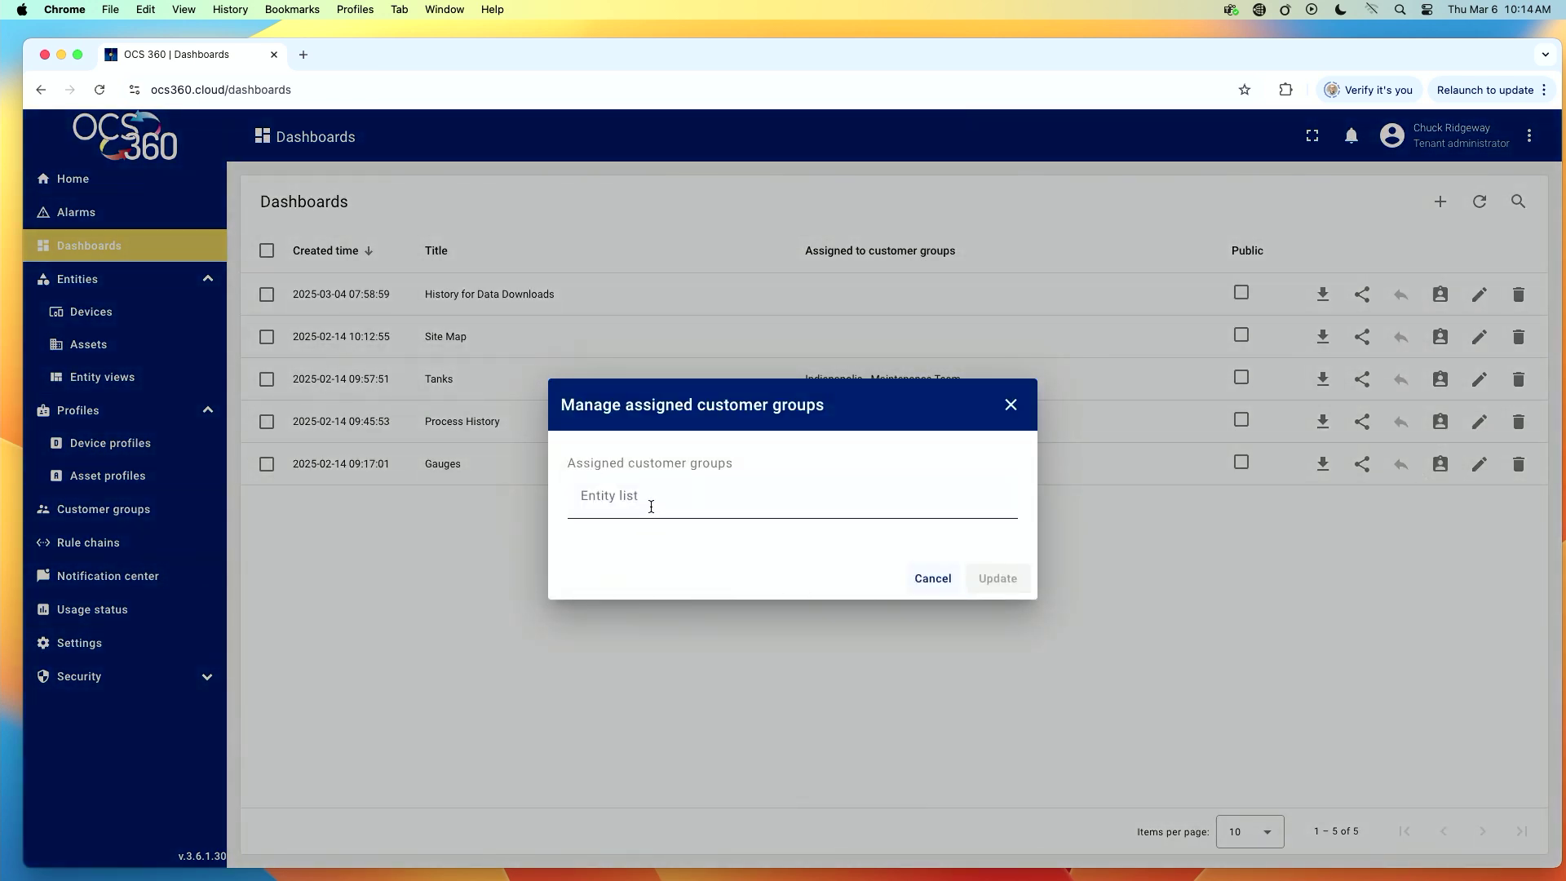
click(652, 507)
click(650, 547)
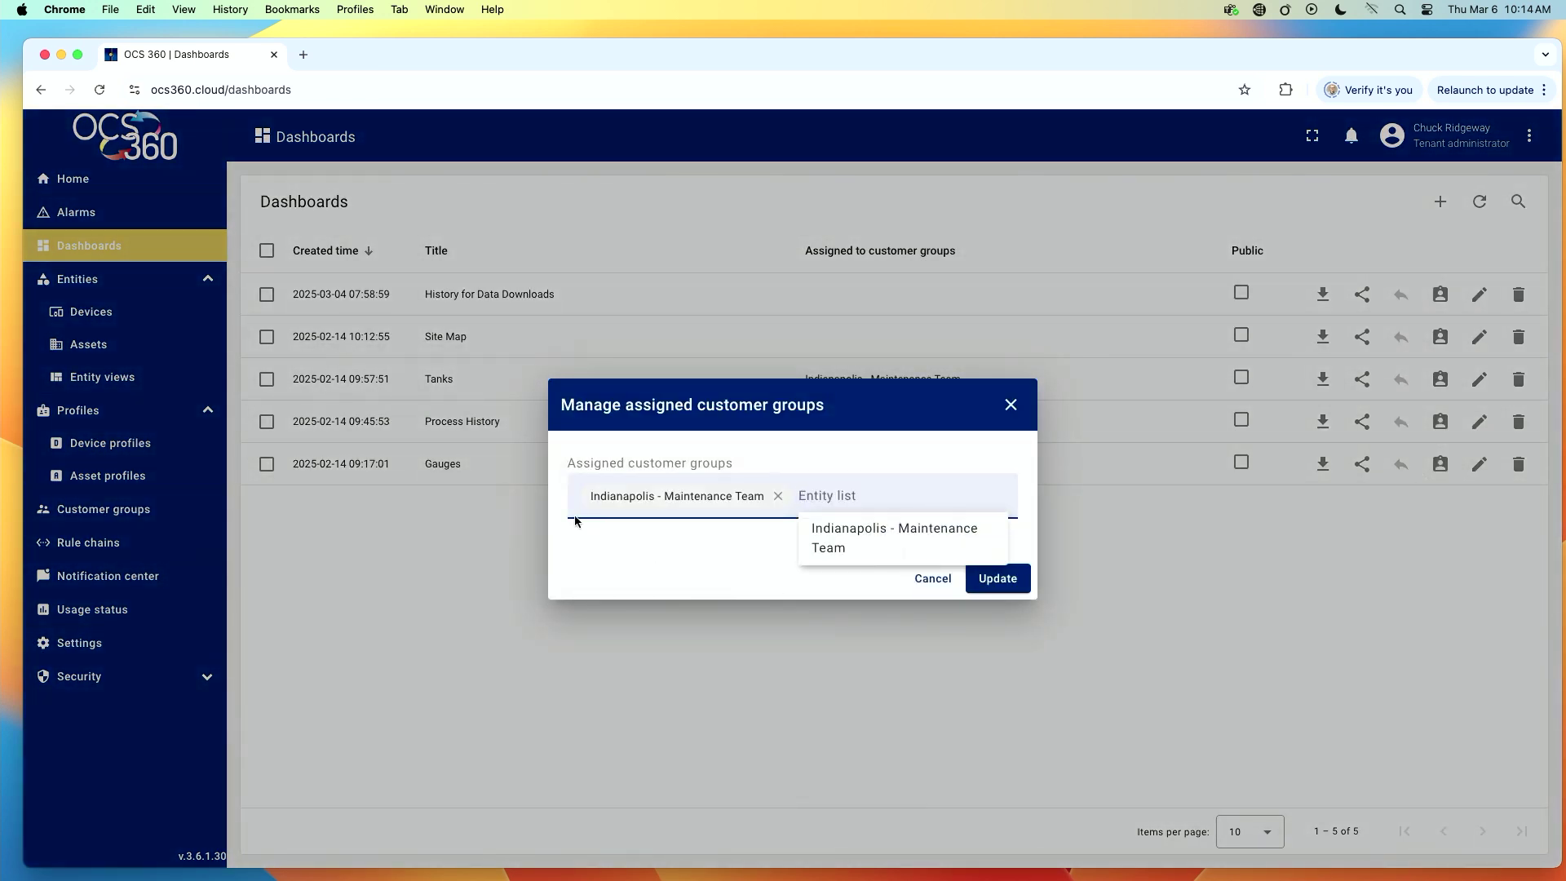
click(995, 579)
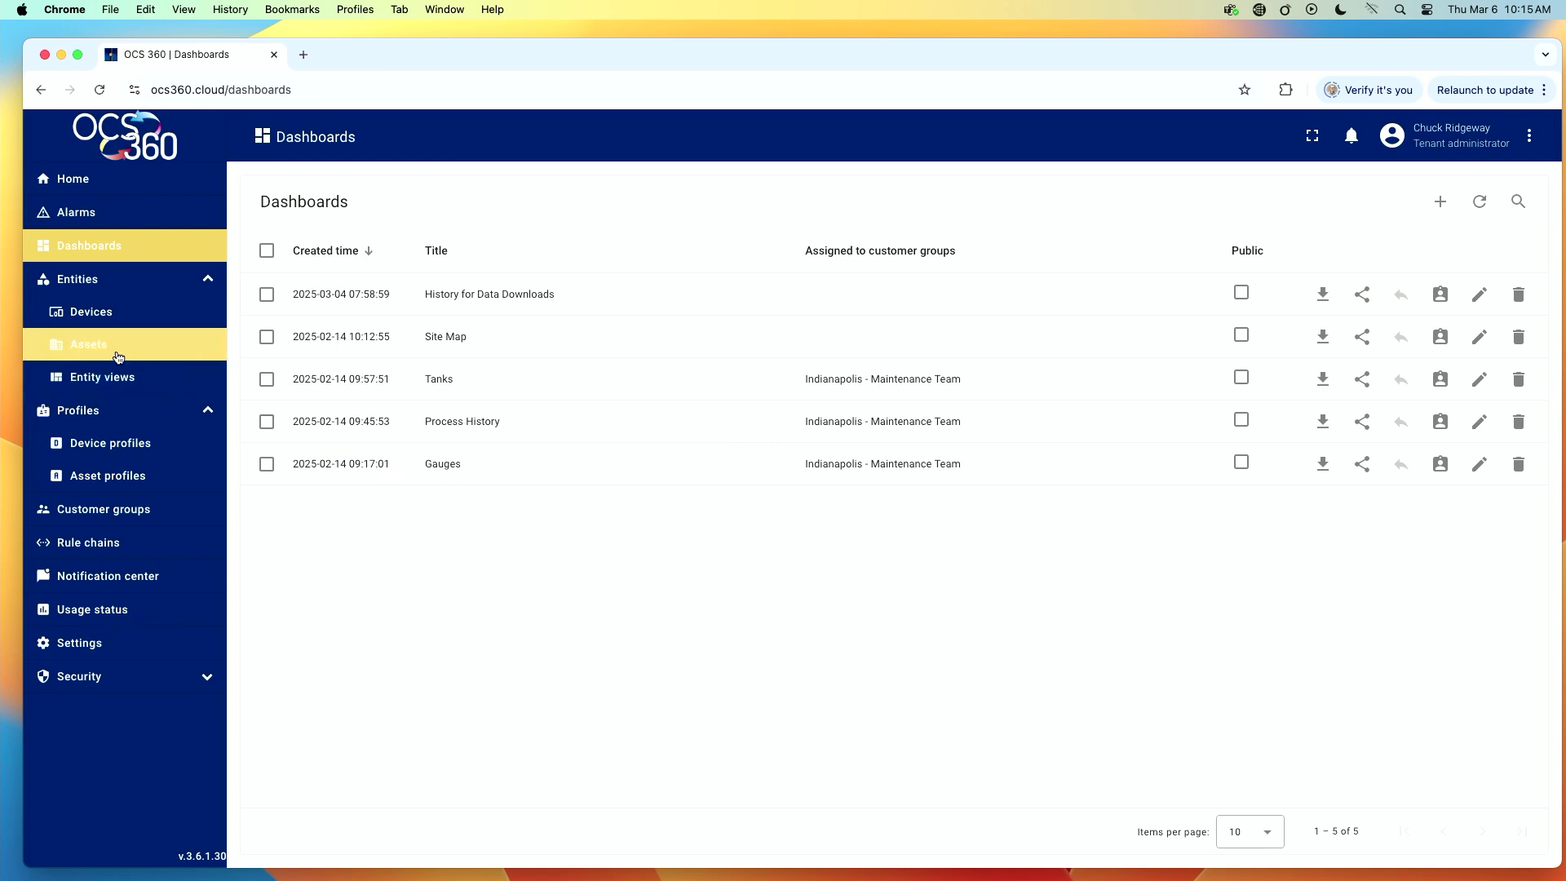
Step: Check the EpoxyMatic device's details and assign the device to the Indianapolis - Maintenance Team customer group
click(104, 318)
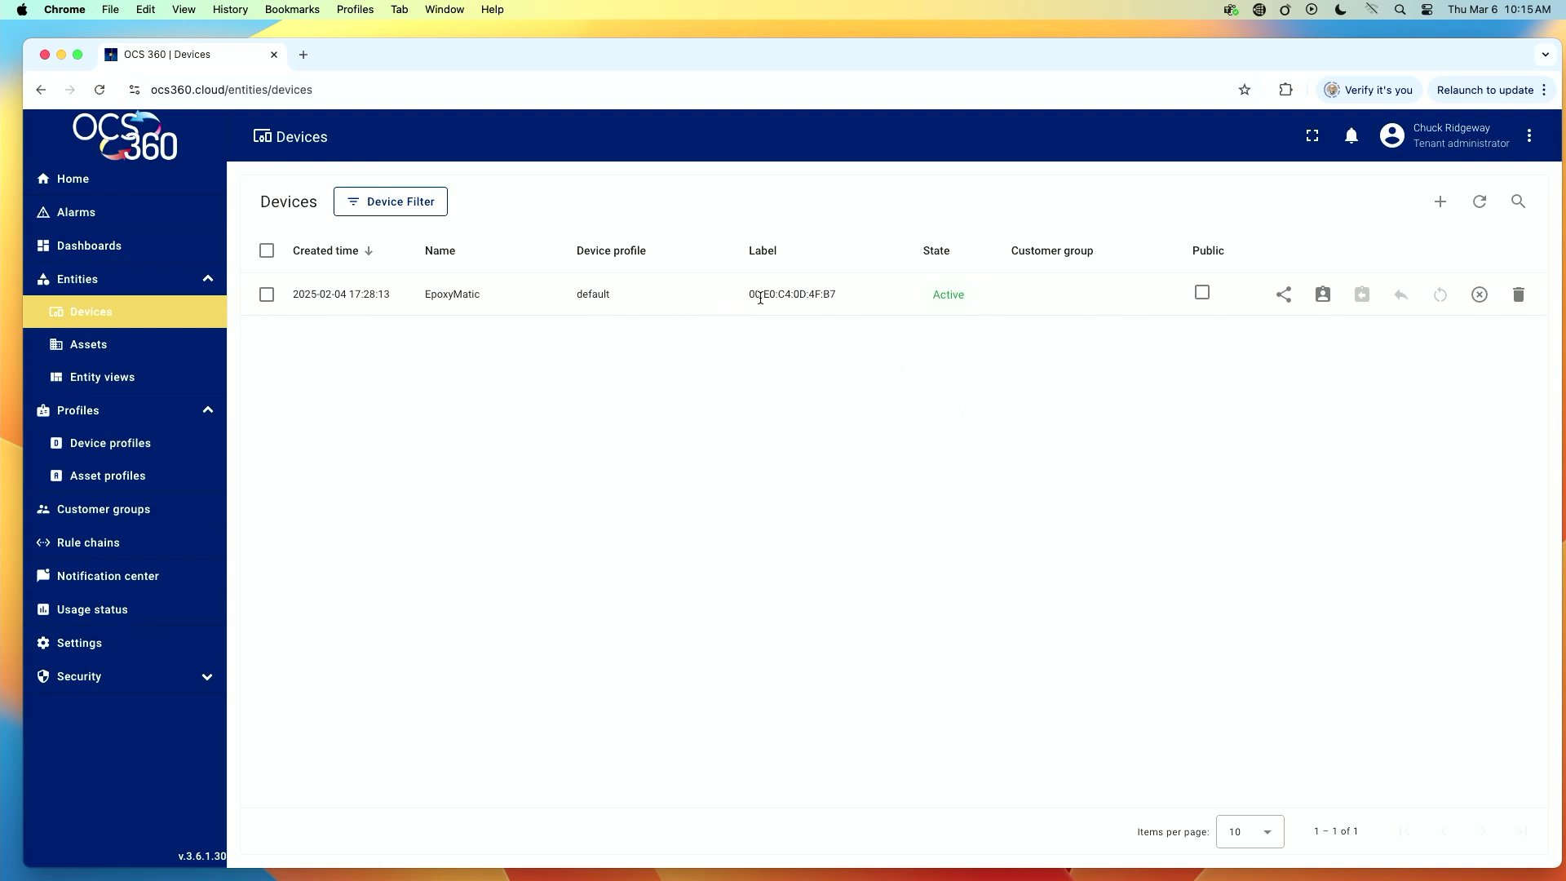
click(863, 302)
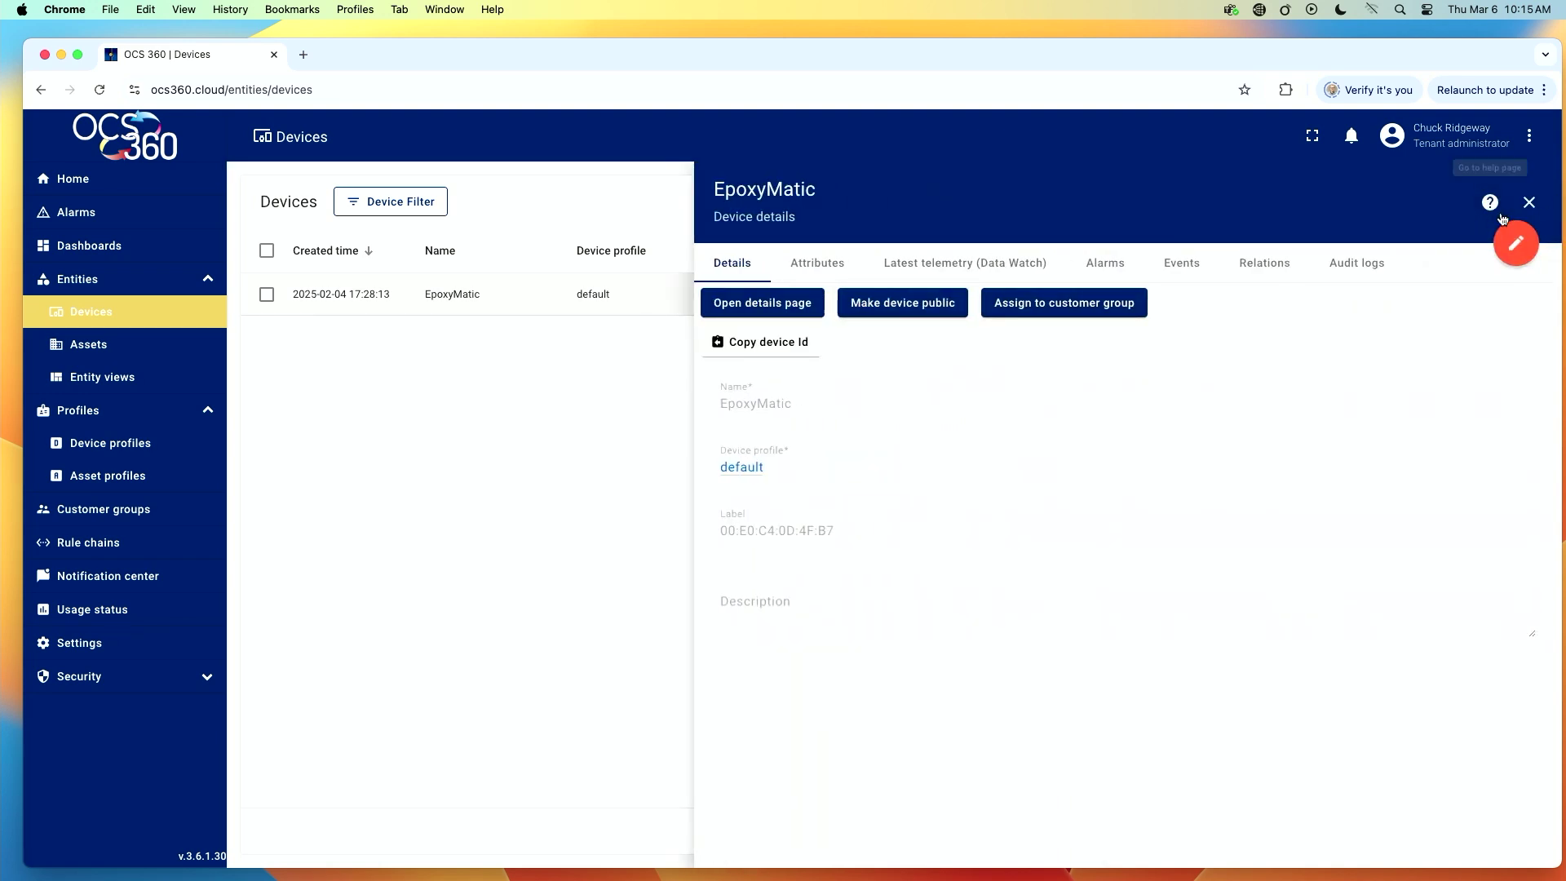
click(1530, 204)
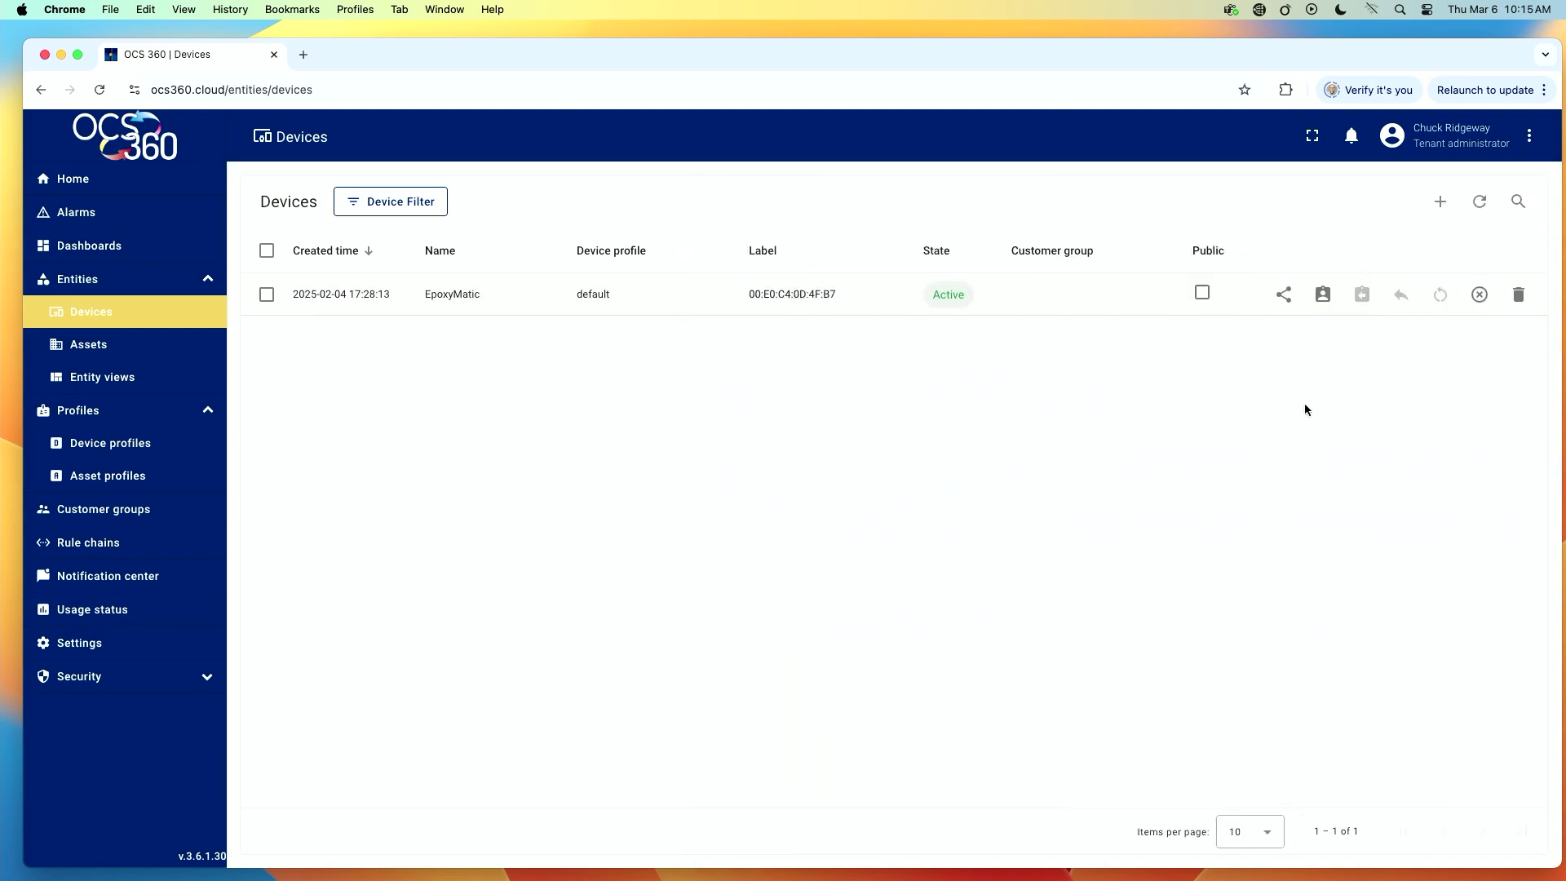
click(1322, 295)
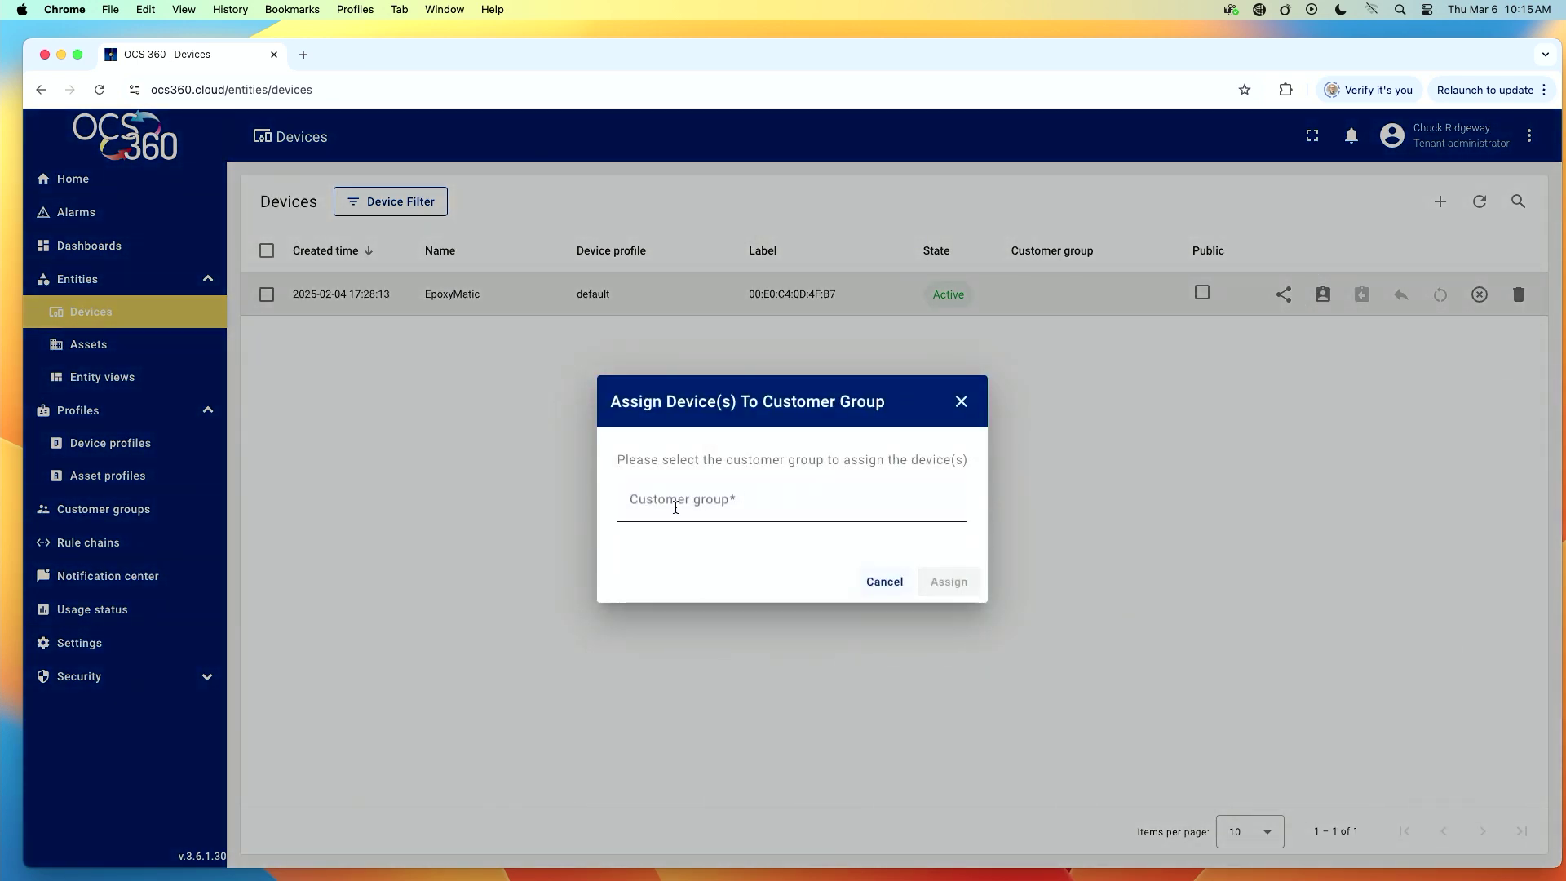
click(674, 502)
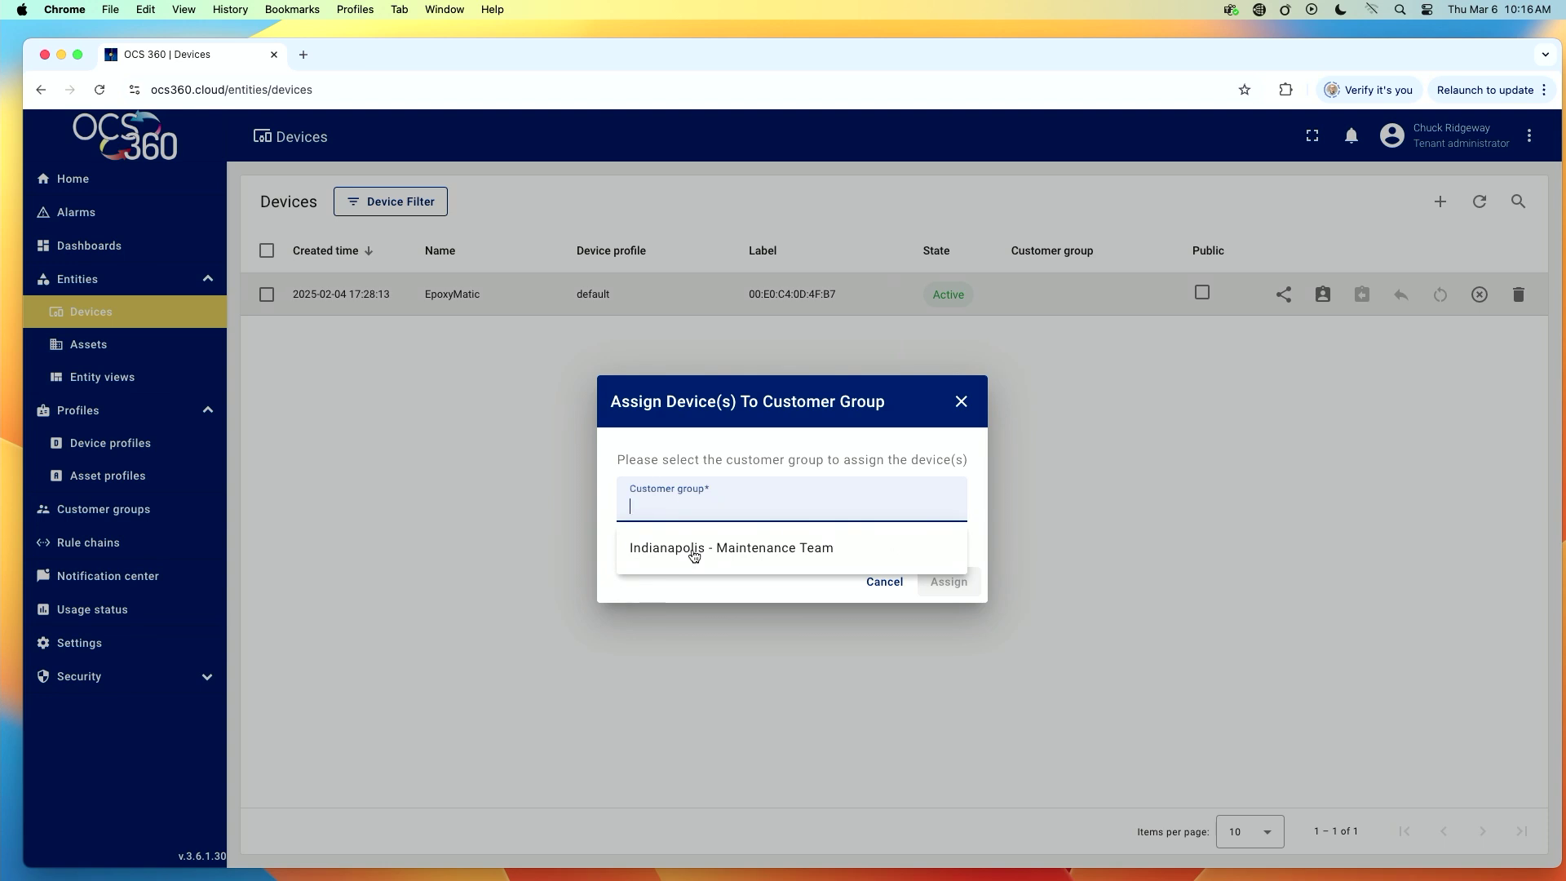
click(693, 551)
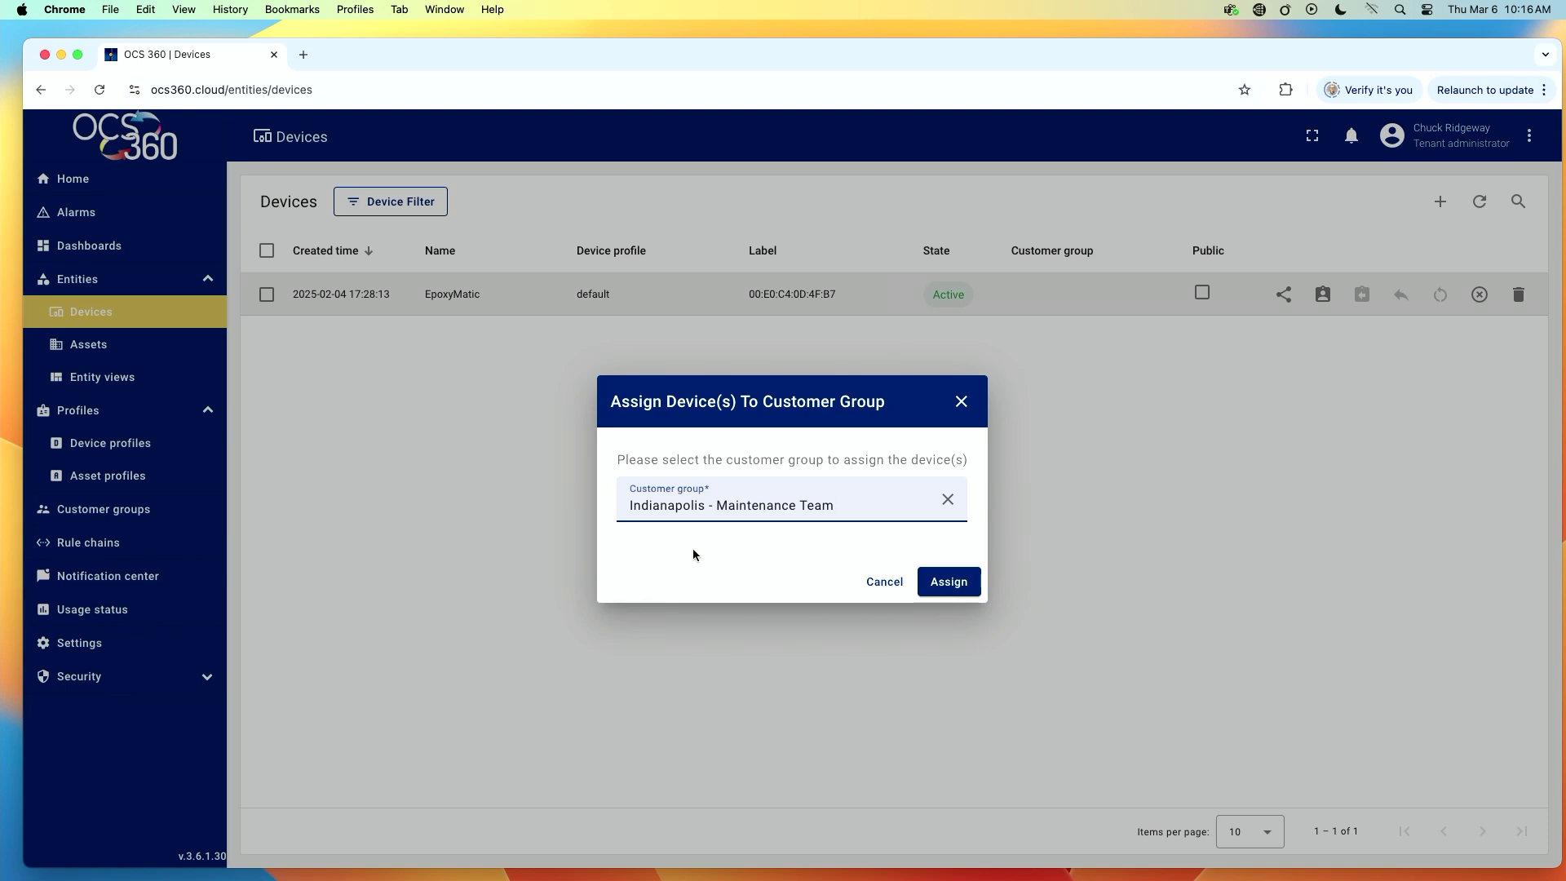
click(951, 583)
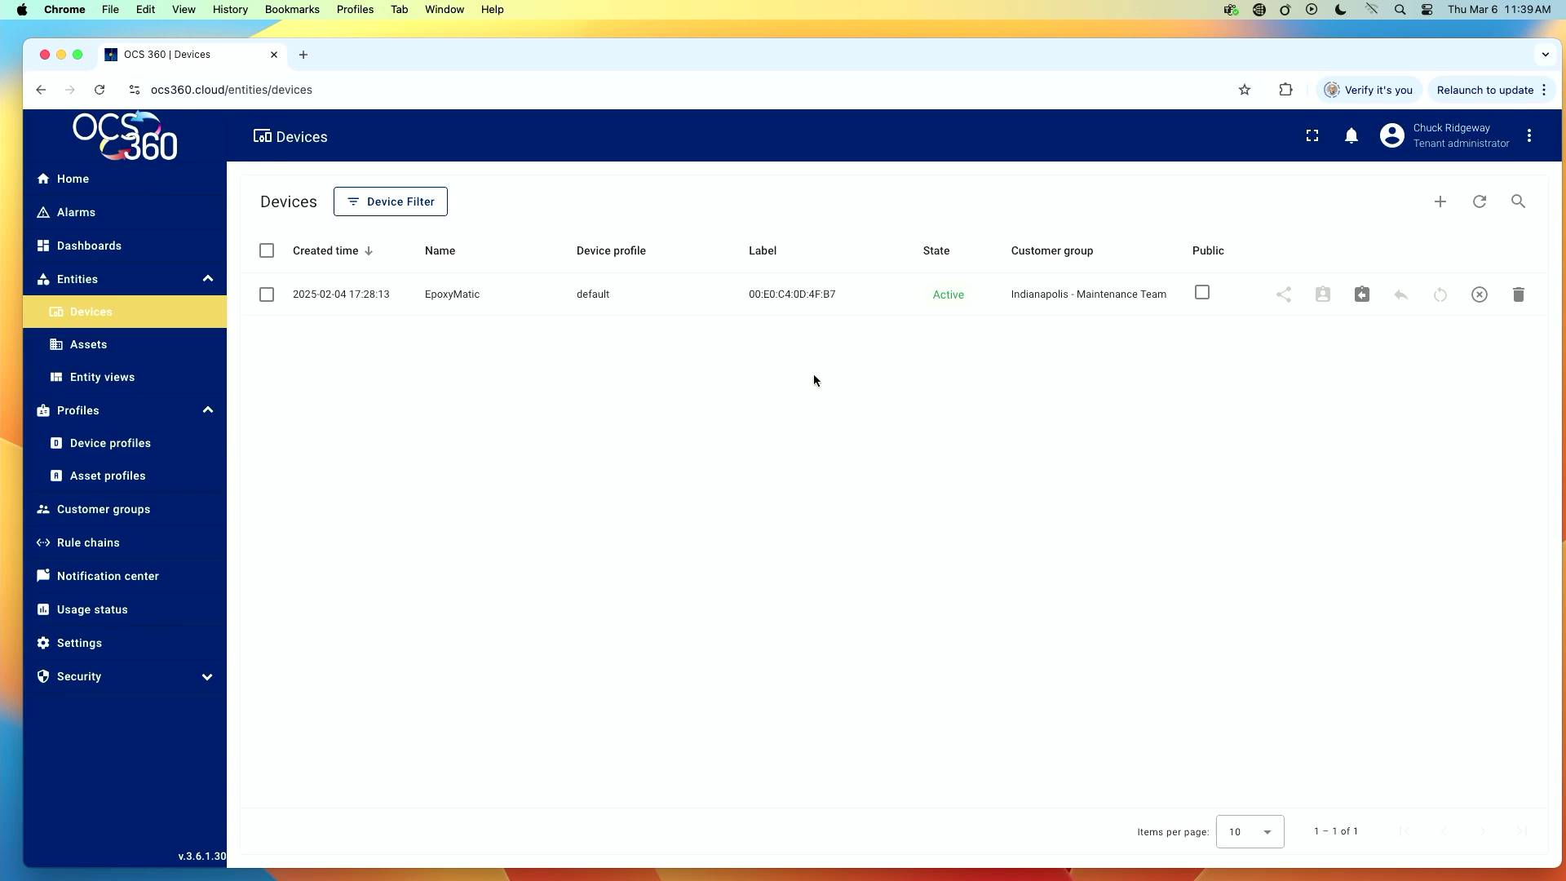
Step: Examine the "Pressure has reached a High Level" alarm rule, including its severity, condition and advanced propagation settings
click(69, 218)
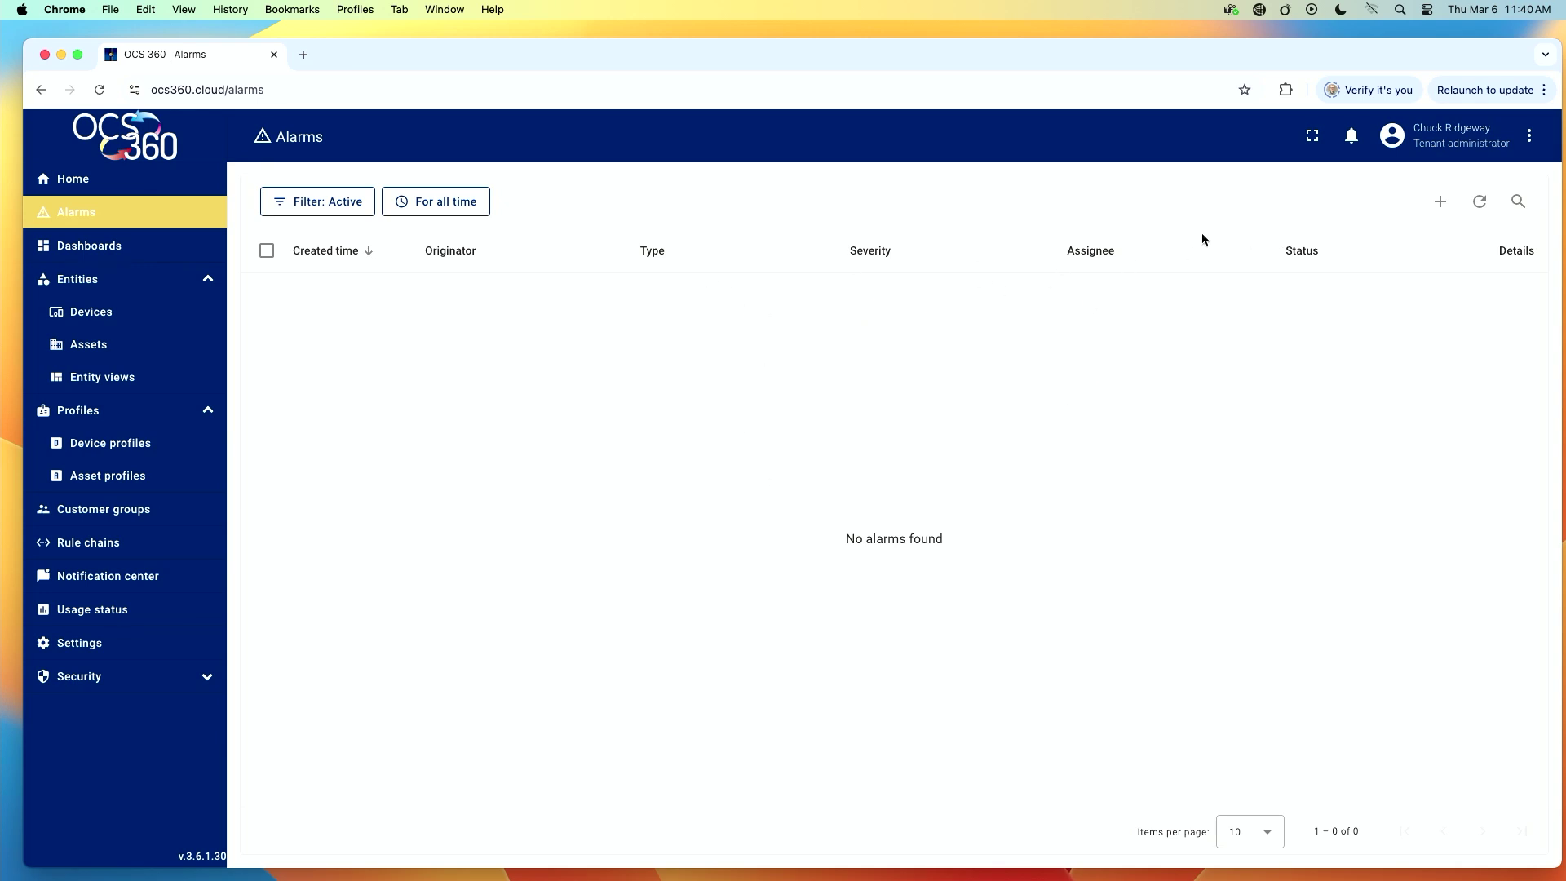
click(1440, 202)
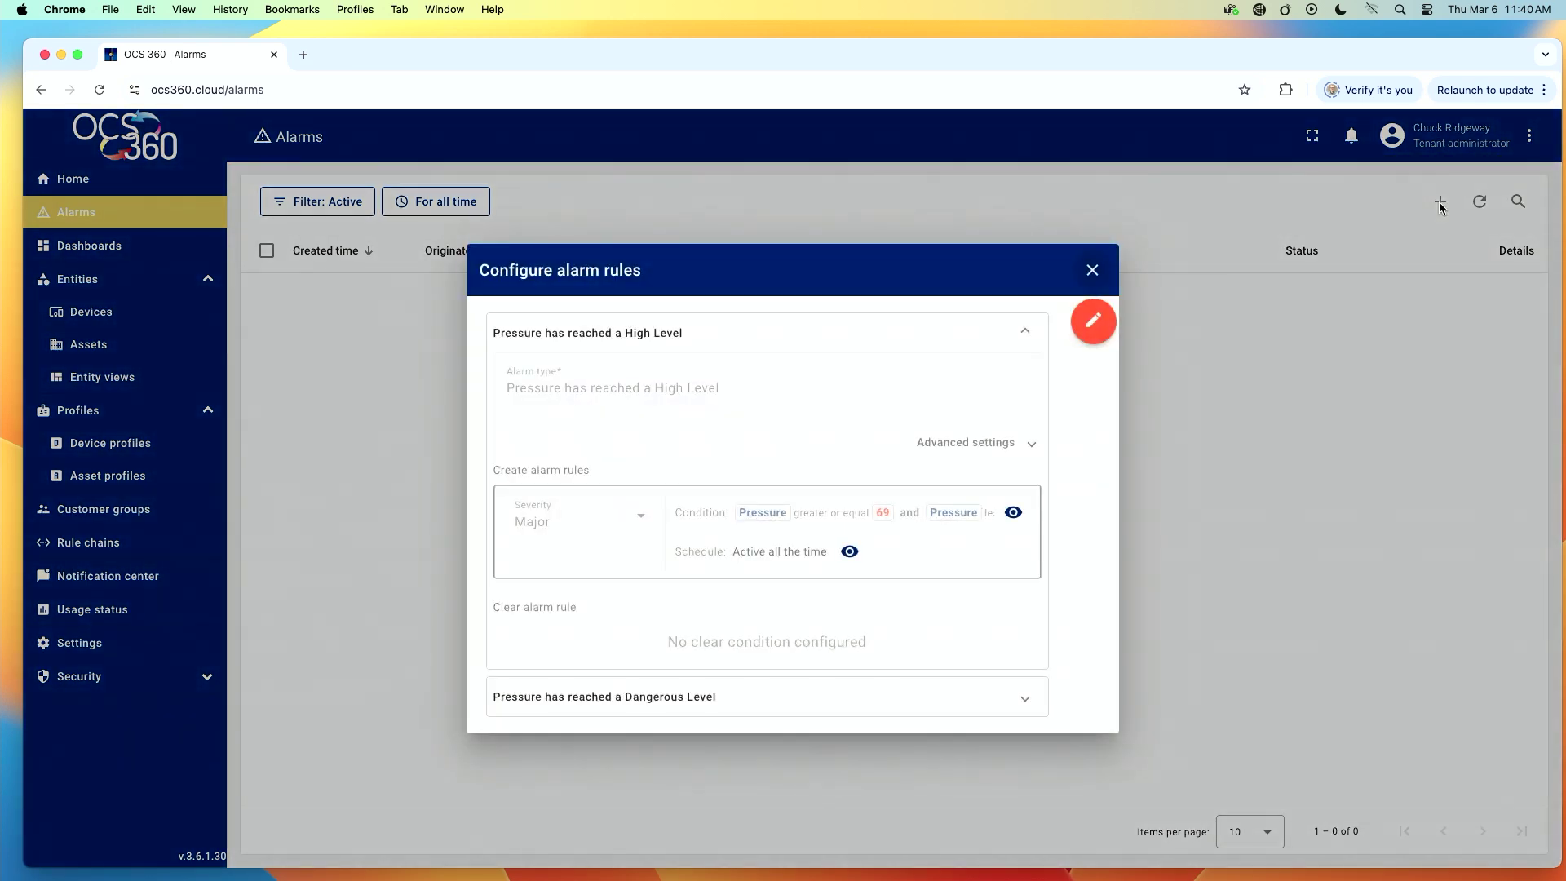
click(1025, 331)
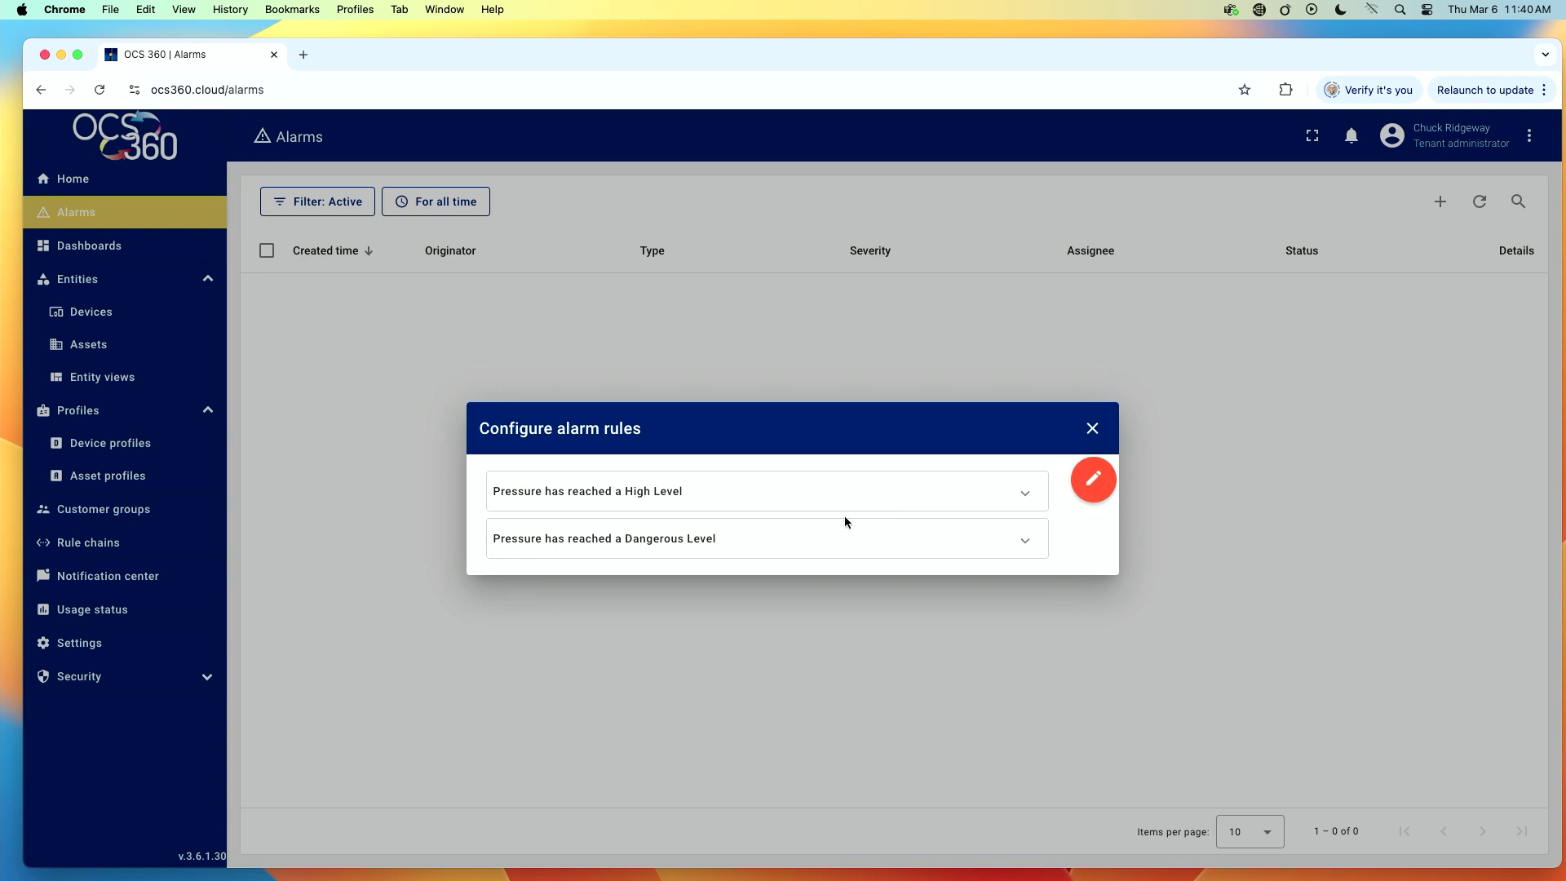
click(1025, 492)
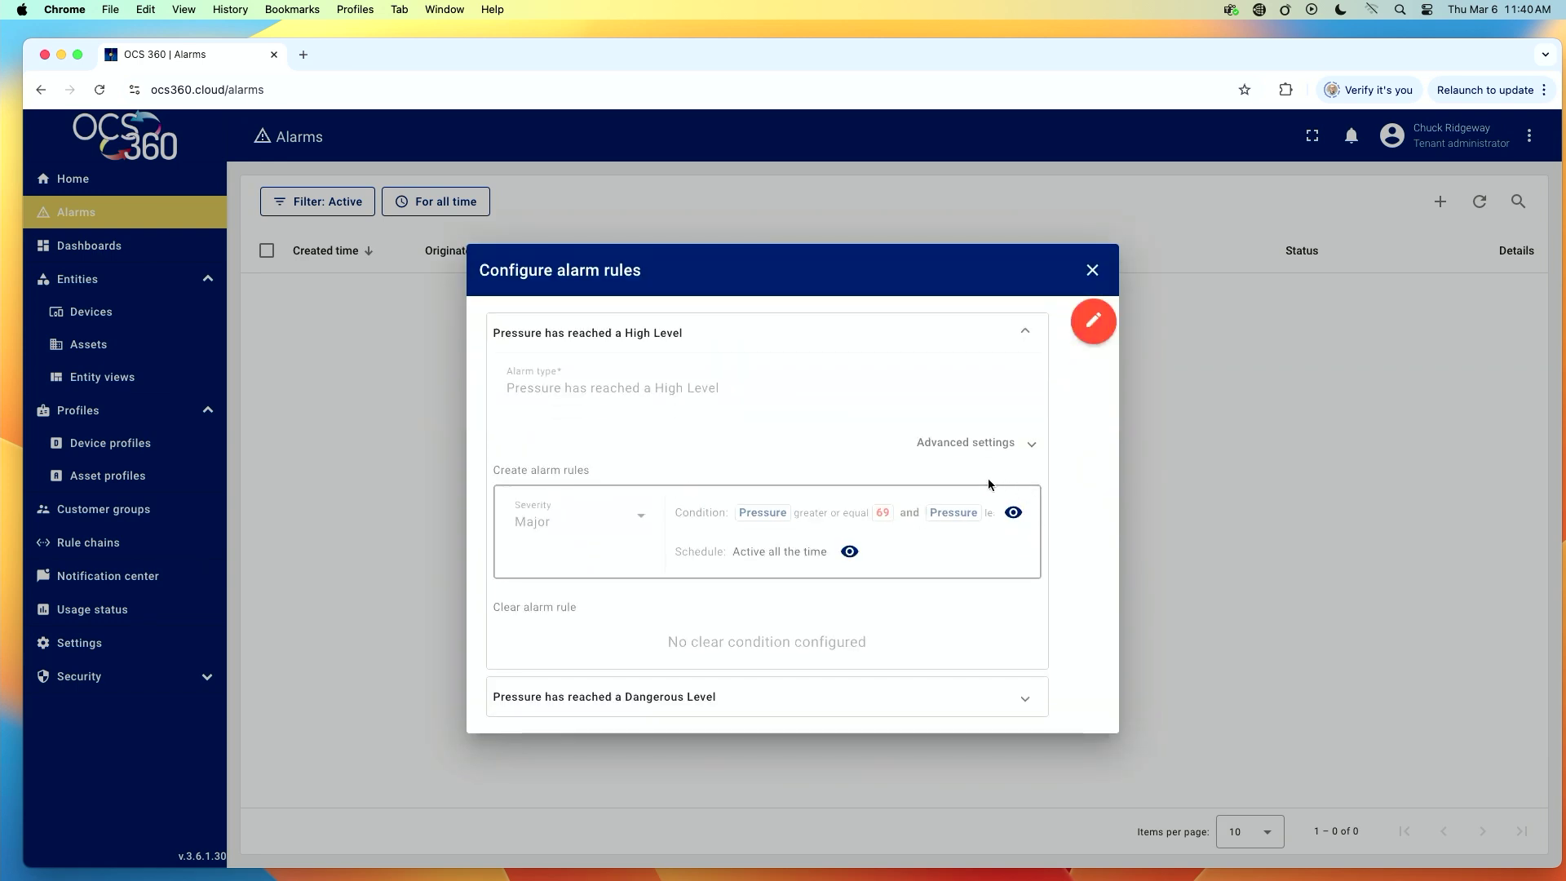
click(1032, 445)
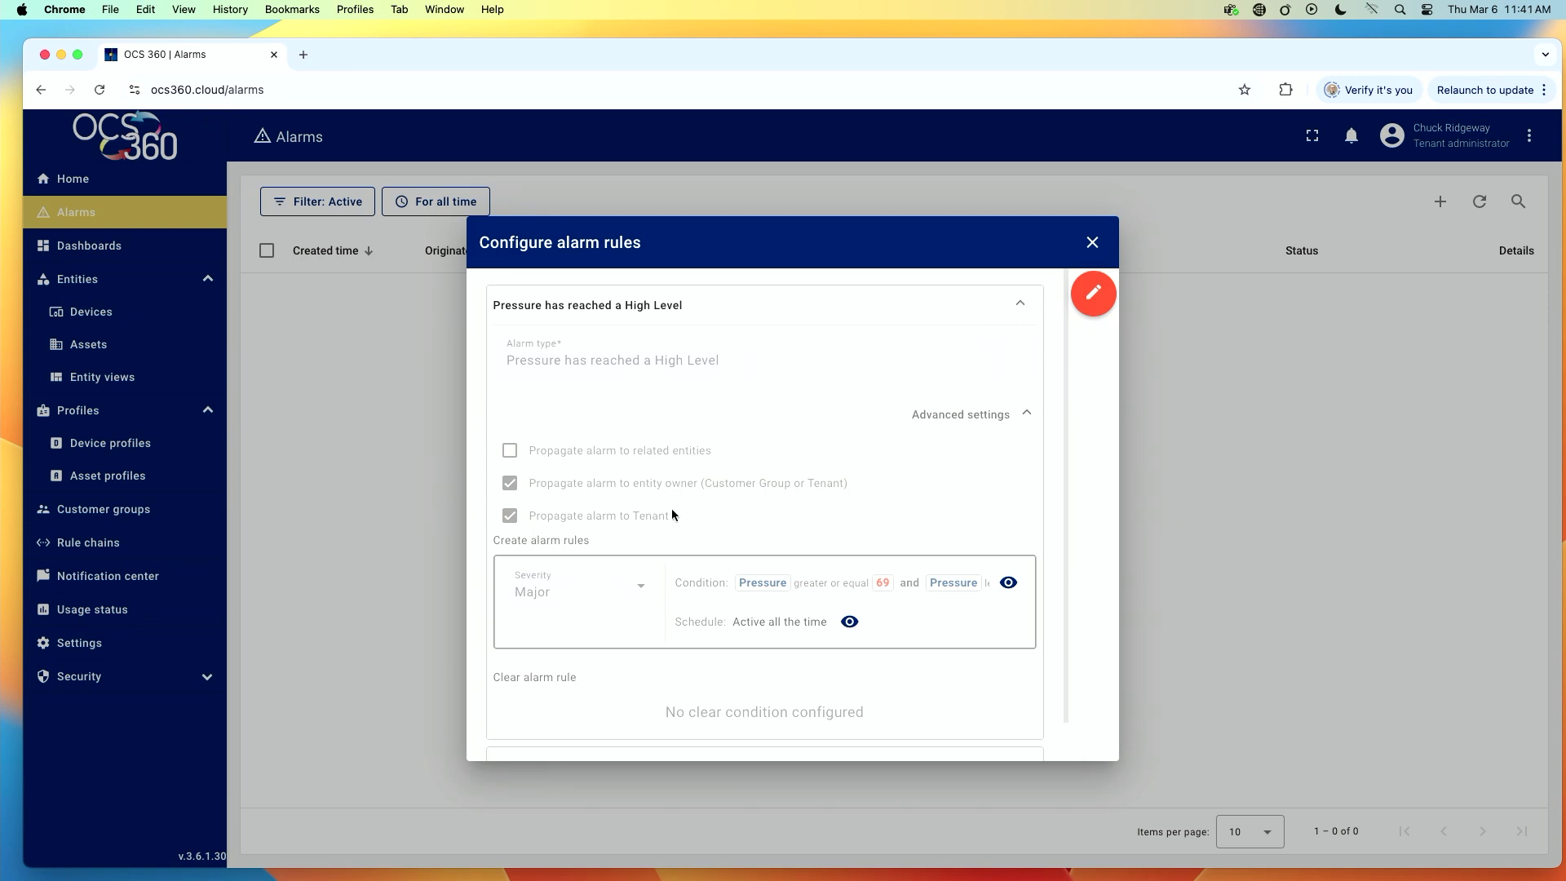
click(1018, 307)
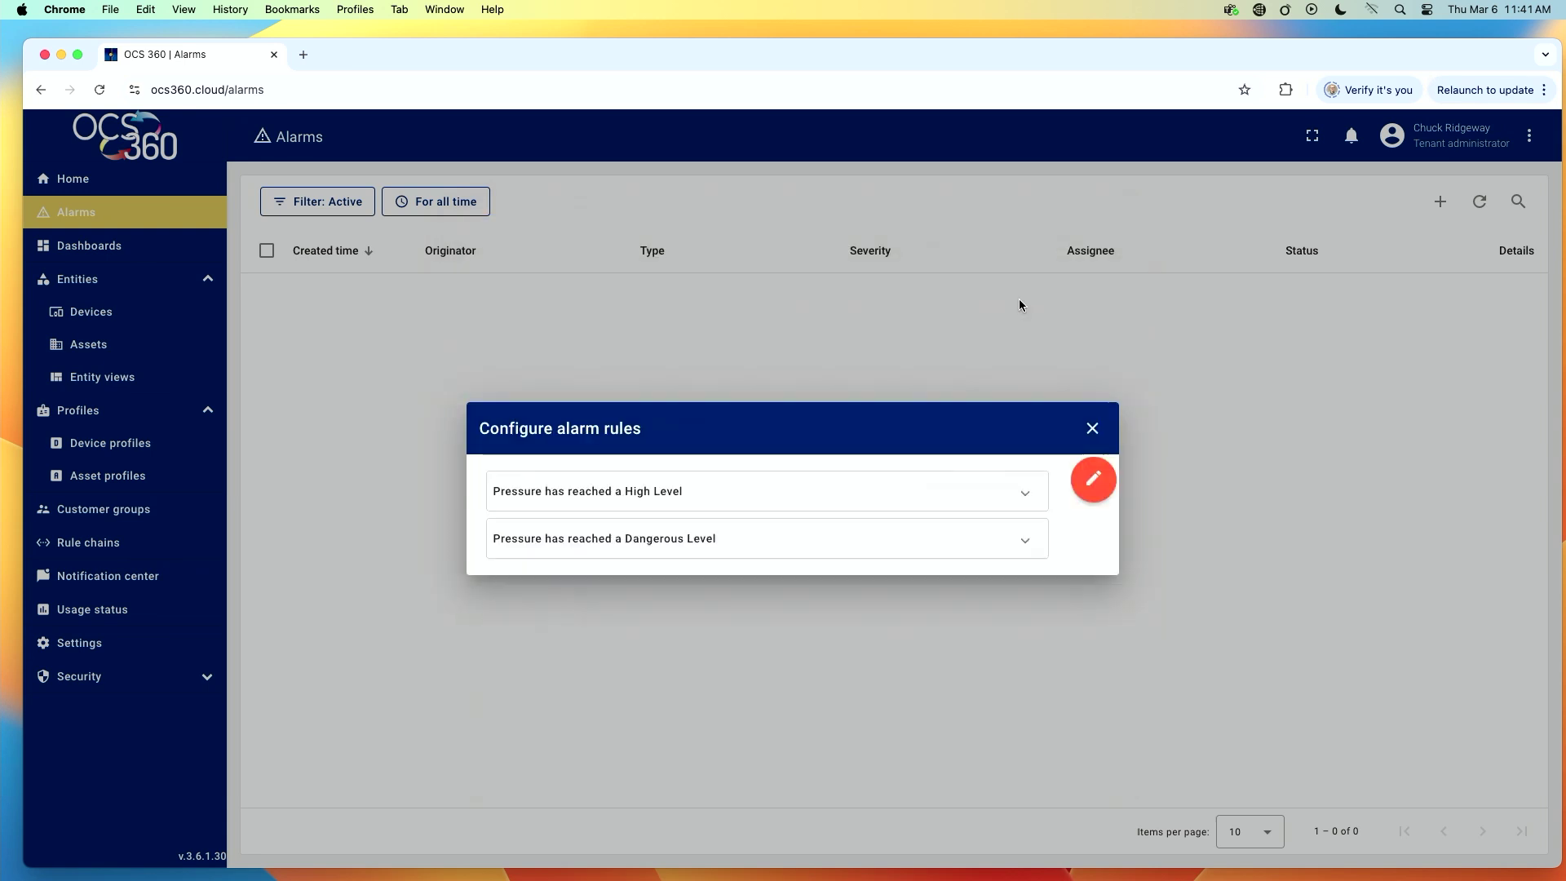
Step: Examine the "Pressure has reached a Dangerous Level" alarm rule and its advanced settings, and close the alarm rule configuration
click(1022, 542)
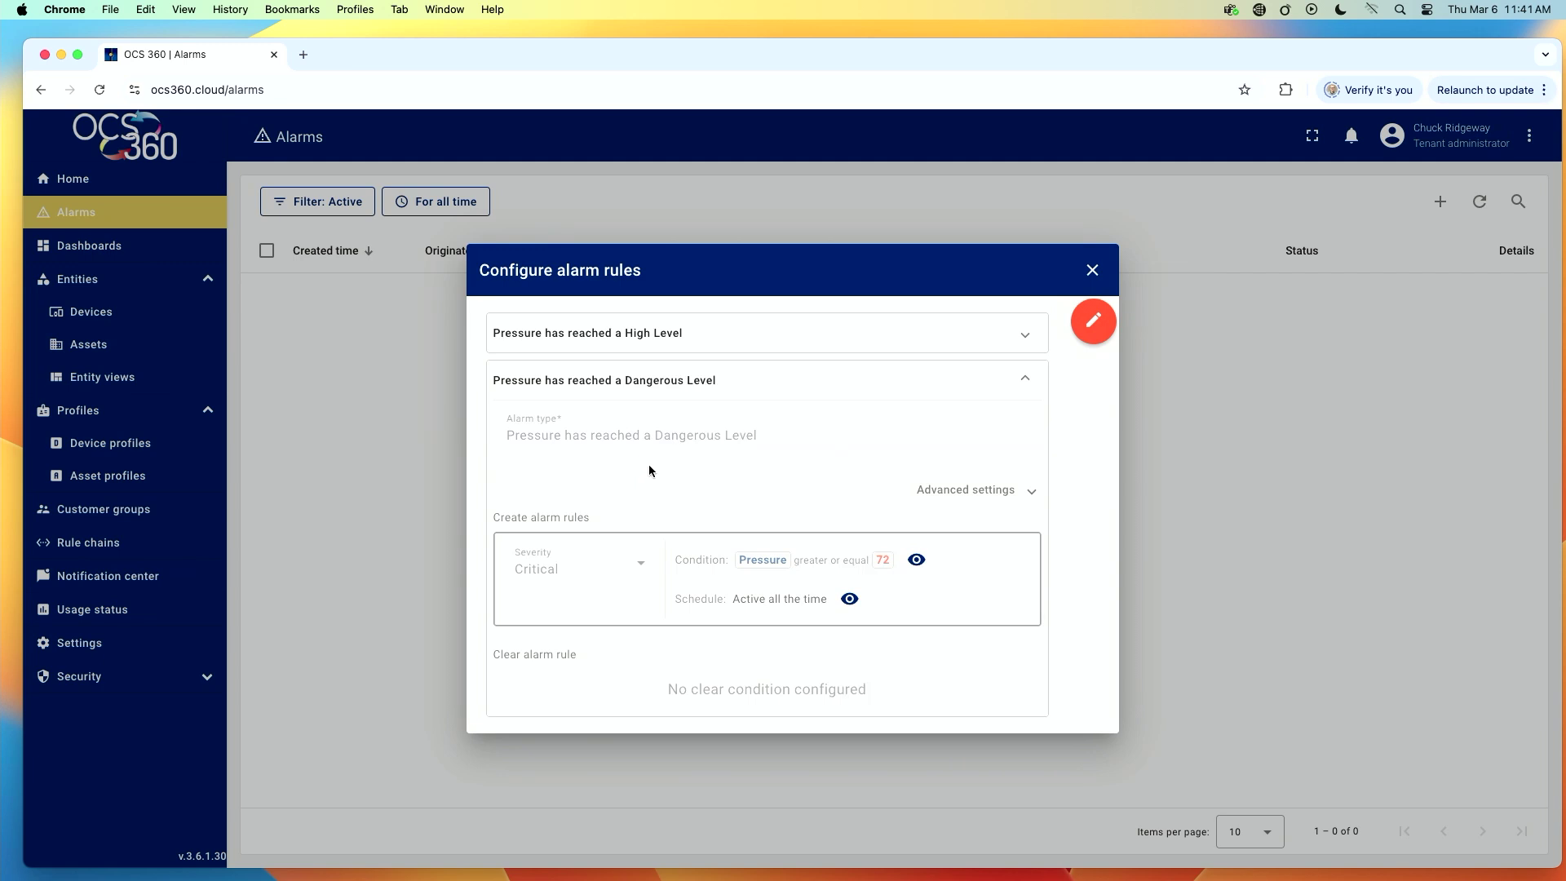
click(1031, 494)
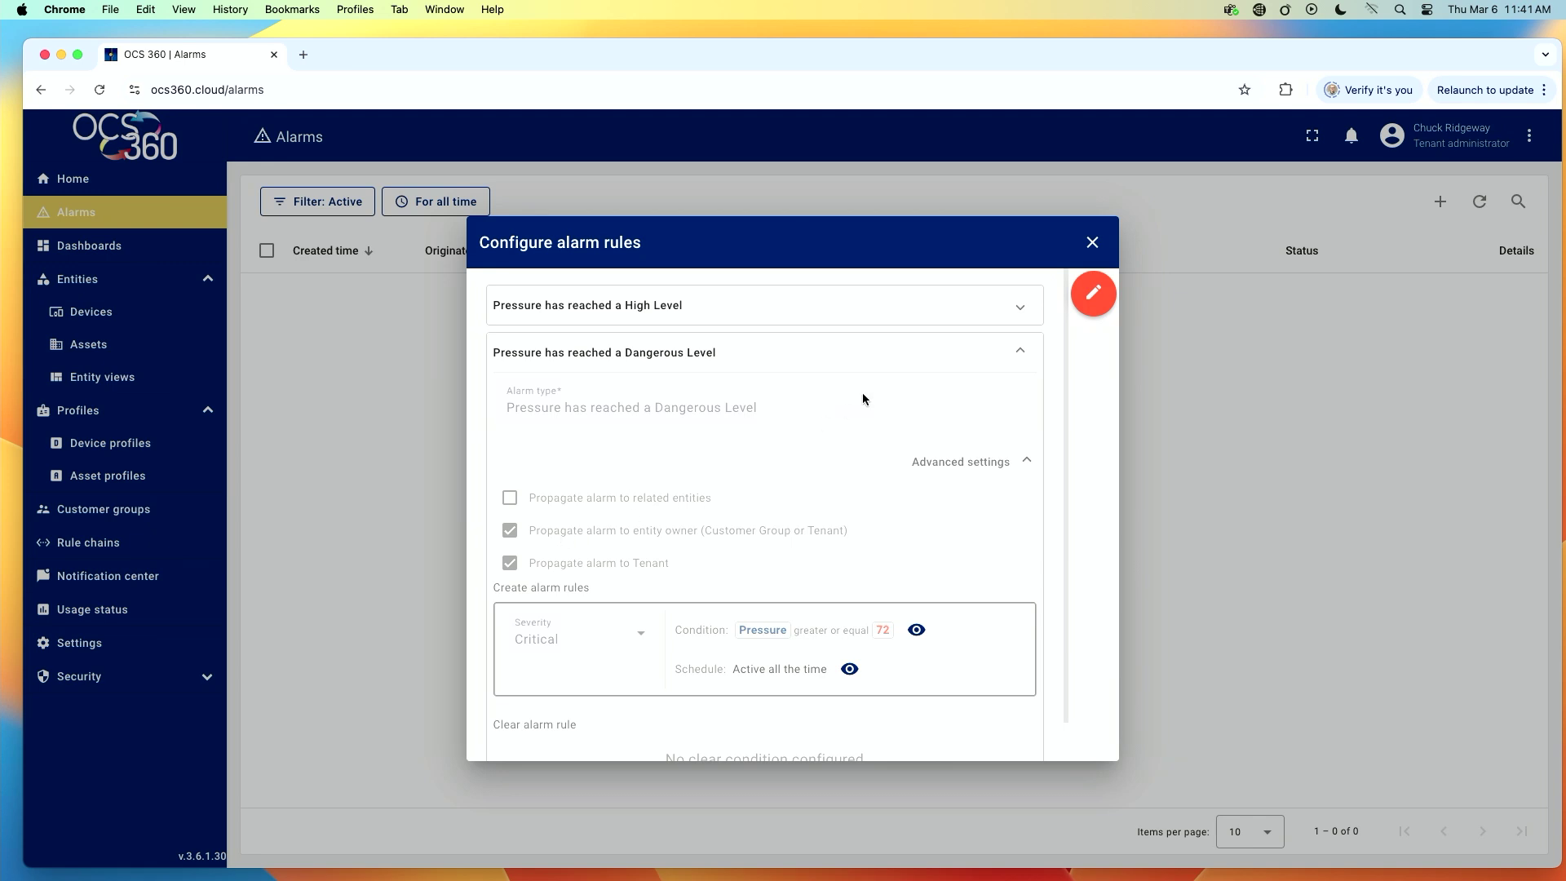
click(1093, 243)
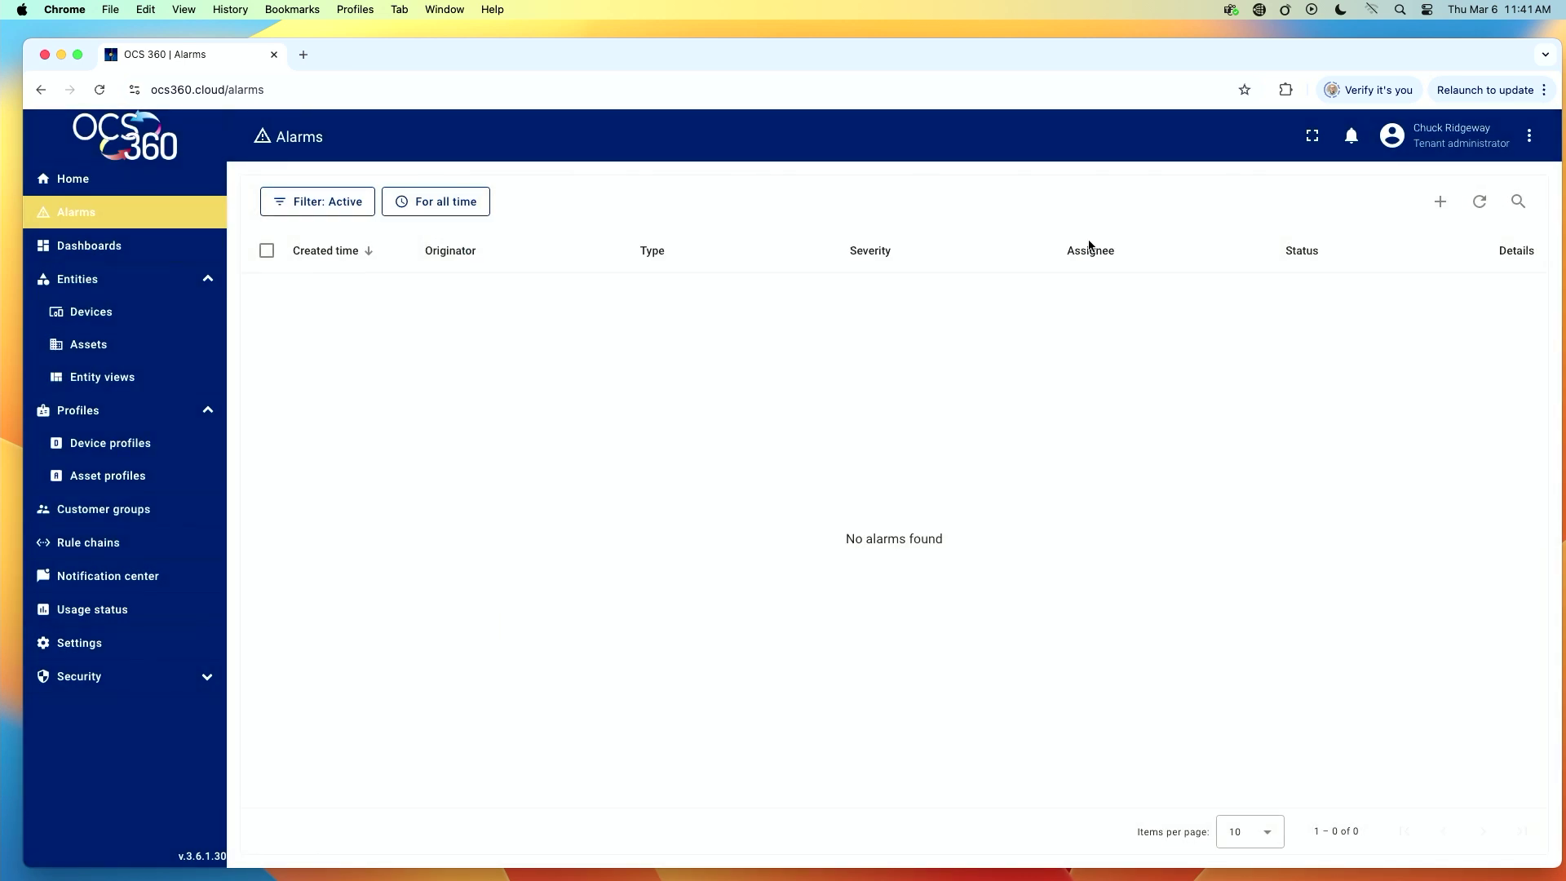
Step: Create a notification recipients group named "Indy Maint Recipients" for customer group users of Indianapolis - Maintenance Team
click(99, 583)
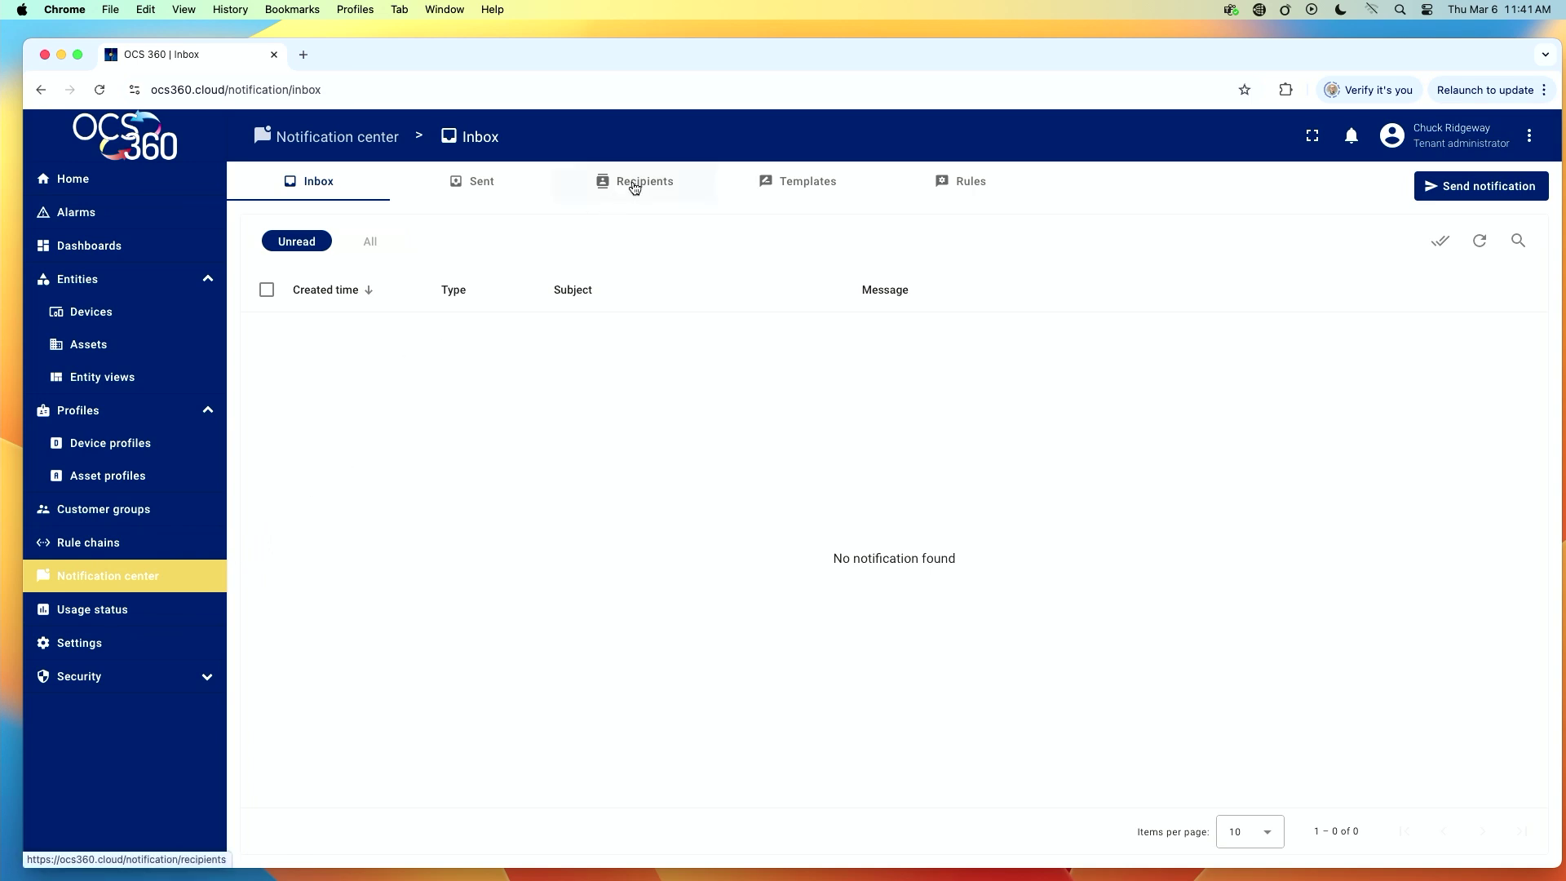
click(636, 186)
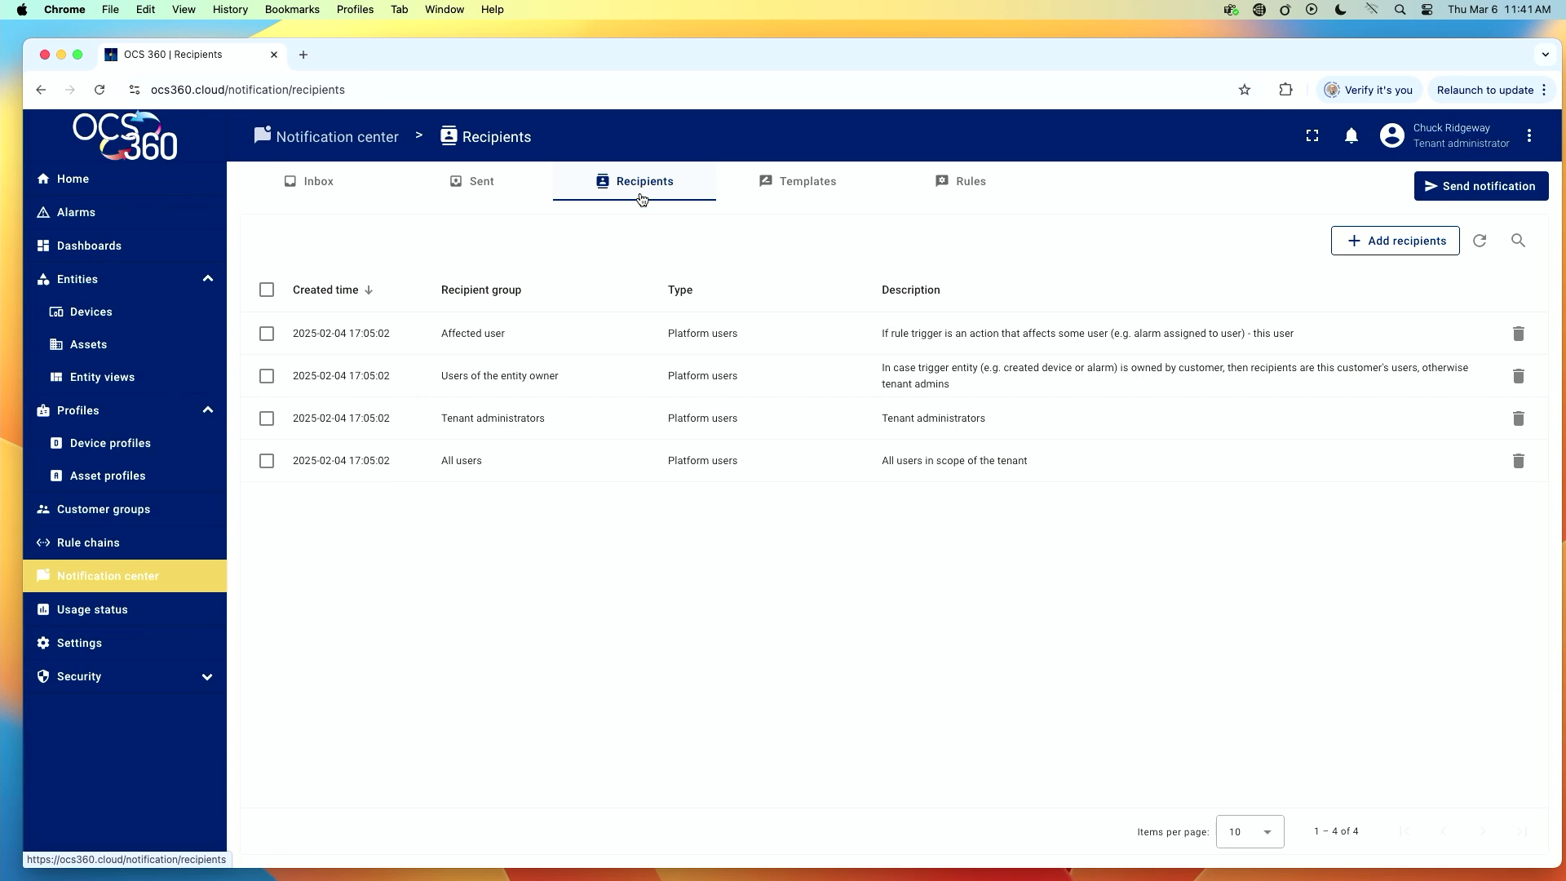
click(1349, 241)
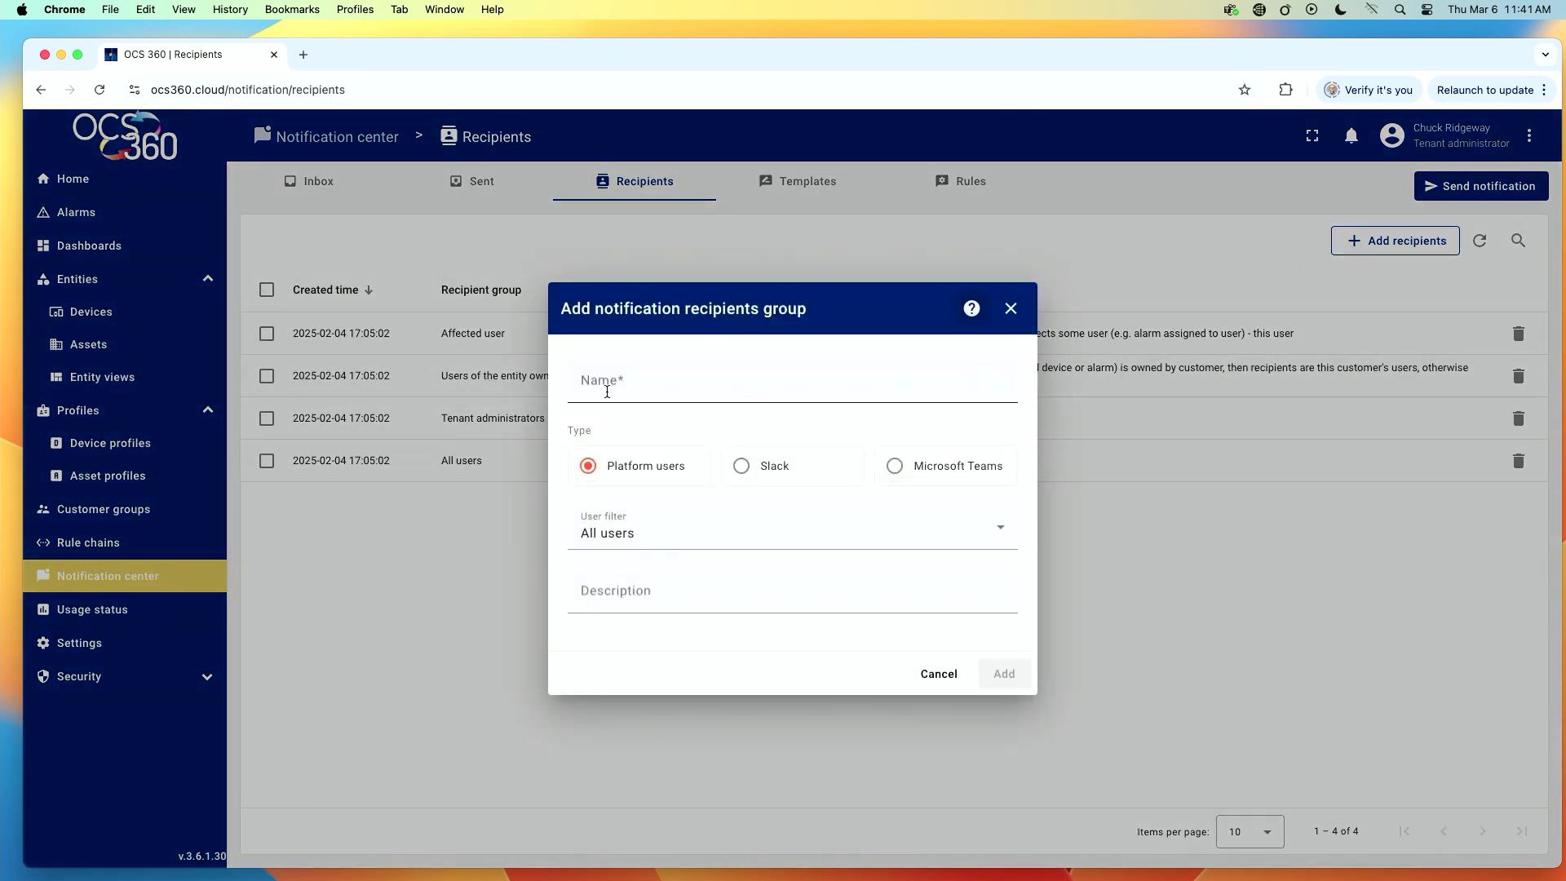
click(604, 382)
text(Ind)
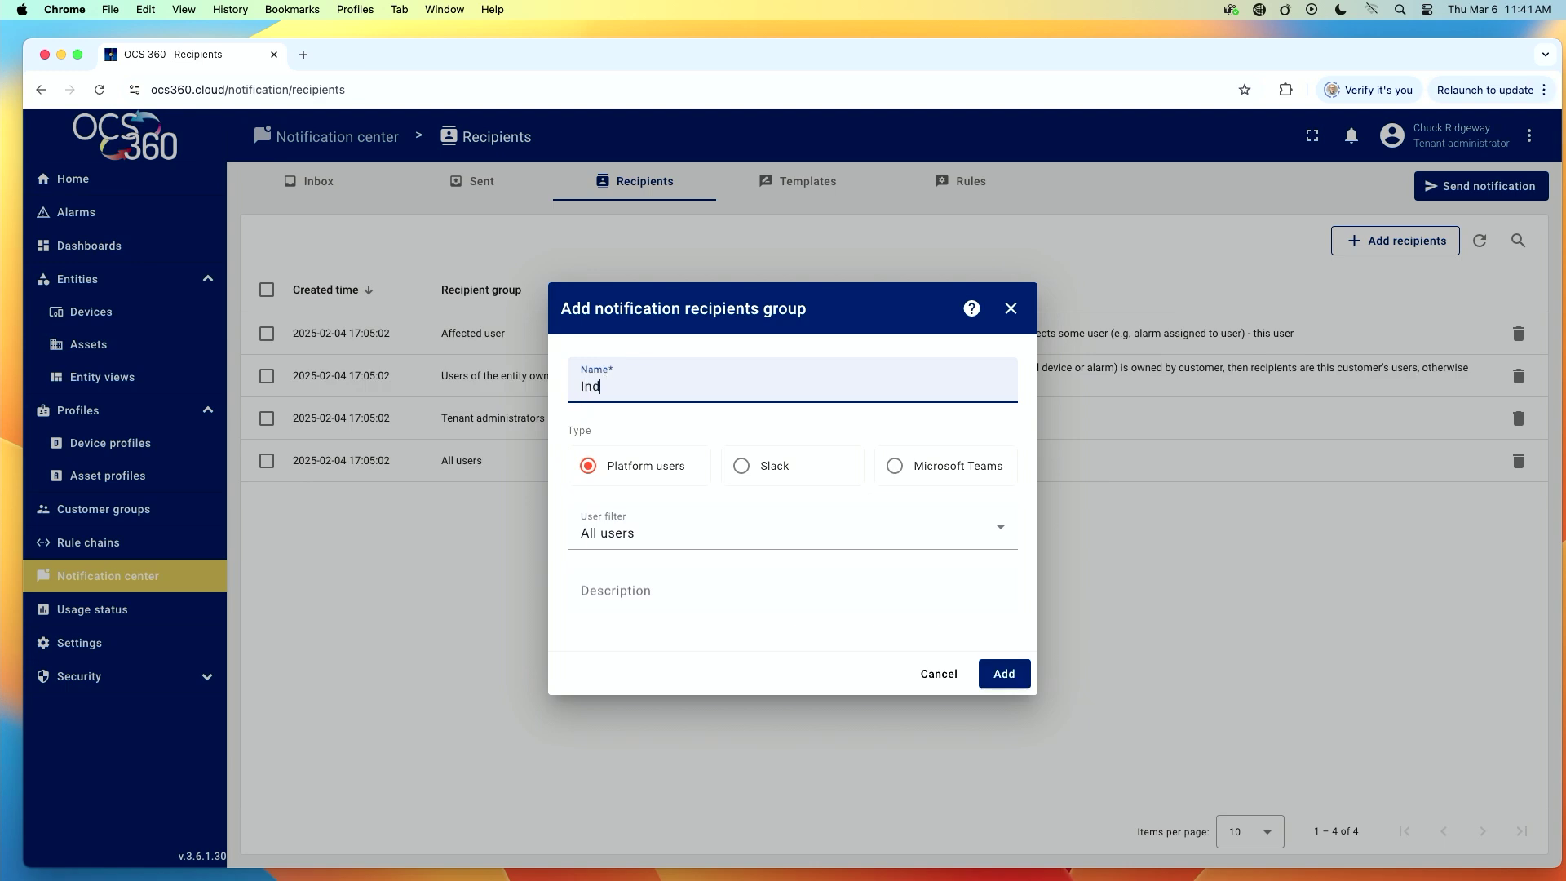
text(y Maint Recipients)
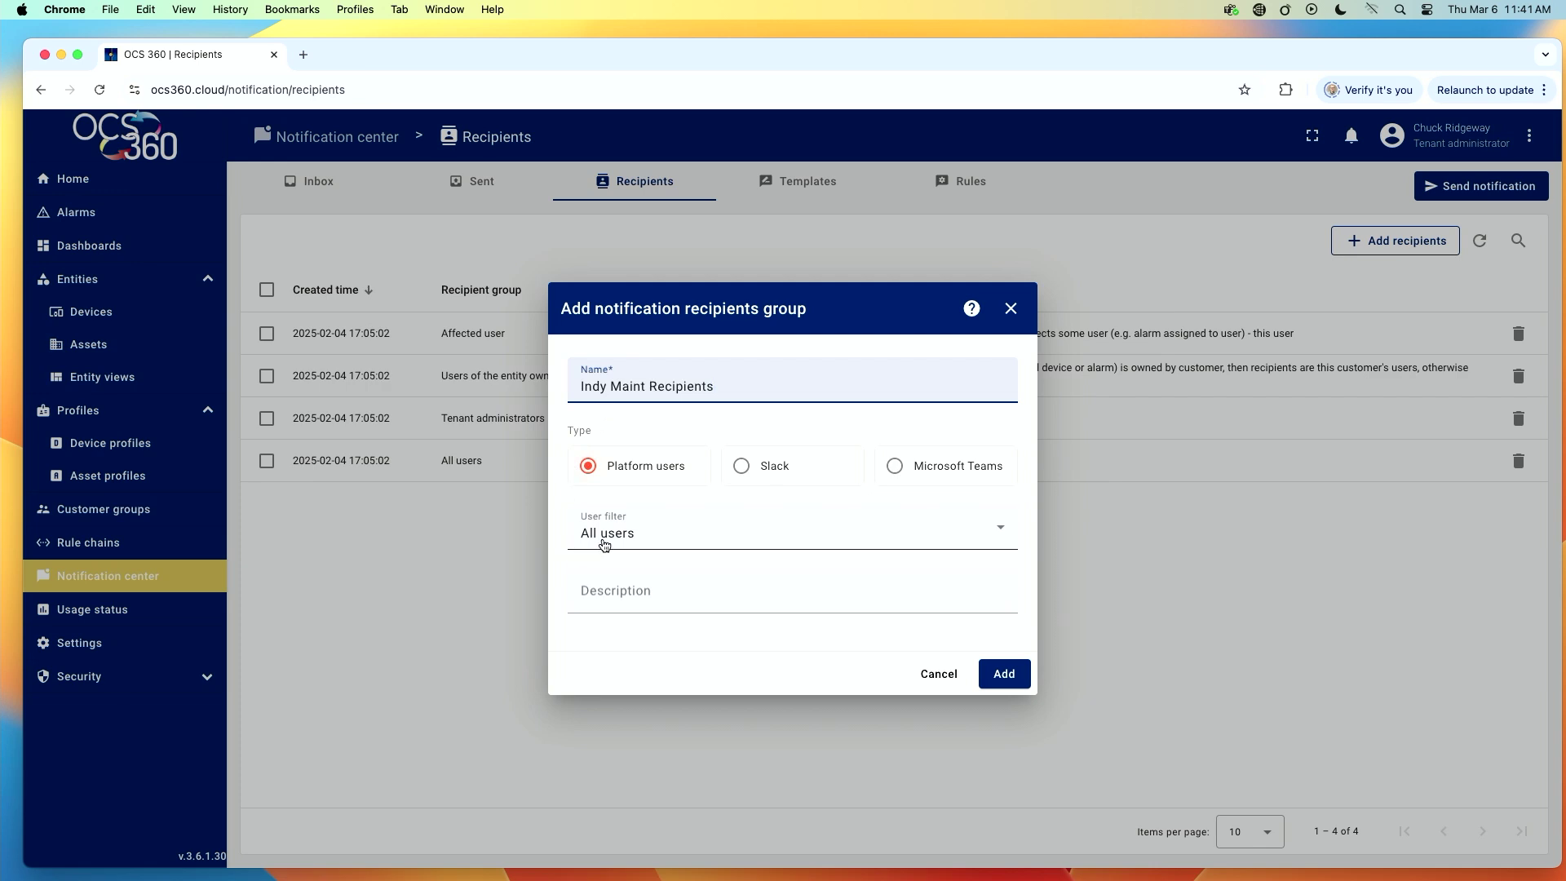
click(605, 545)
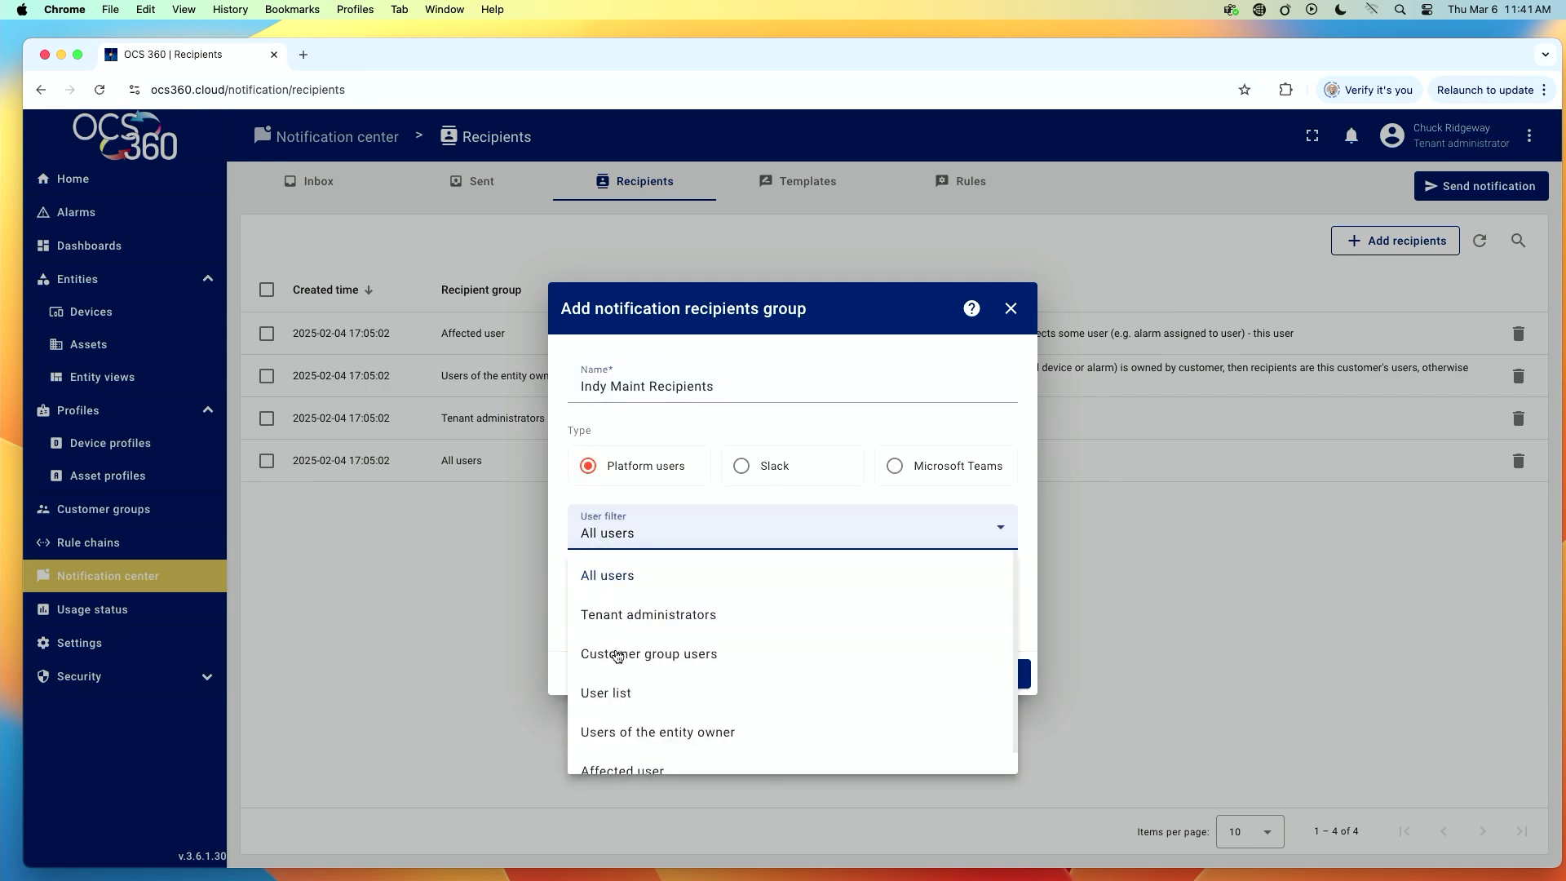
click(618, 656)
click(622, 565)
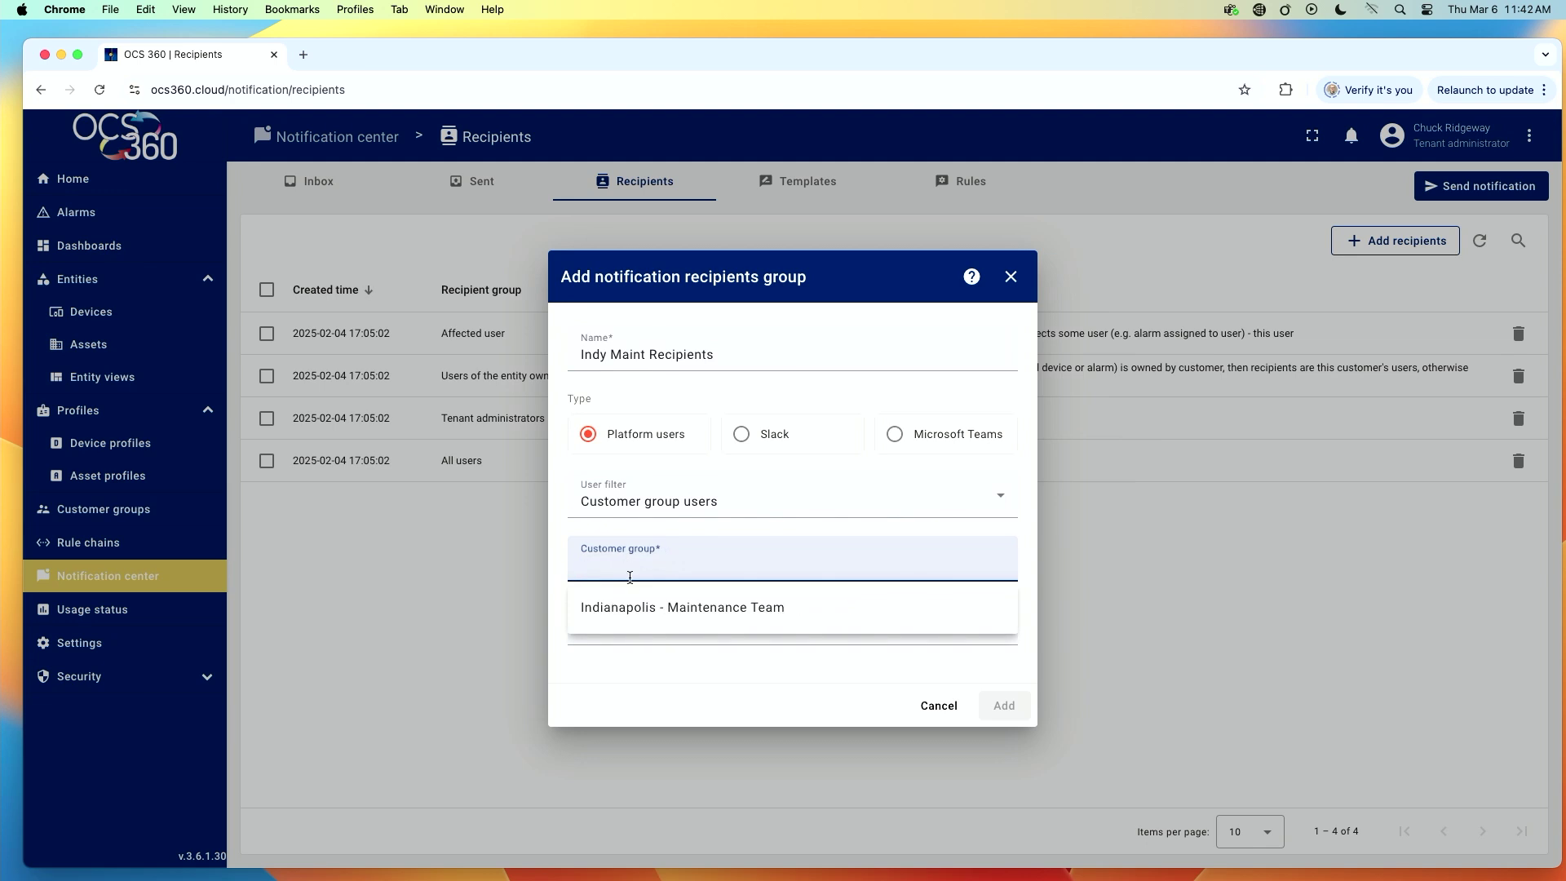
click(635, 610)
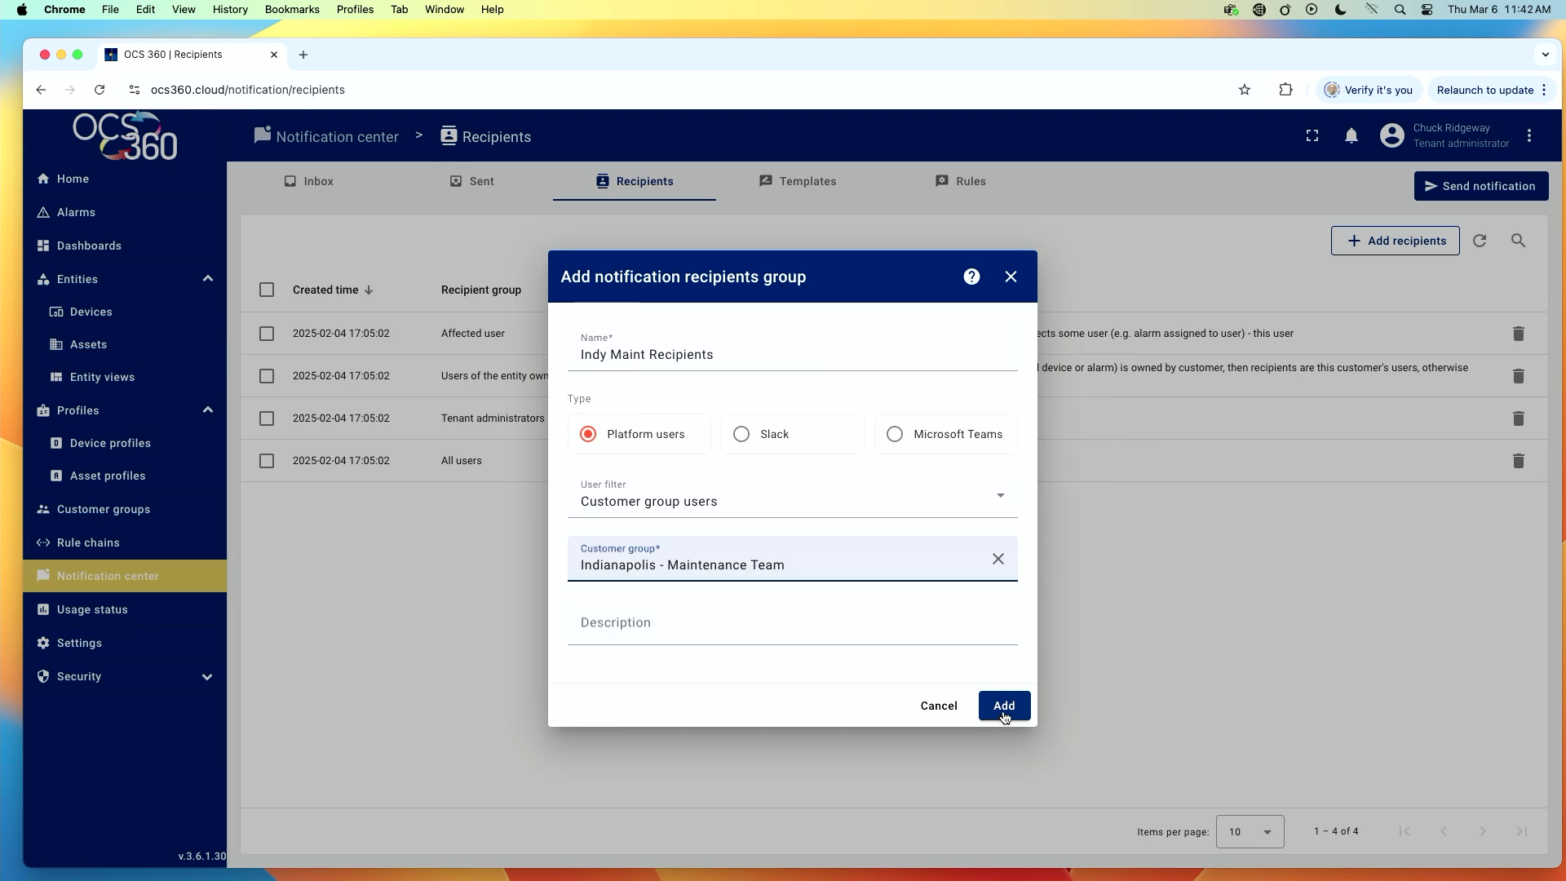
click(1004, 706)
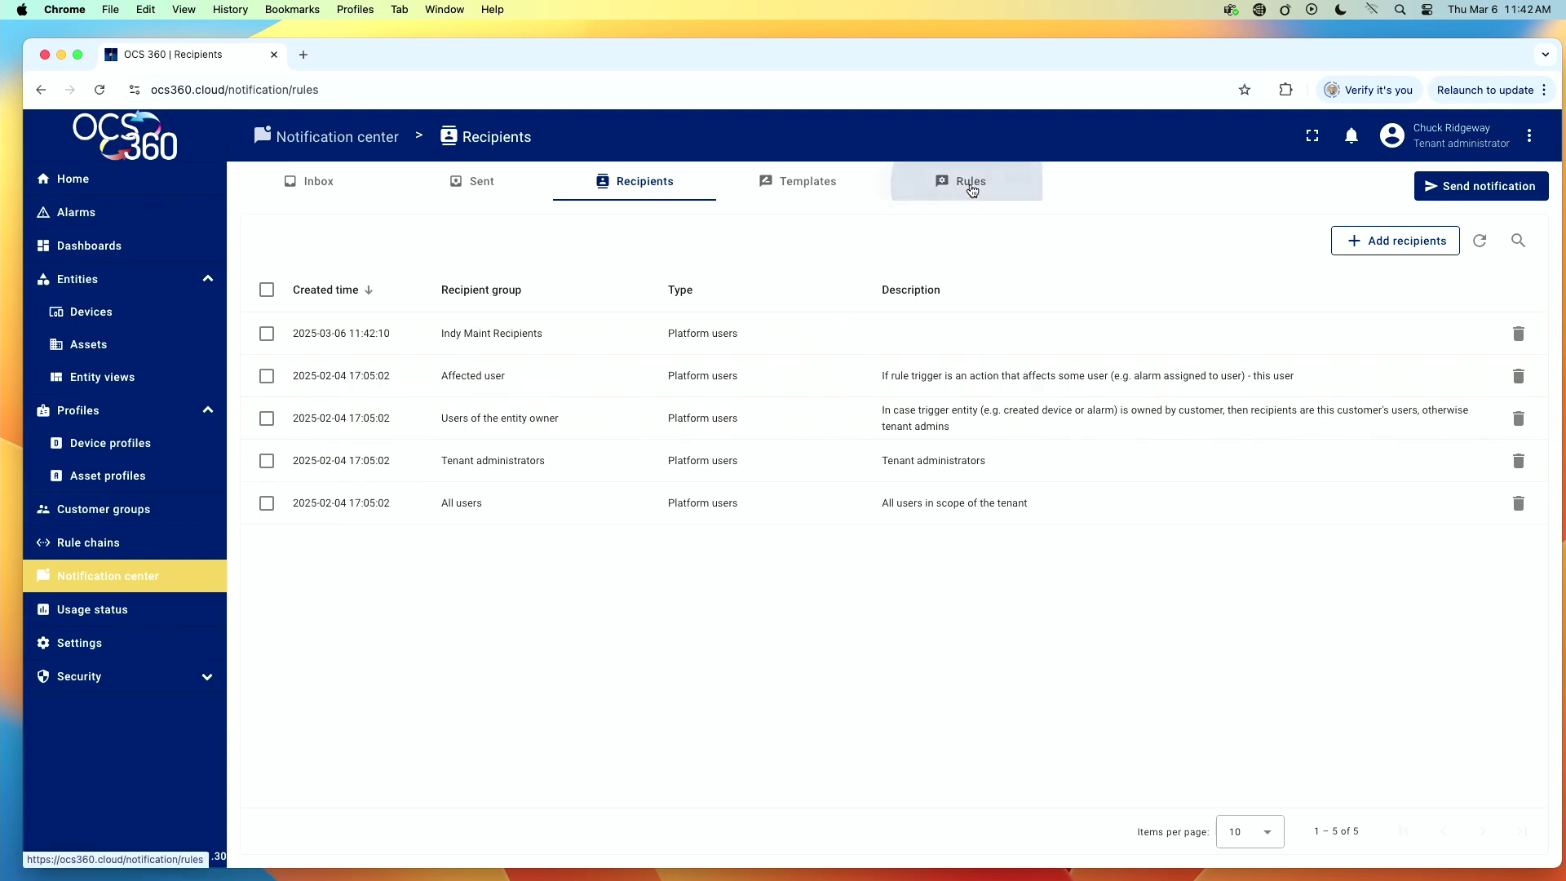
click(971, 187)
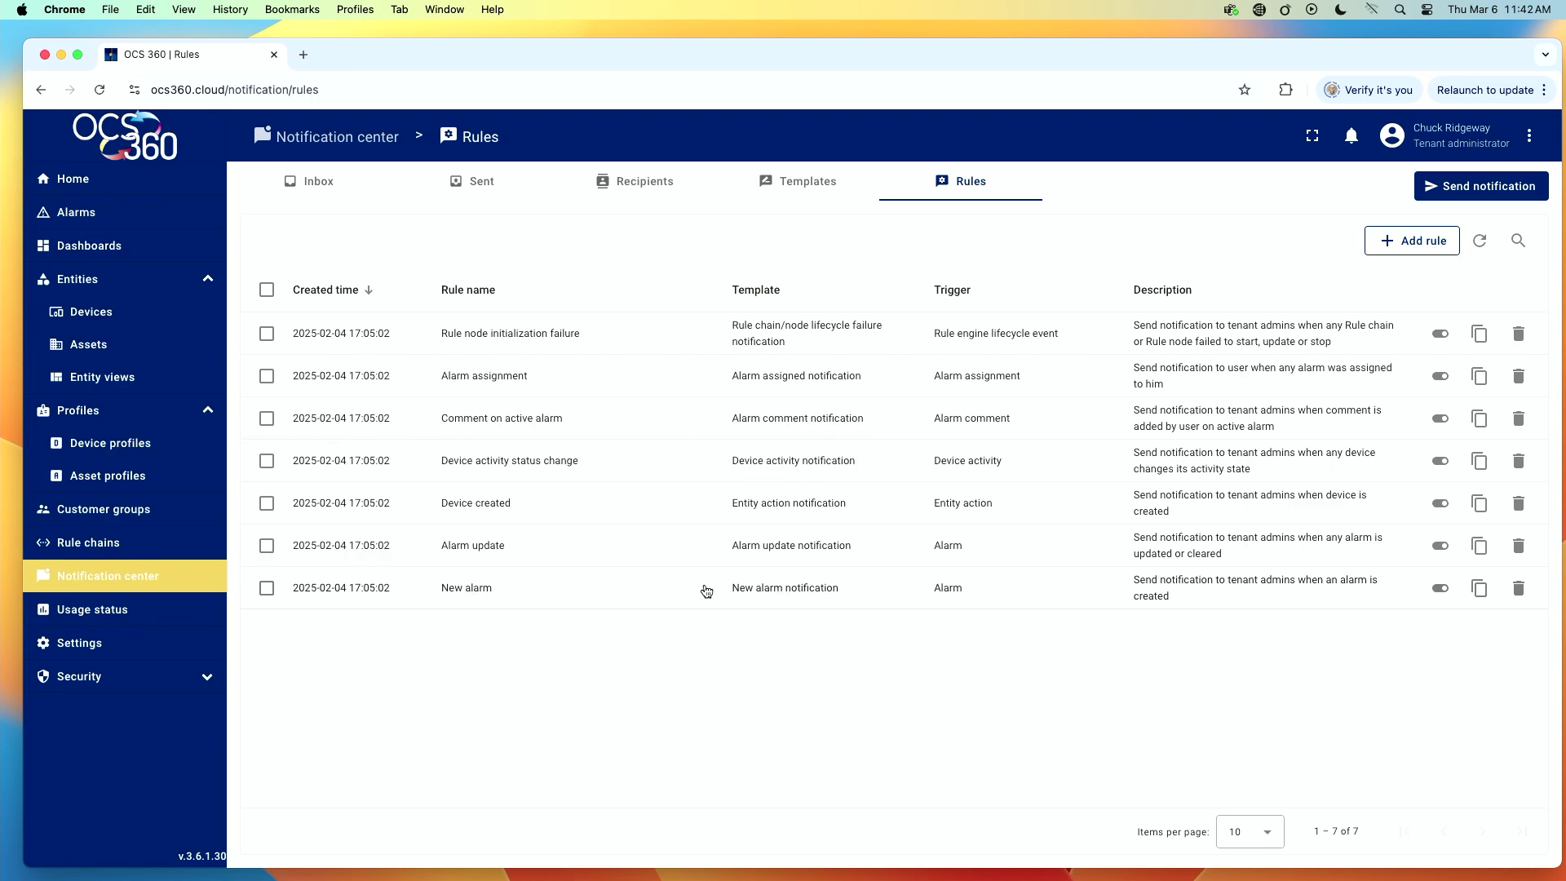
click(761, 593)
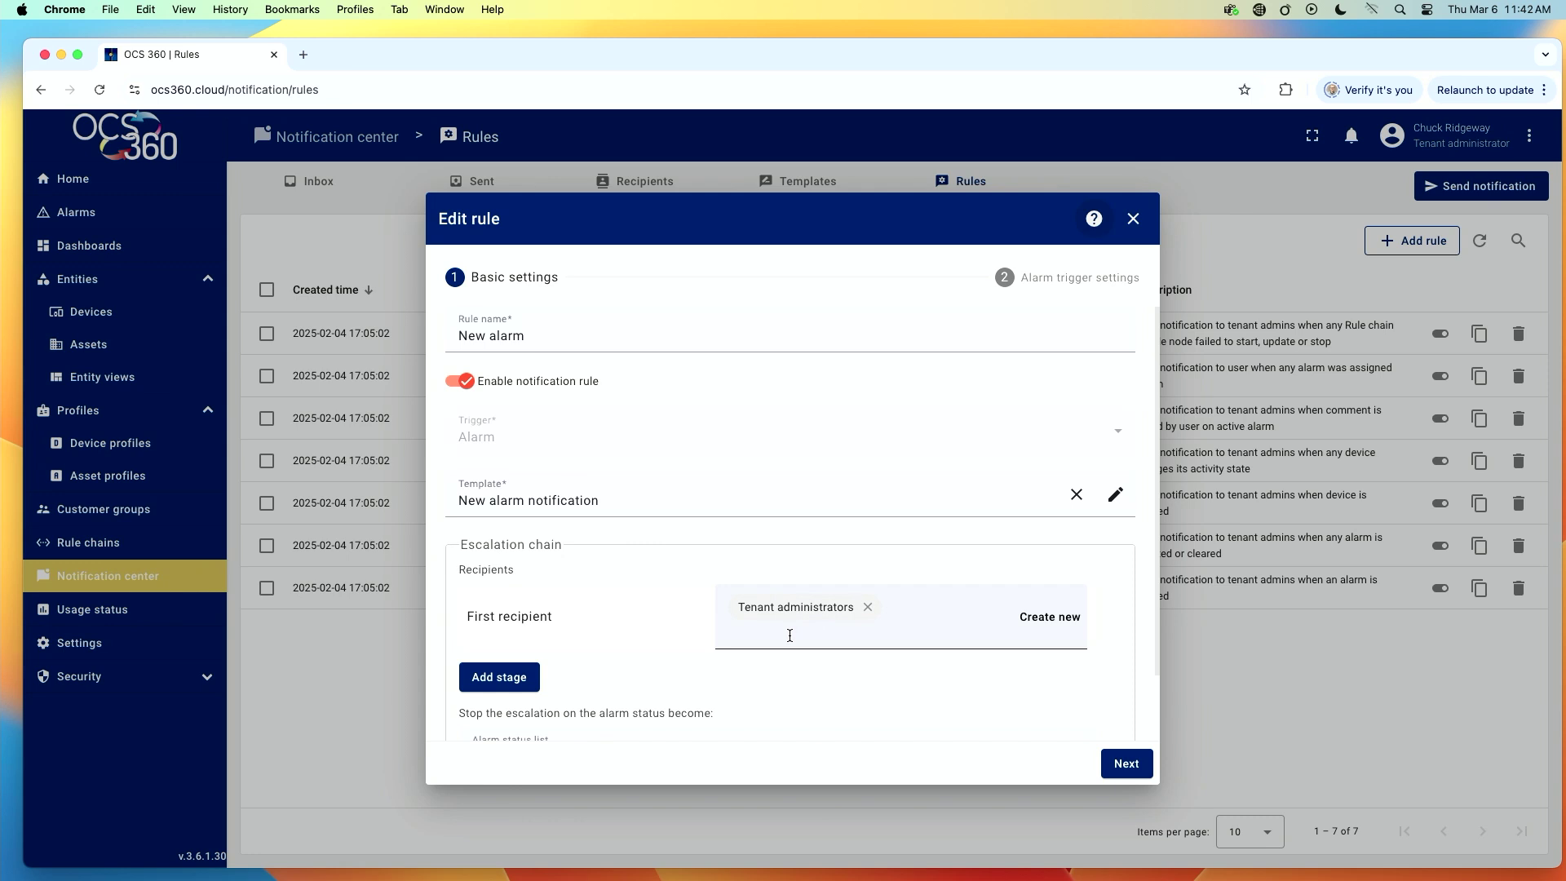
click(1036, 624)
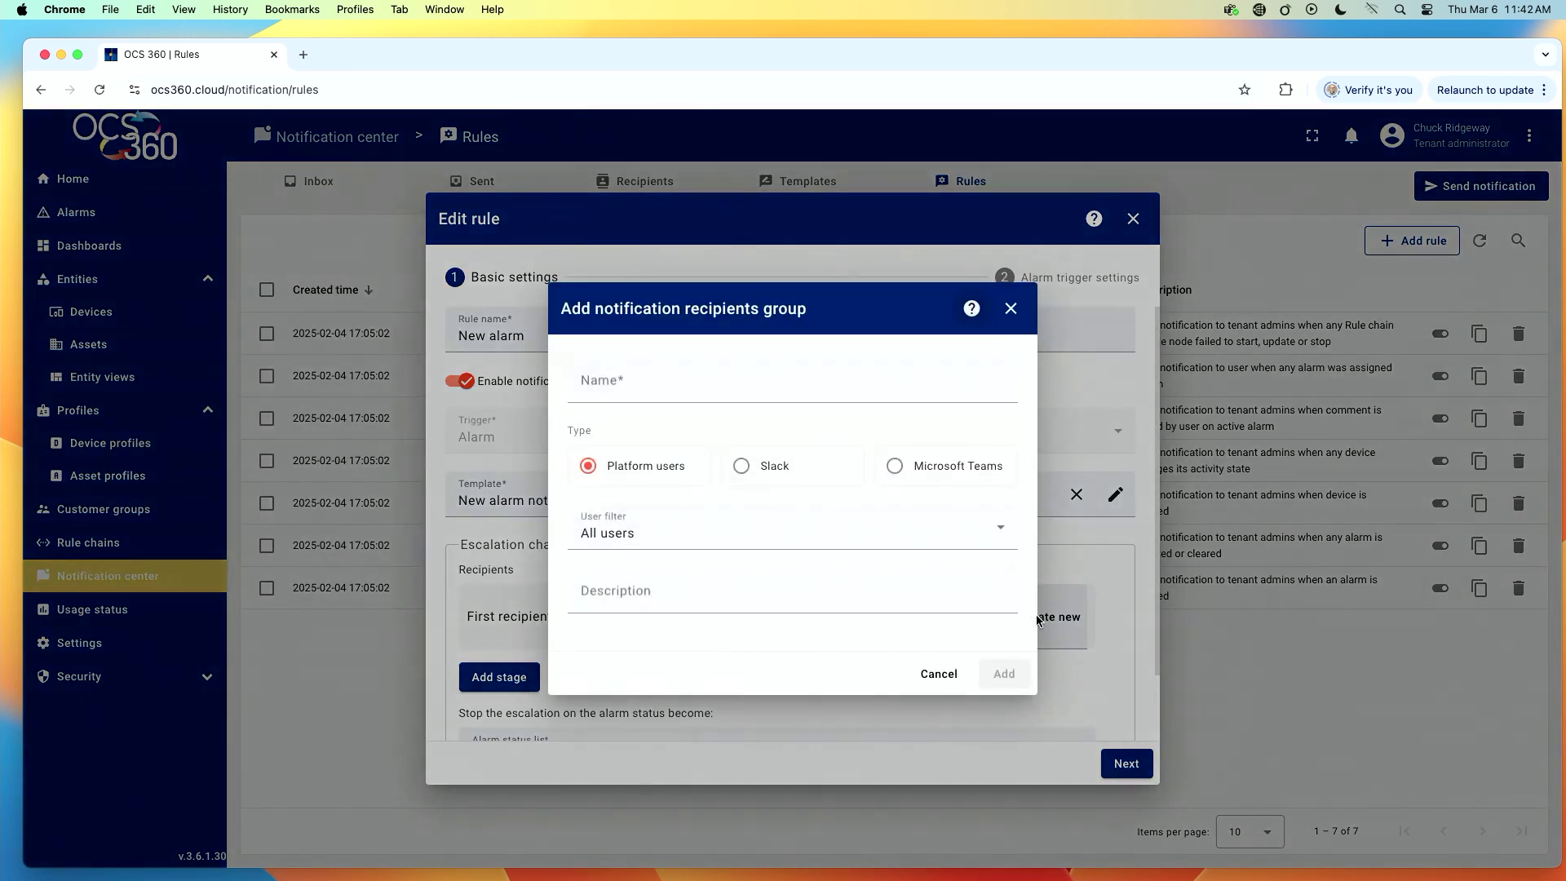
click(626, 534)
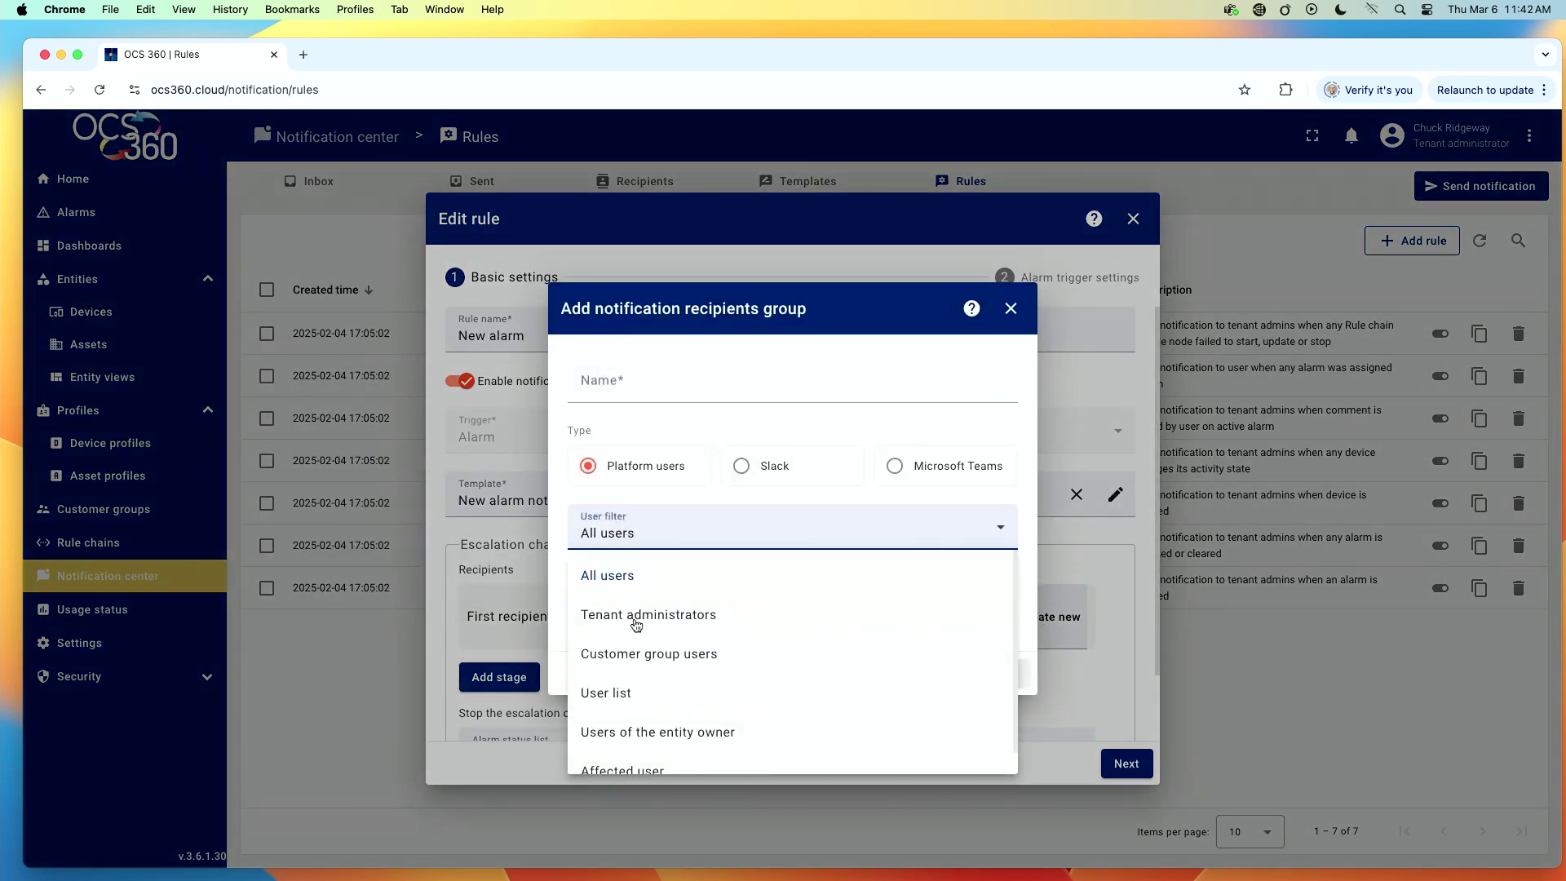
click(640, 654)
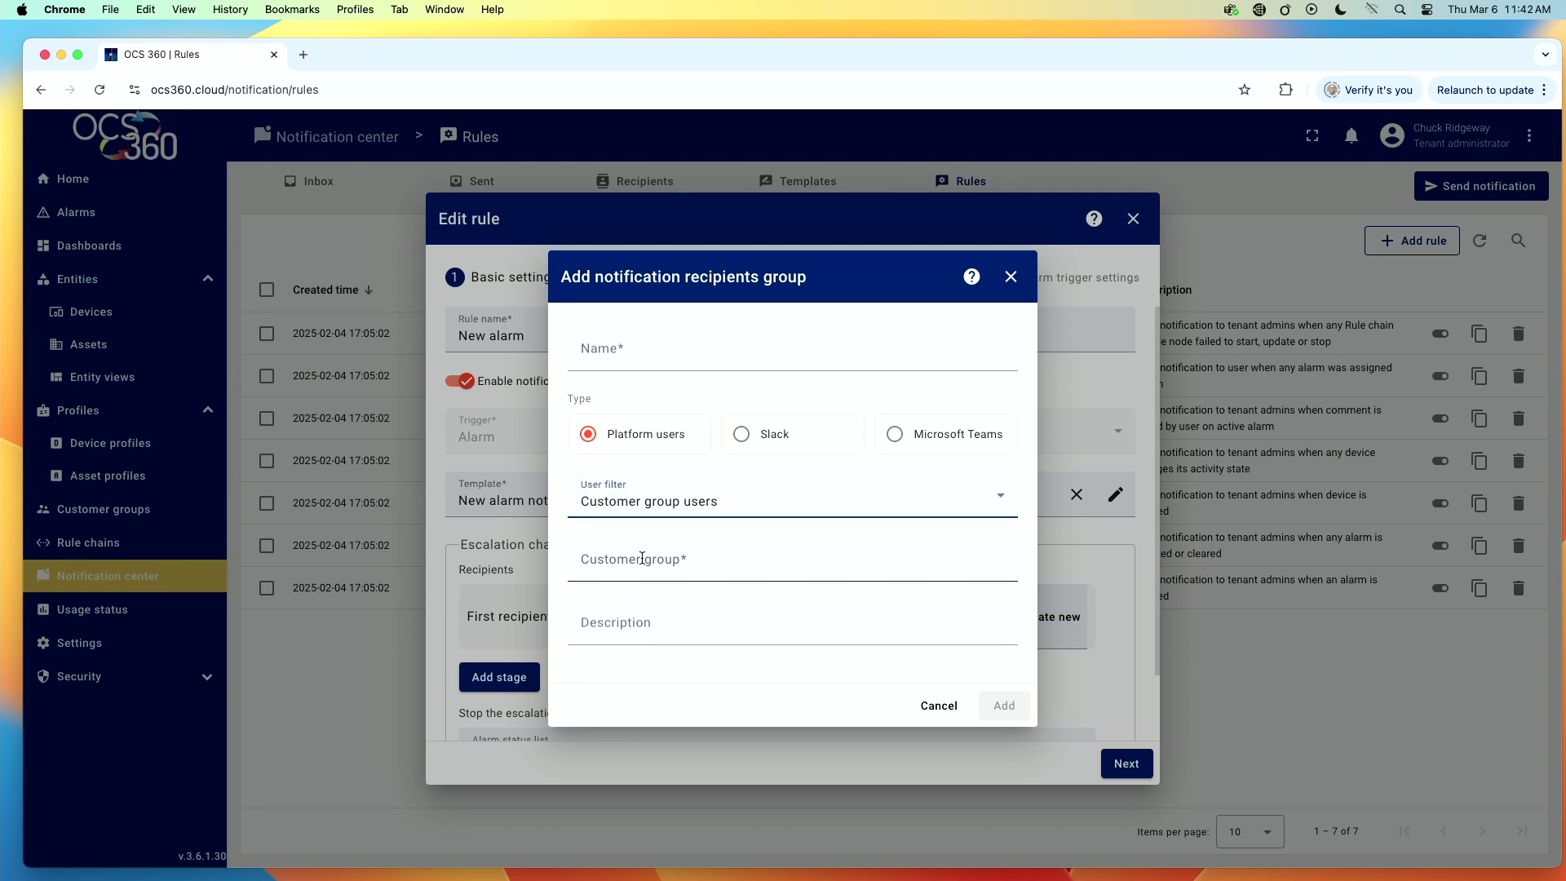
click(638, 561)
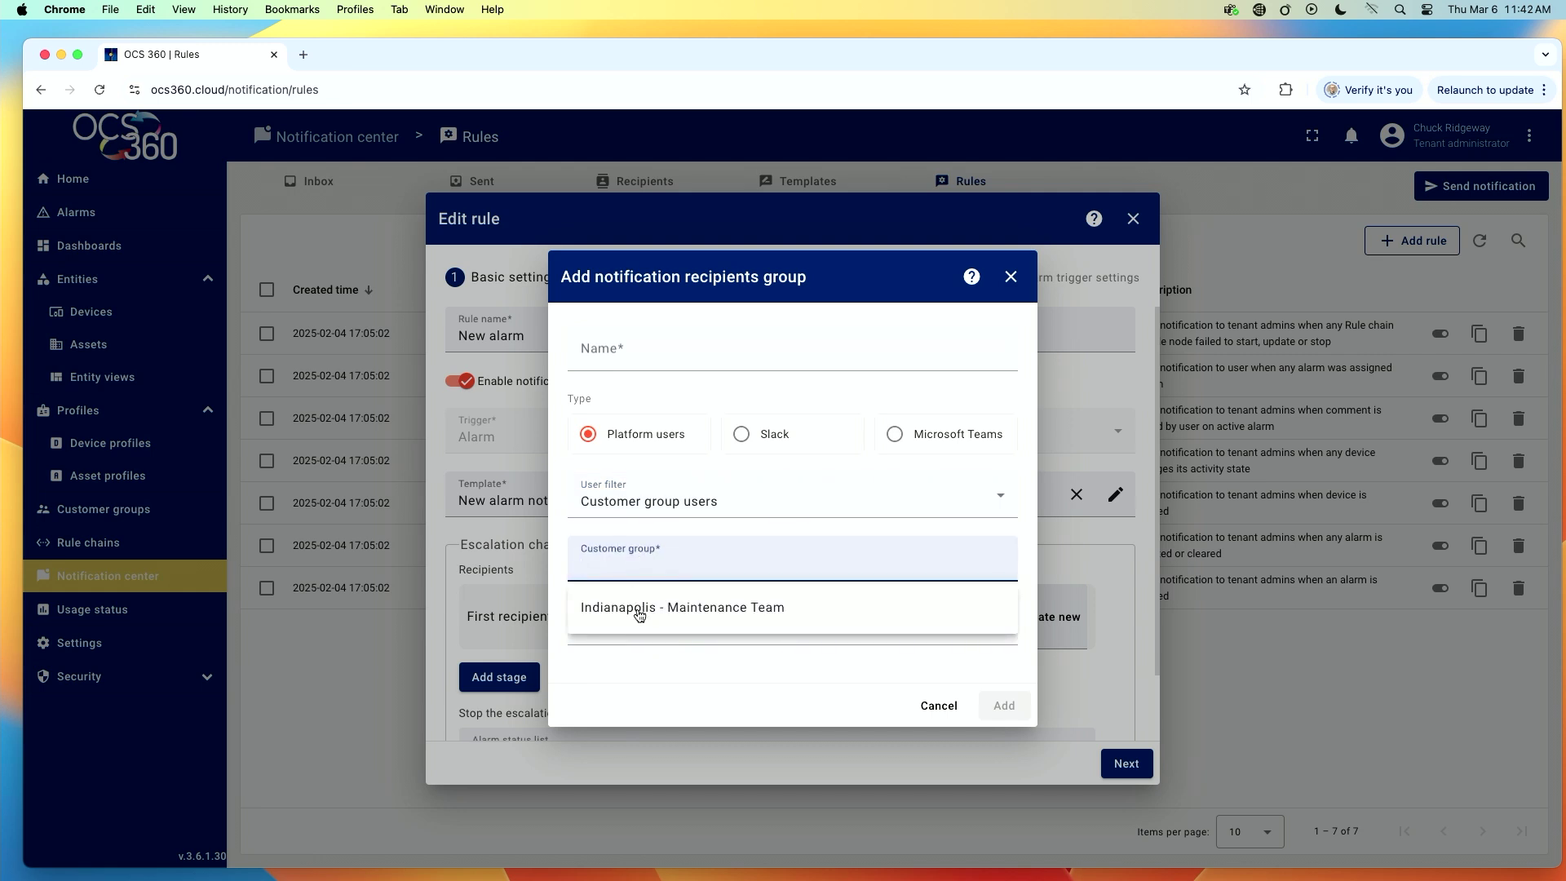
click(638, 615)
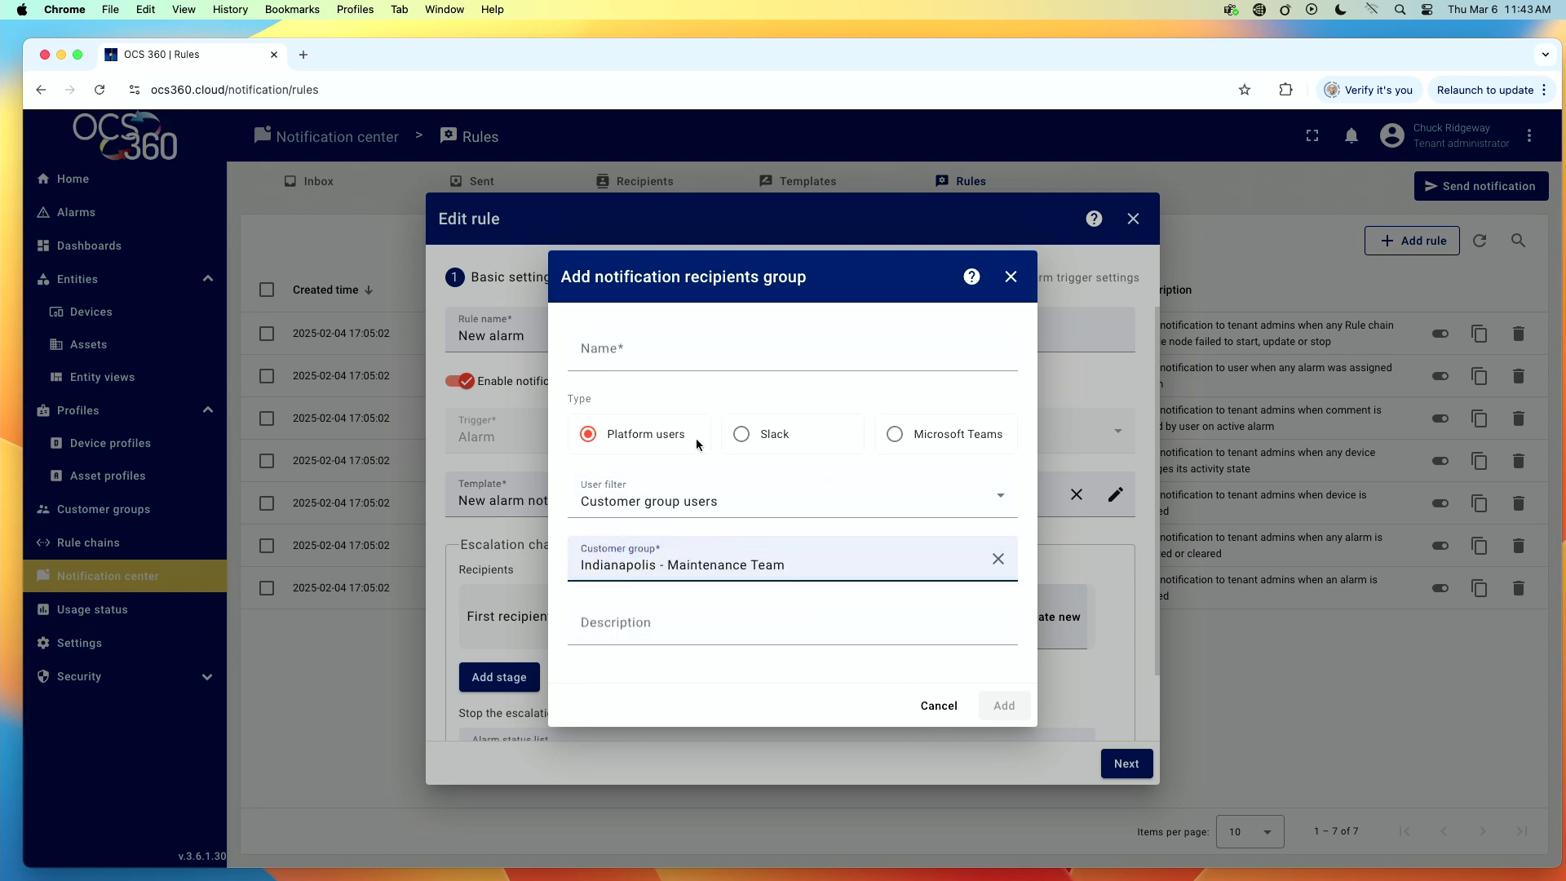
click(610, 349)
text(Indy)
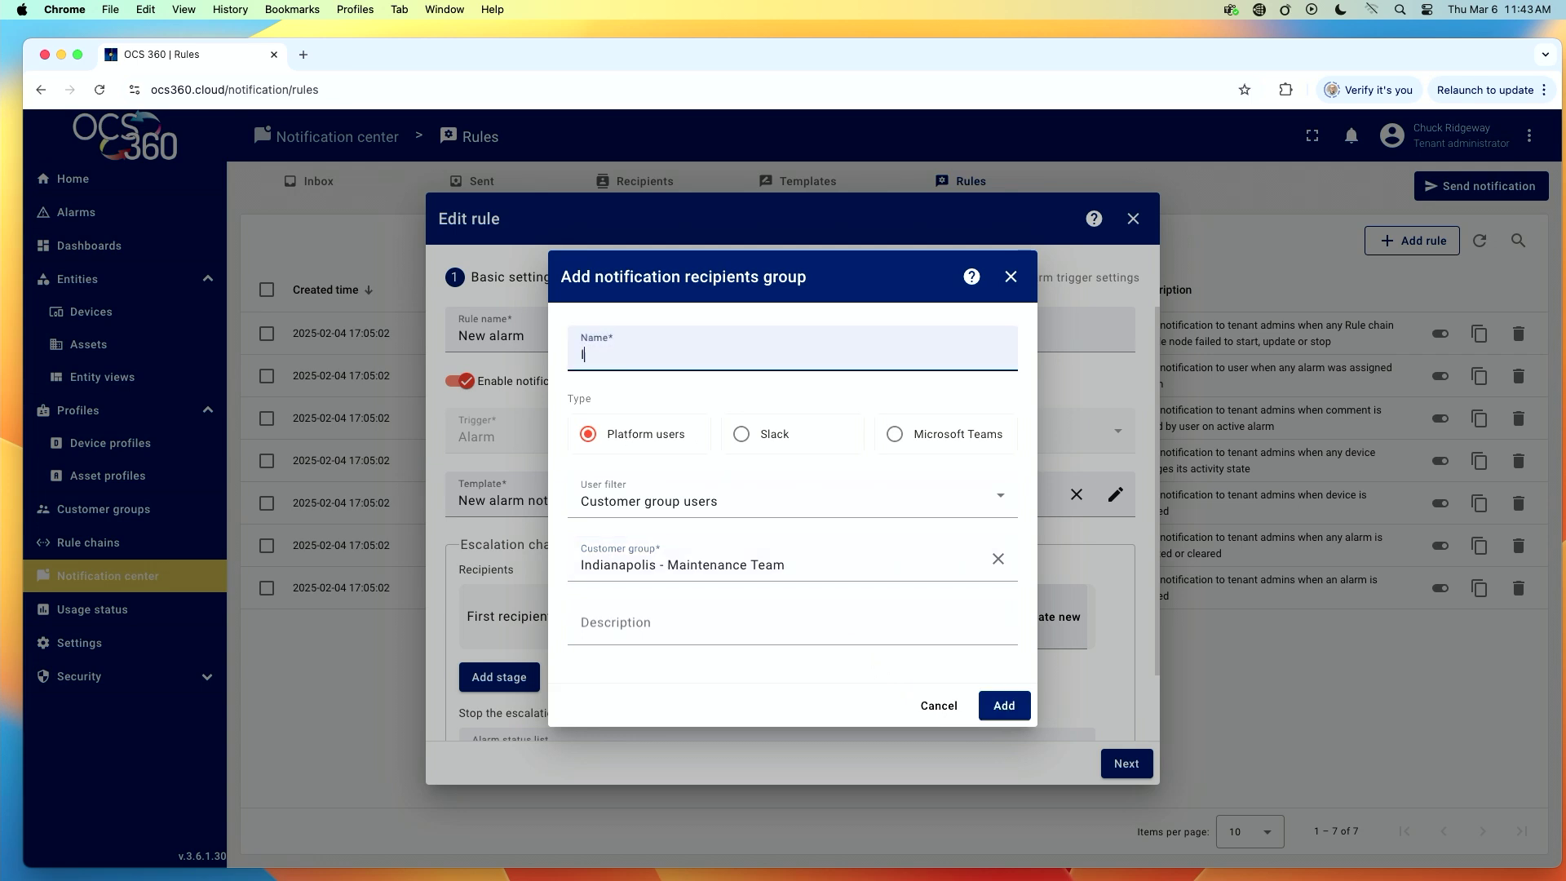
key(BackSpace)
key(BackSpace)
key(BackSpace)
text(ndy Maint Rule)
click(938, 706)
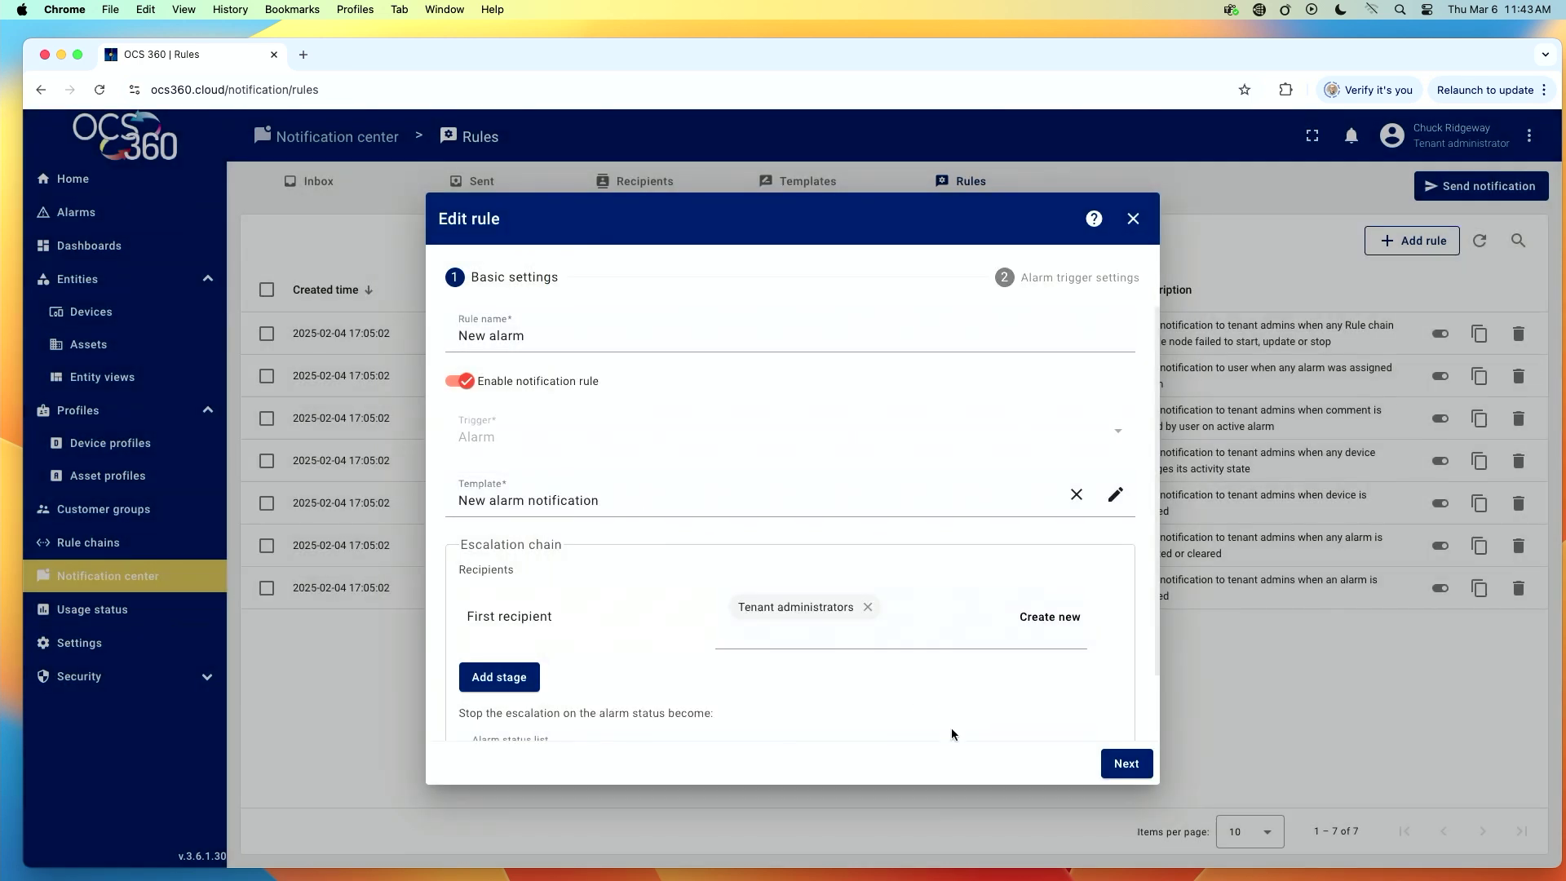
click(1132, 220)
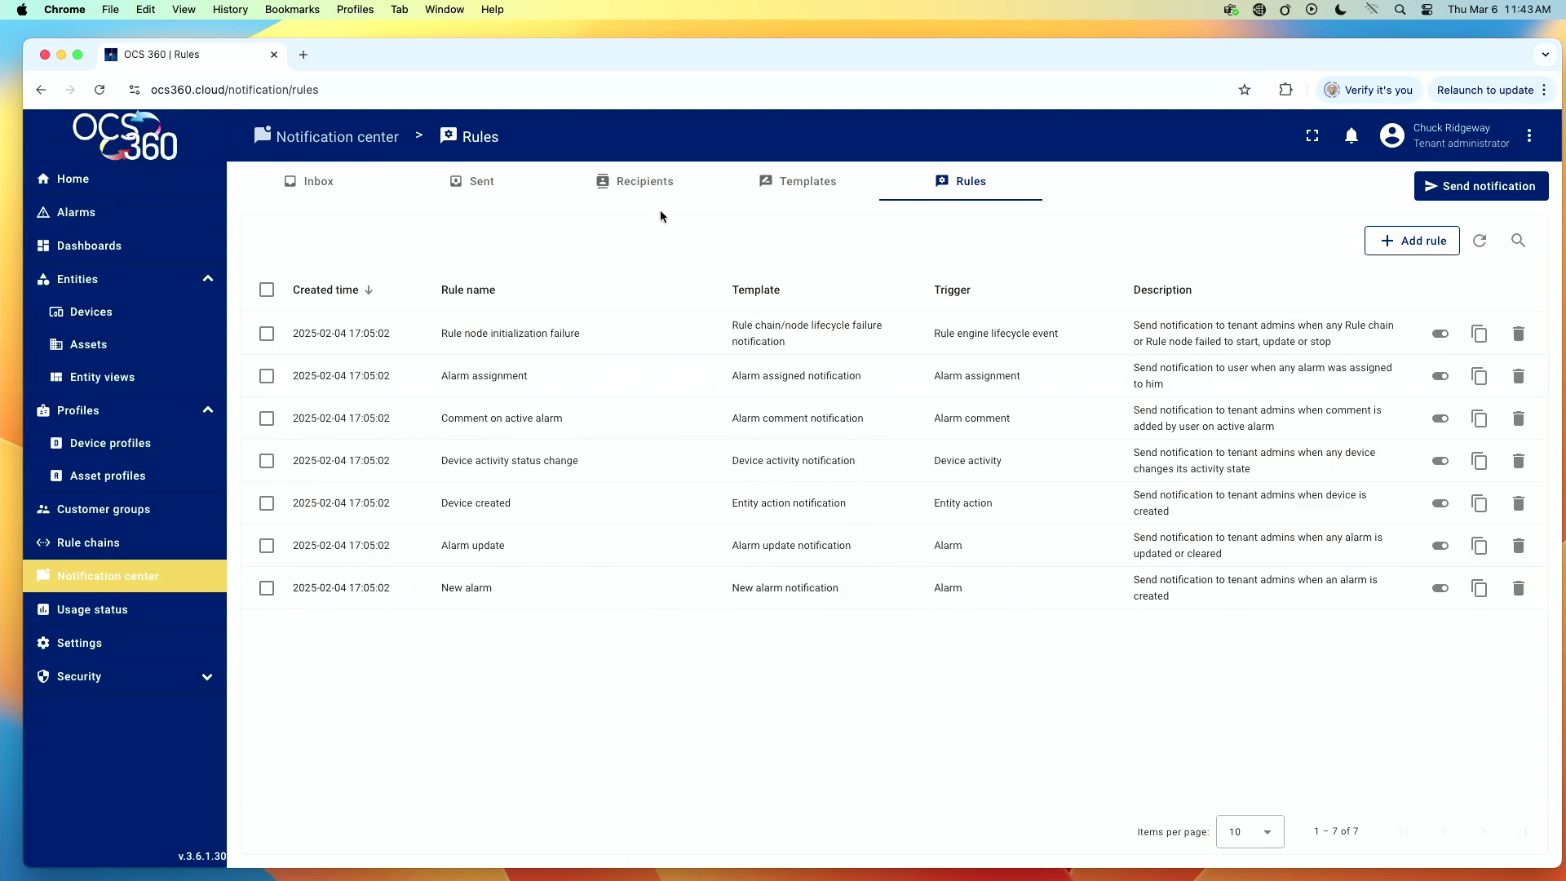
click(648, 183)
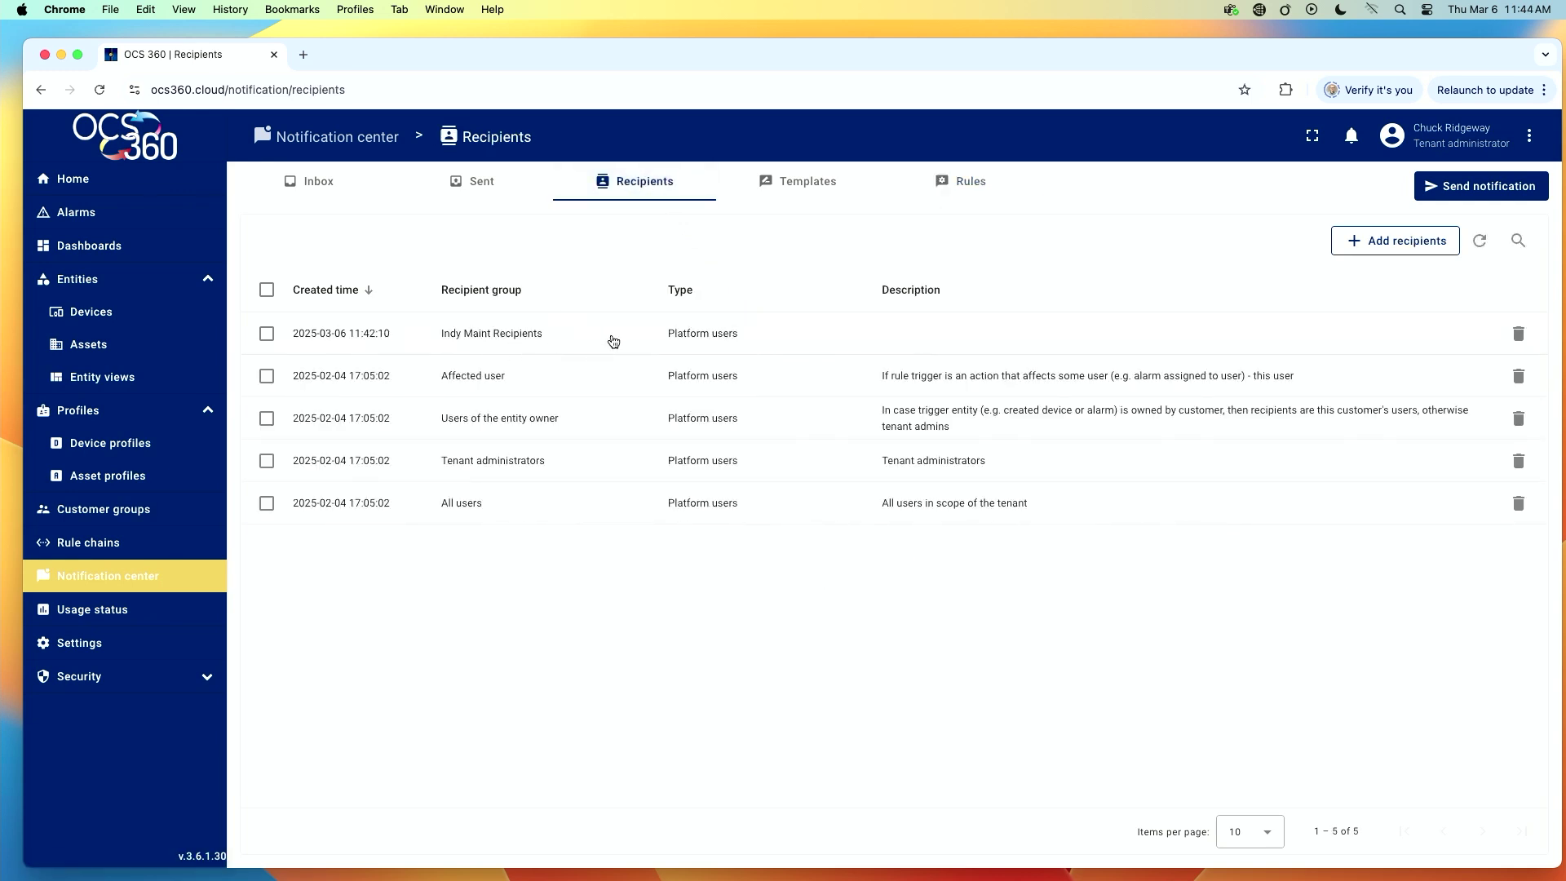
Step: Duplicate the New alarm notification template and name the copy "Indy Maint New alarm notification"
click(805, 184)
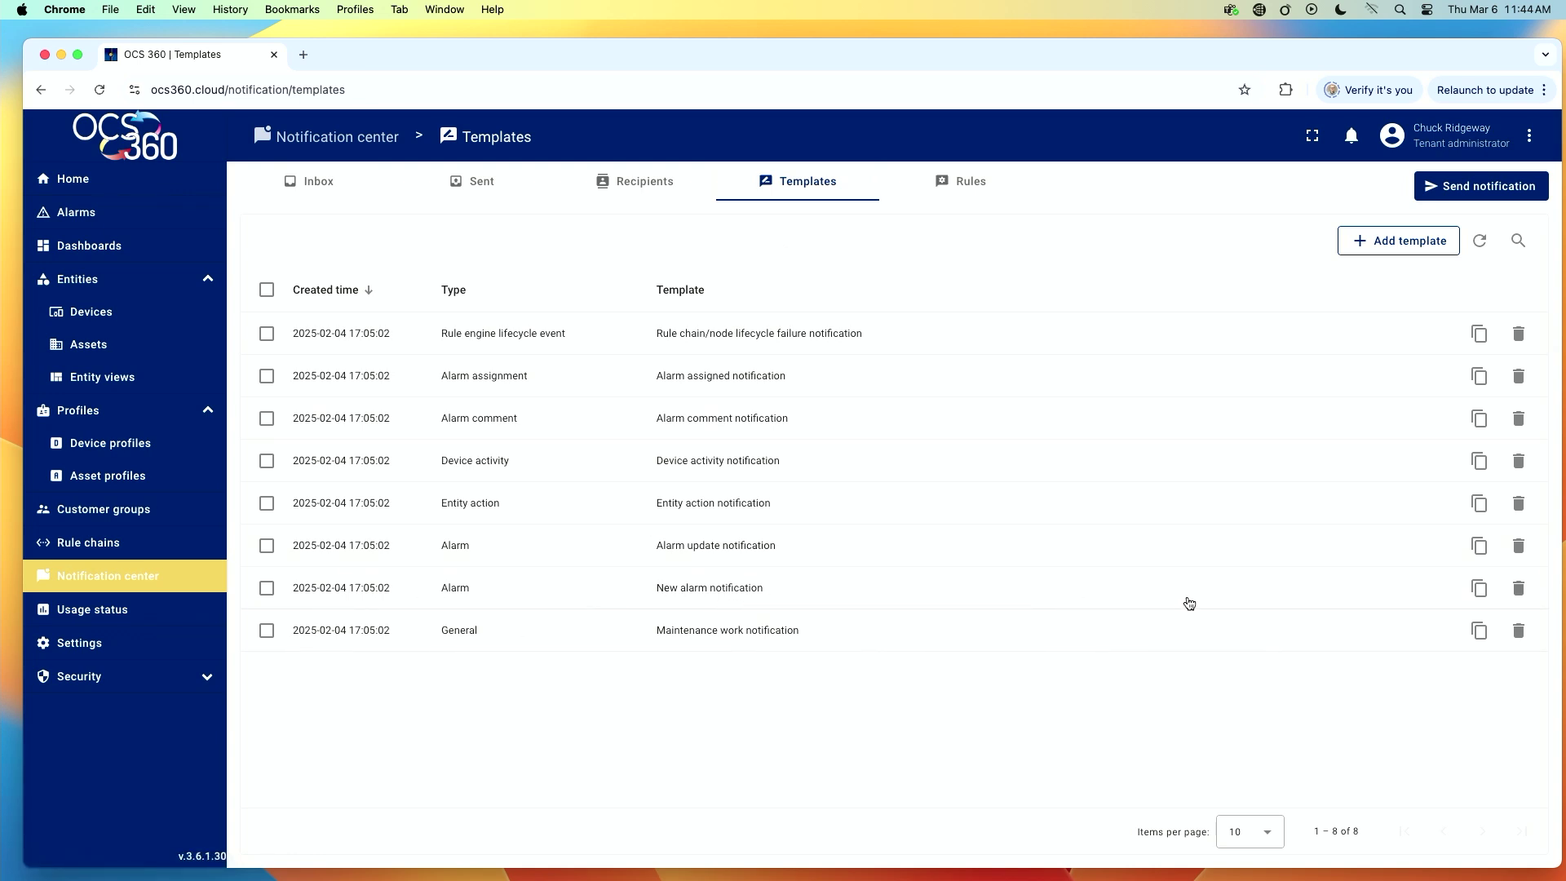
click(1480, 588)
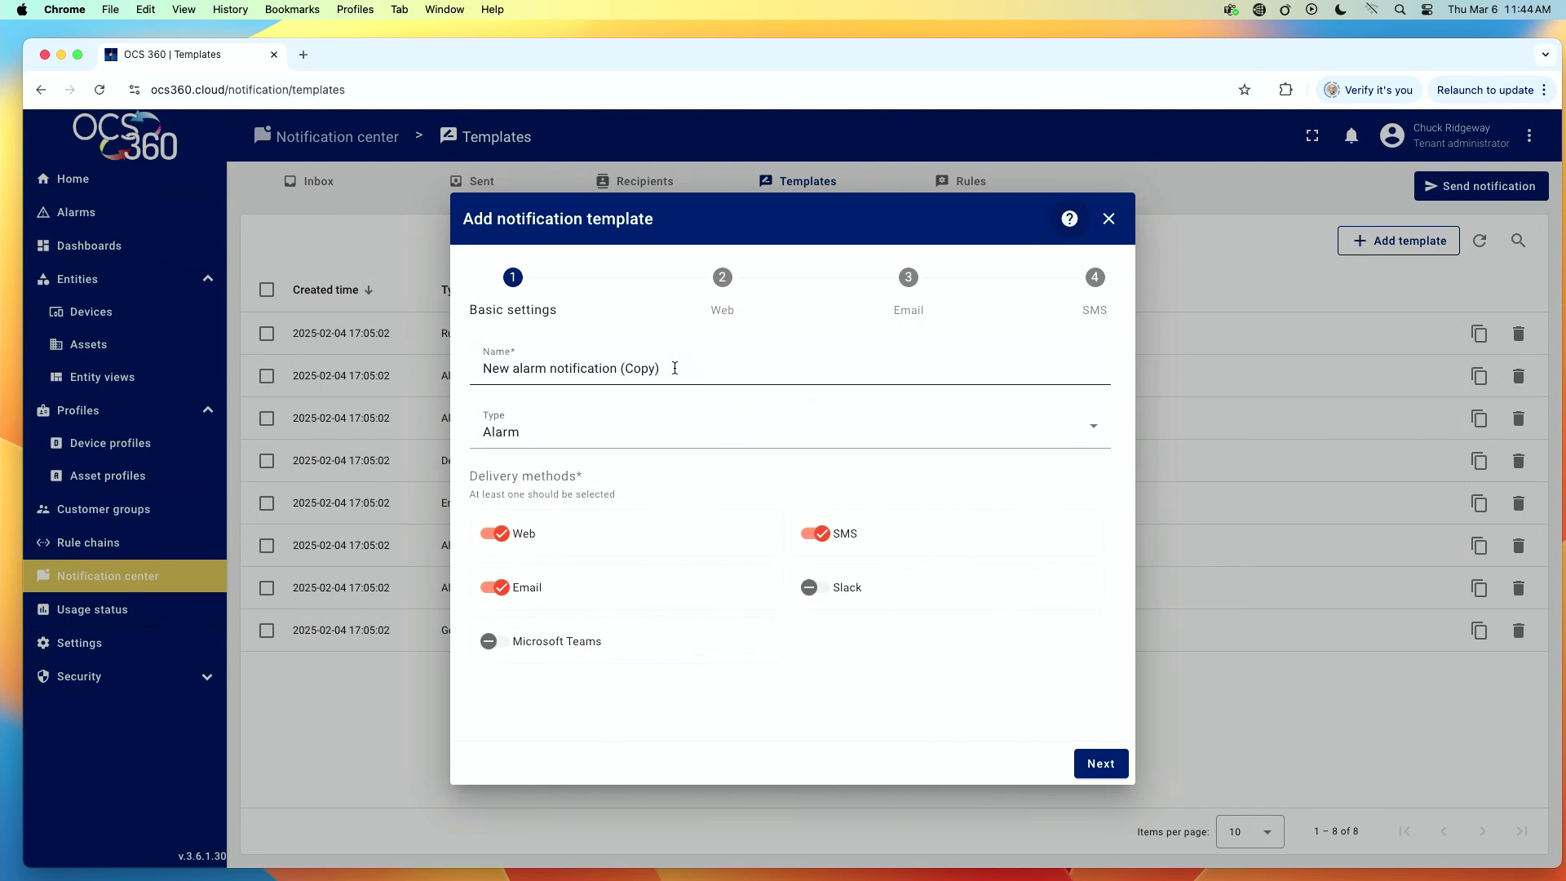
click(485, 369)
text(INd)
key(BackSpace)
key(BackSpace)
text(ndy Maint)
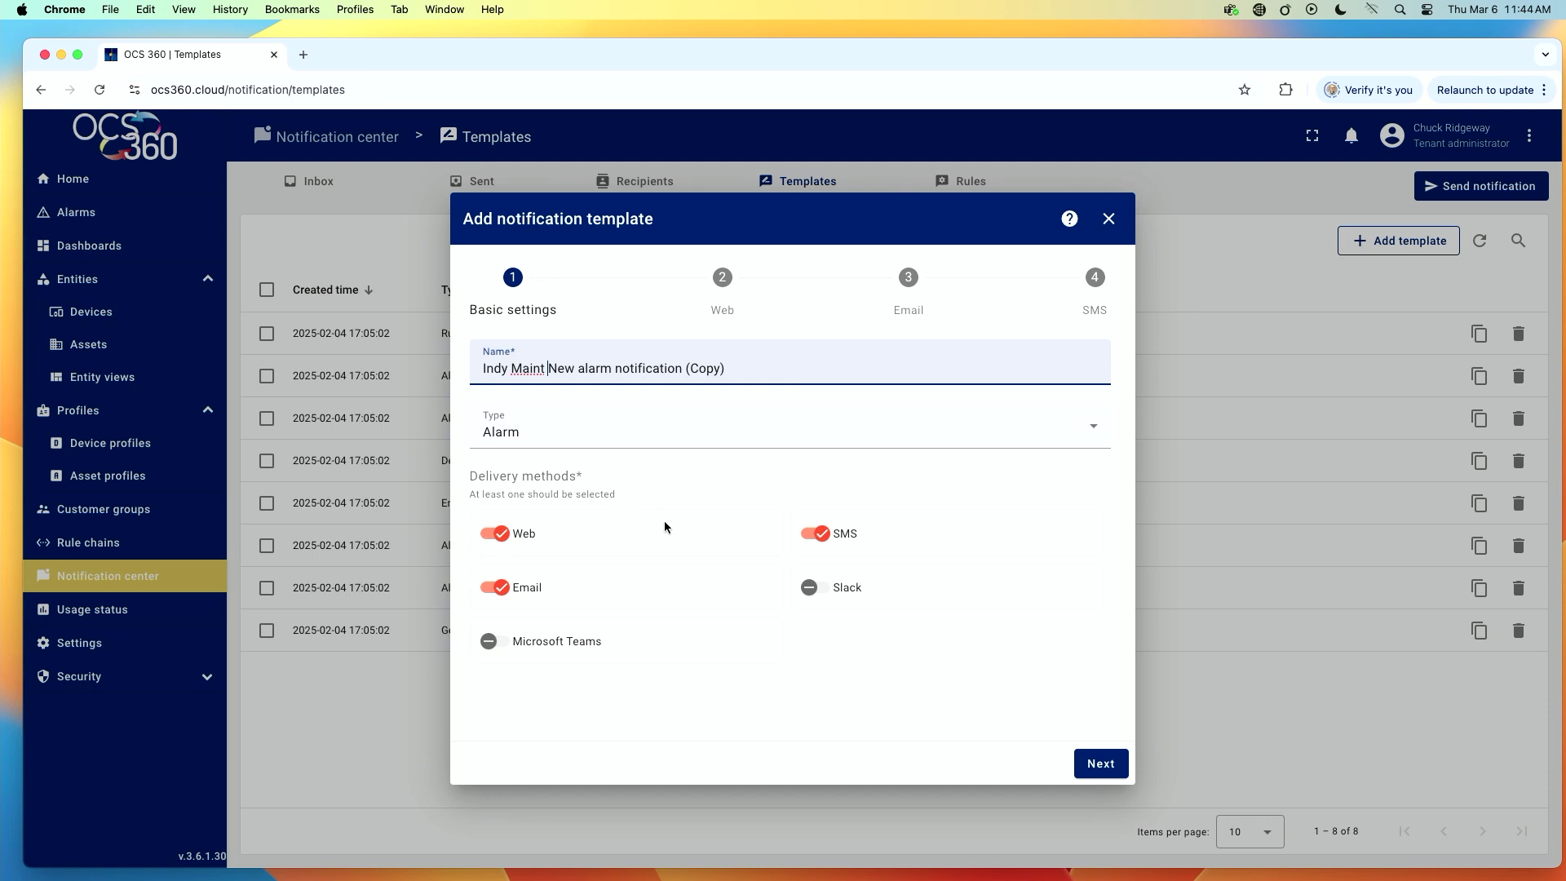
click(724, 371)
key(BackSpace)
key(BackSpace)
key(BackSpace)
key(BackSpace)
click(1114, 768)
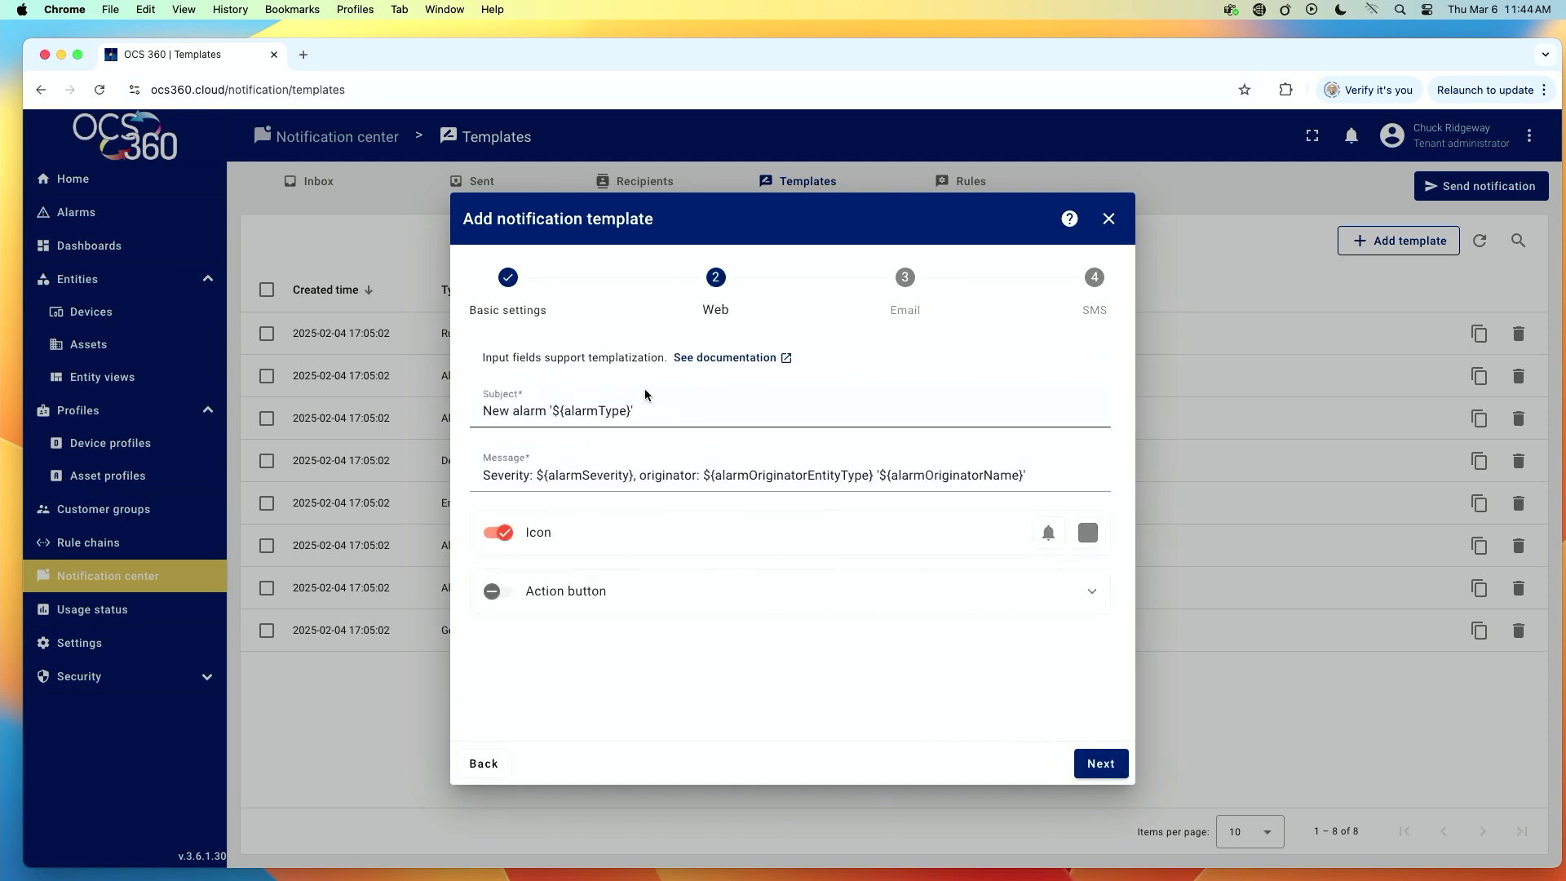
Step: Keep the web message and add "Please call your supervisor after acknowledging this message." below the existing text of the template's email message
click(1103, 762)
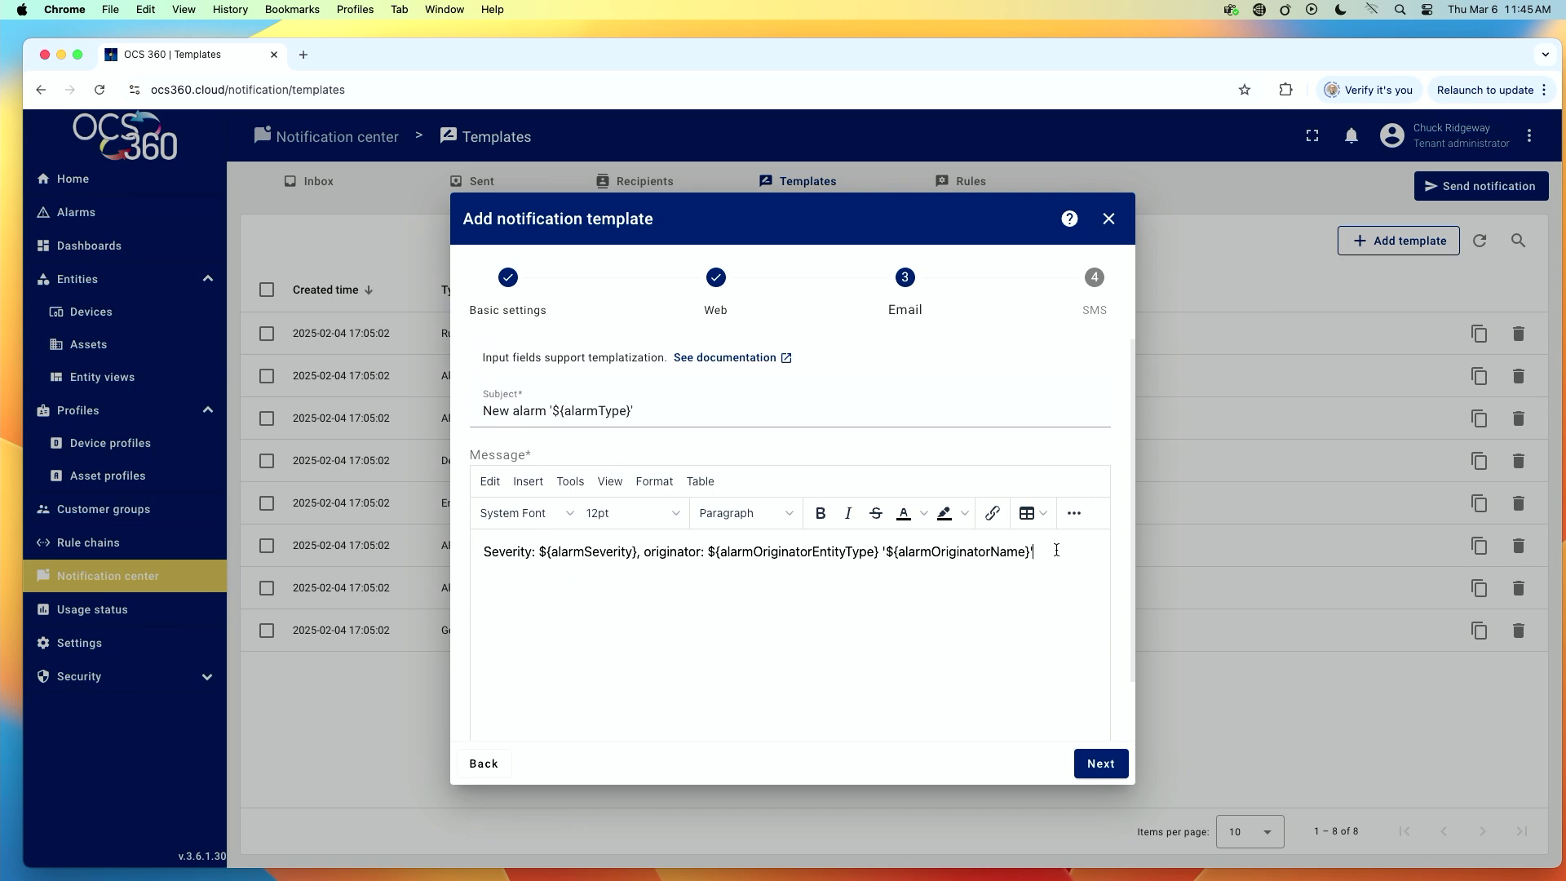
text(lease call your supervisor after acknowledging this message.)
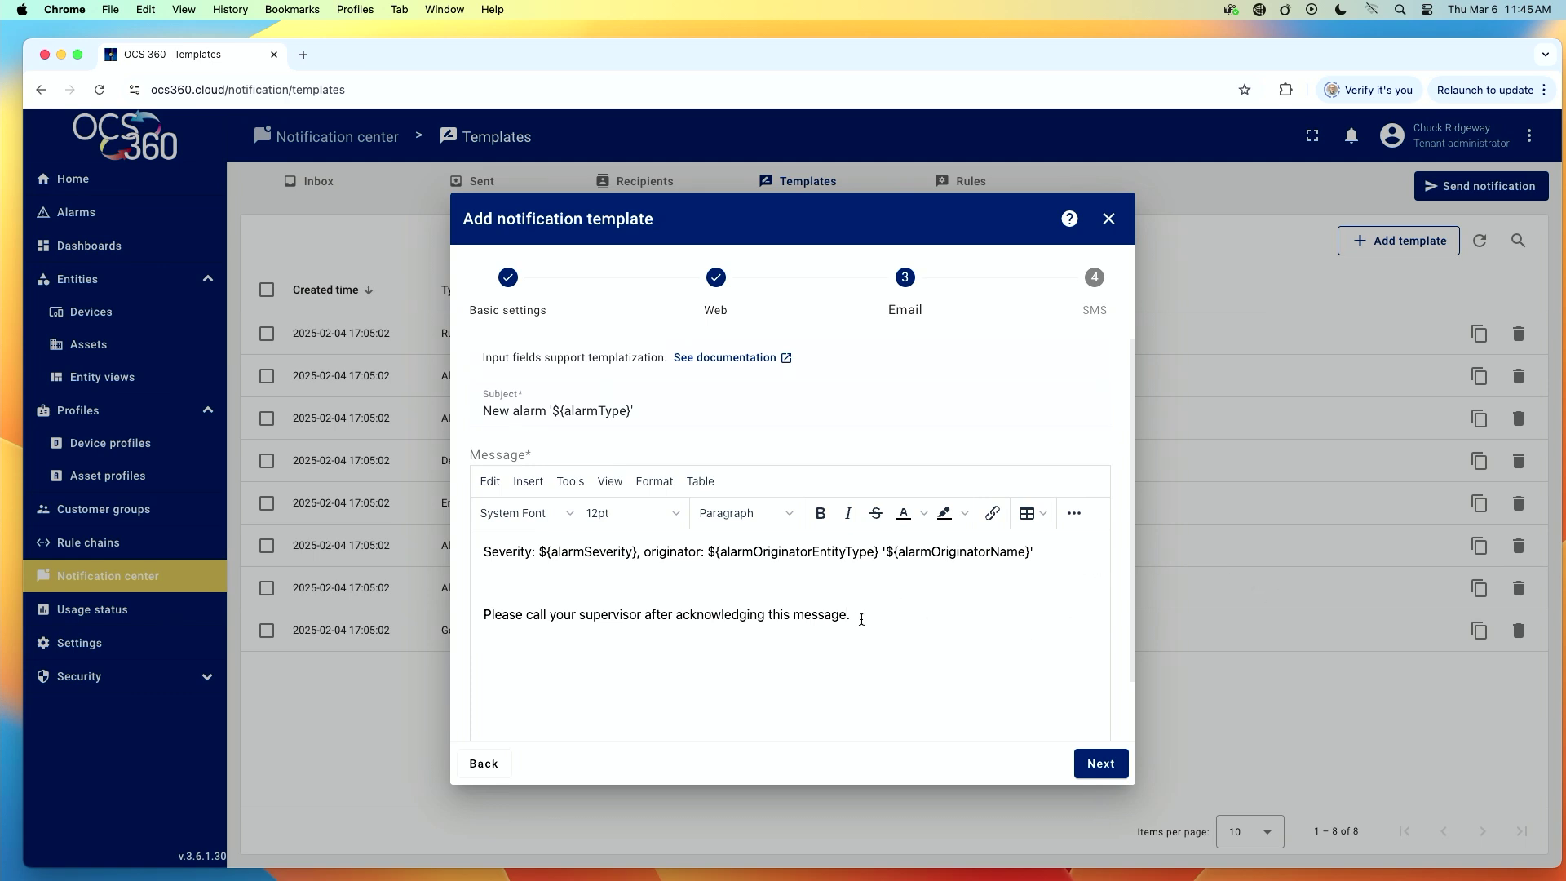
drag(852, 616, 481, 618)
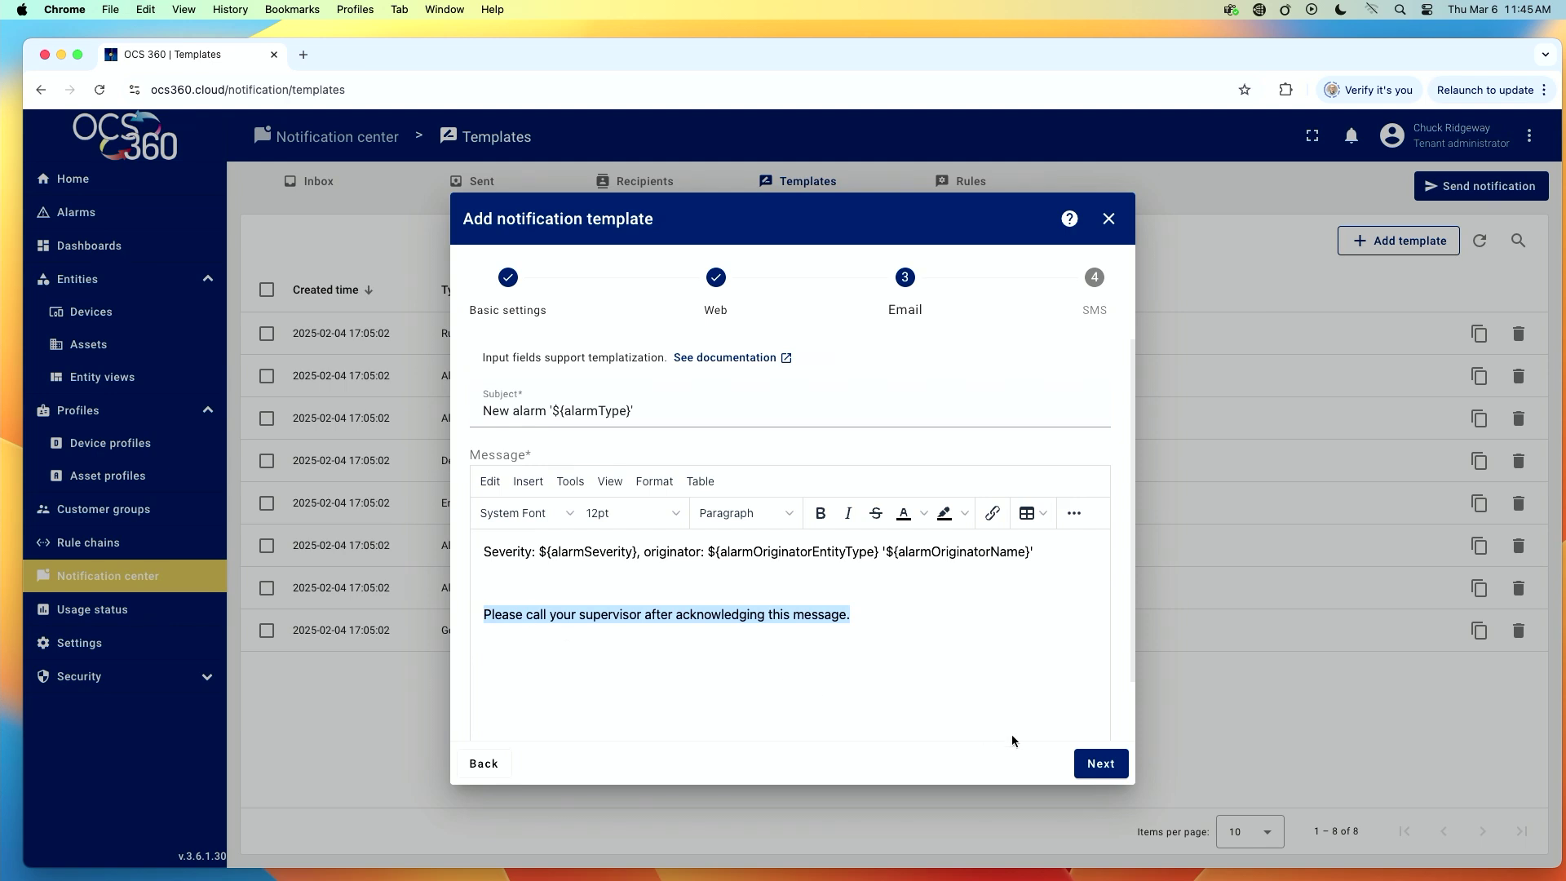
click(1098, 764)
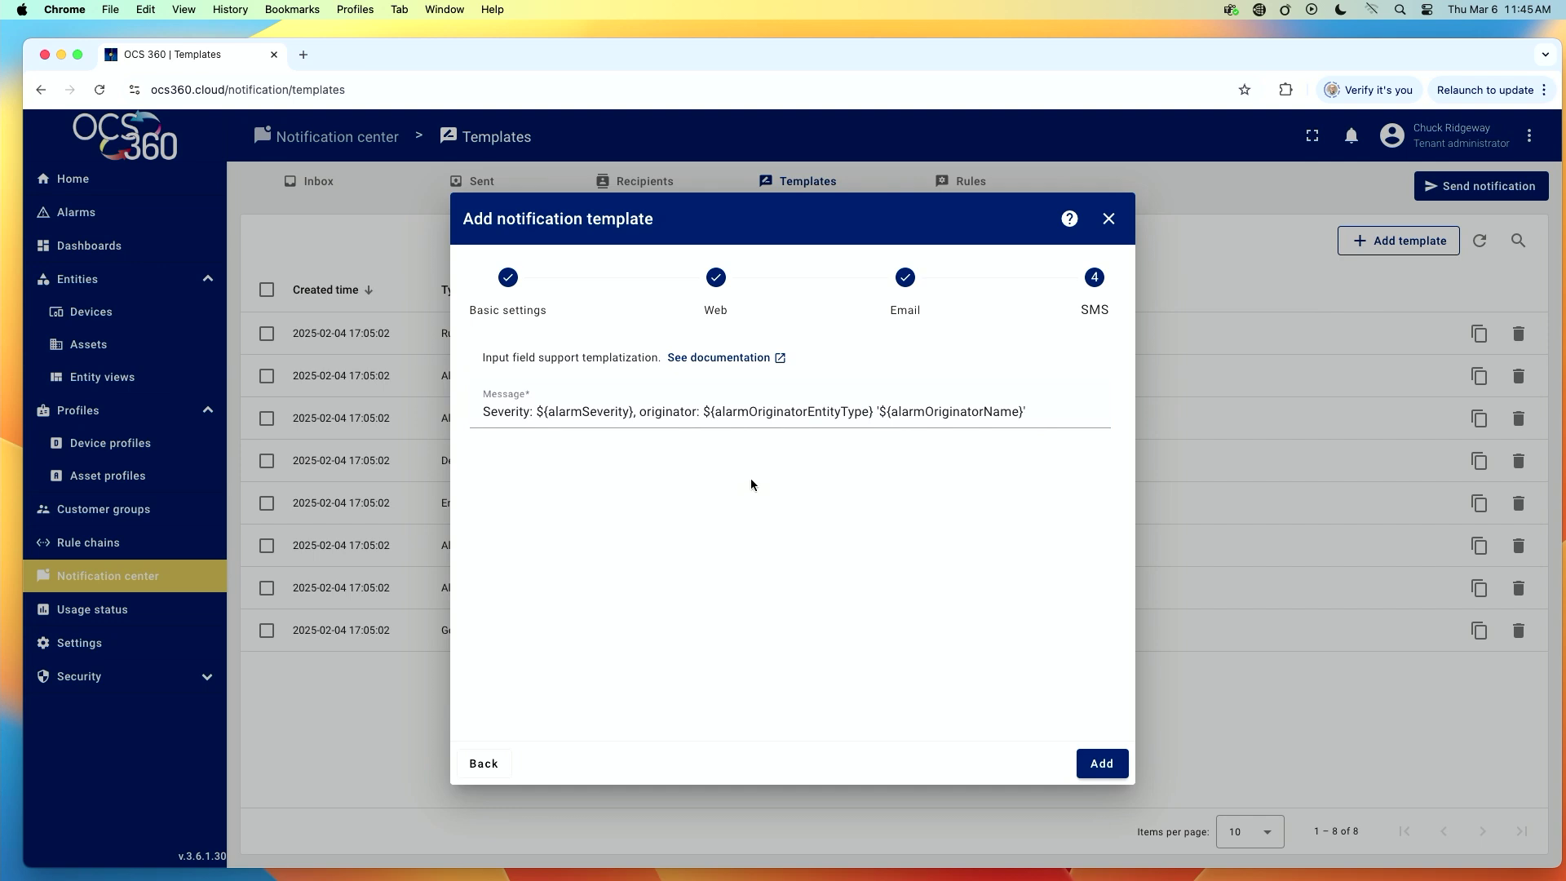
Step: Append "Call Supv after ACK" to the template's SMS message and save the new template
click(1039, 414)
text(' Call Supv)
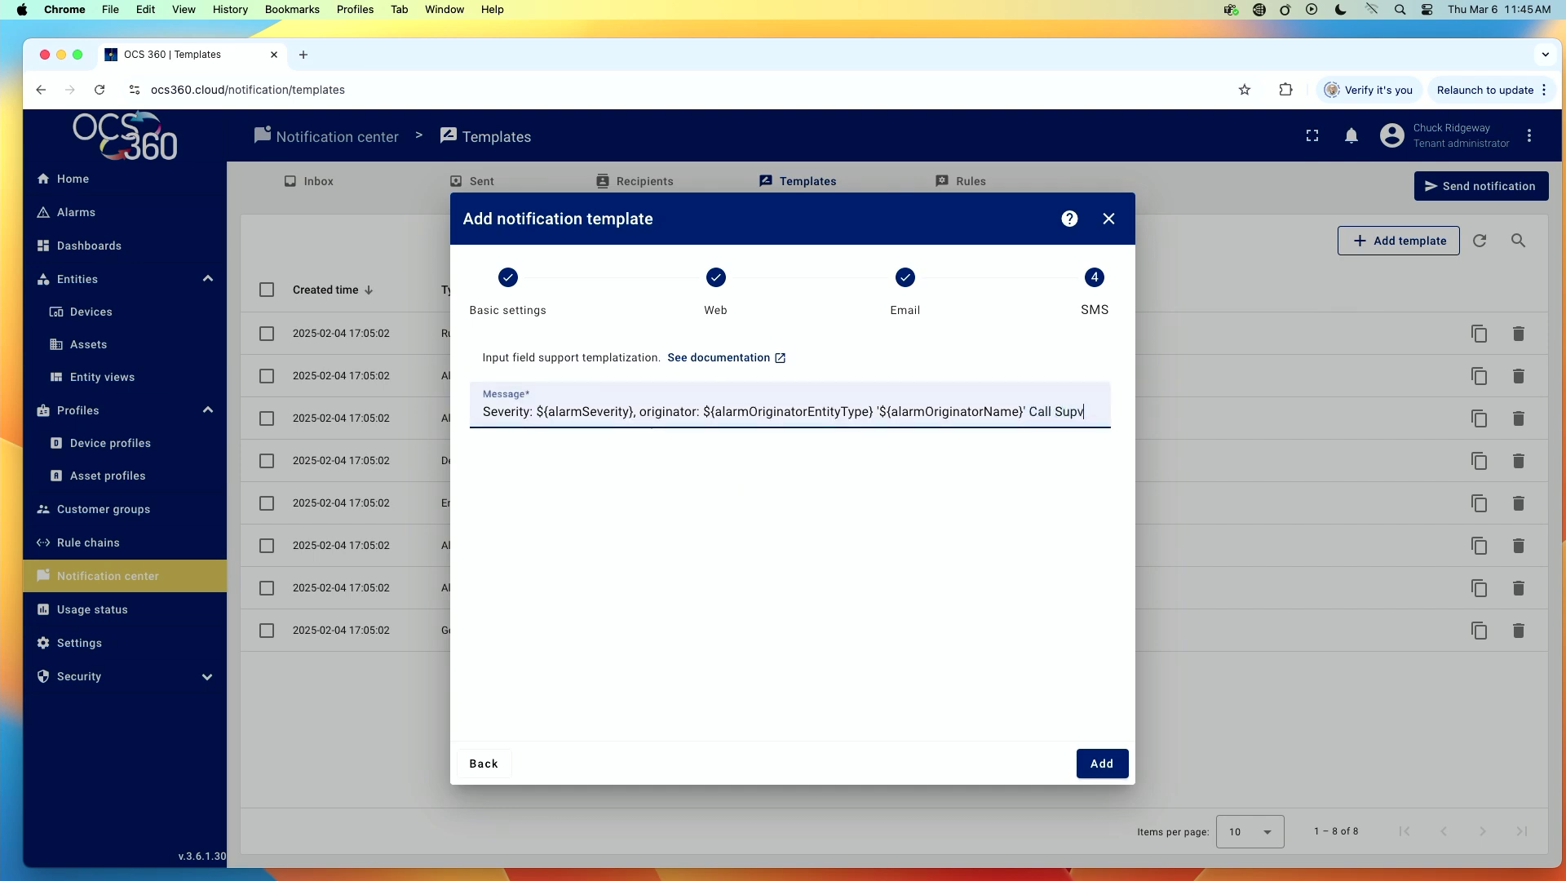
text( af)
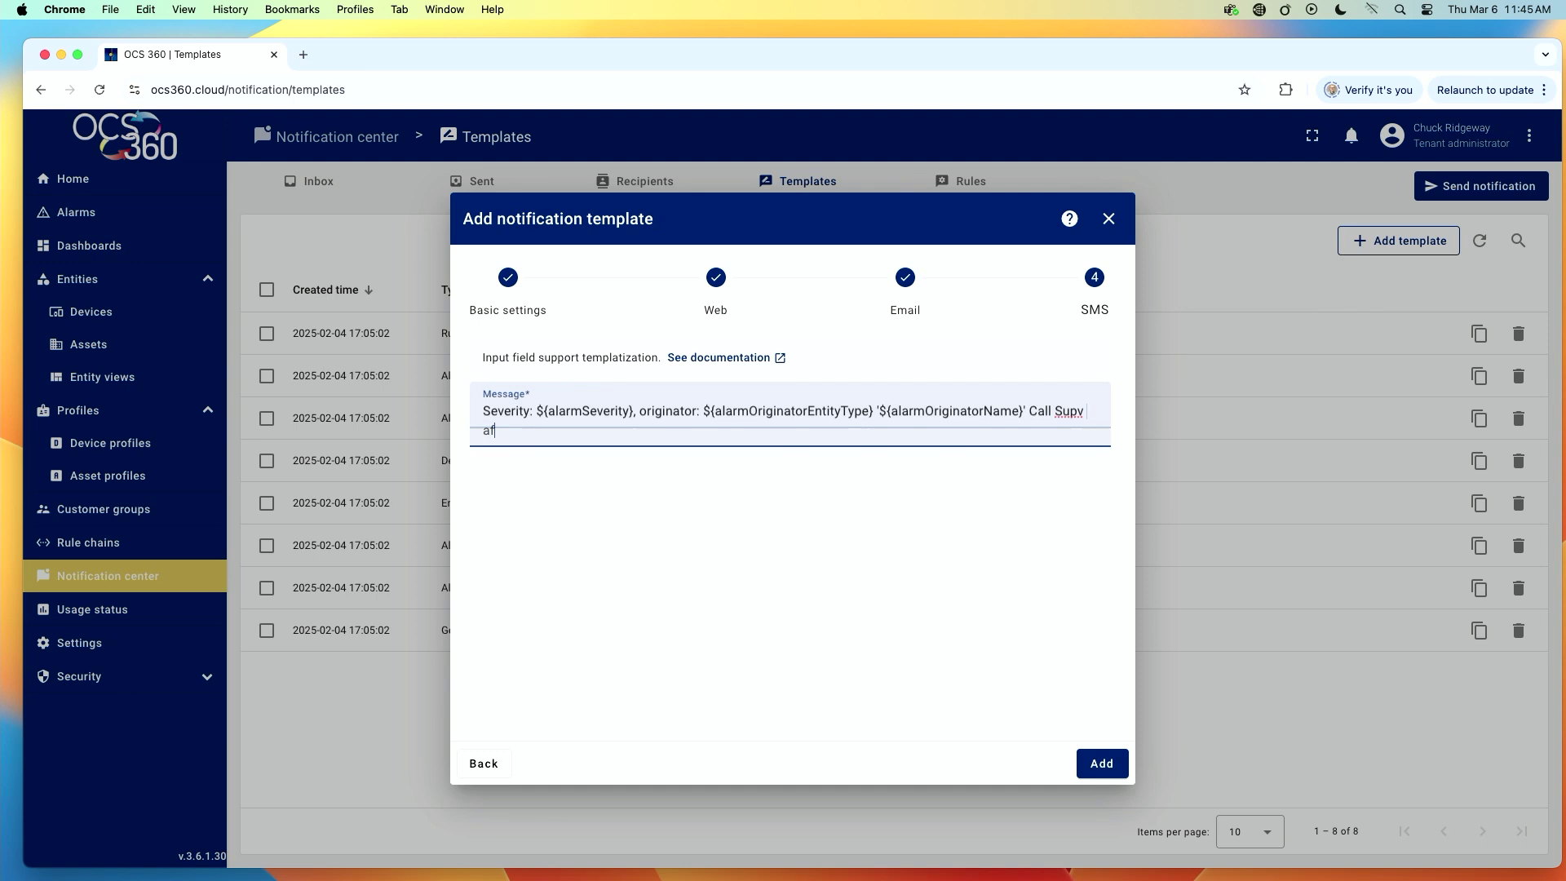
text(ter ACK)
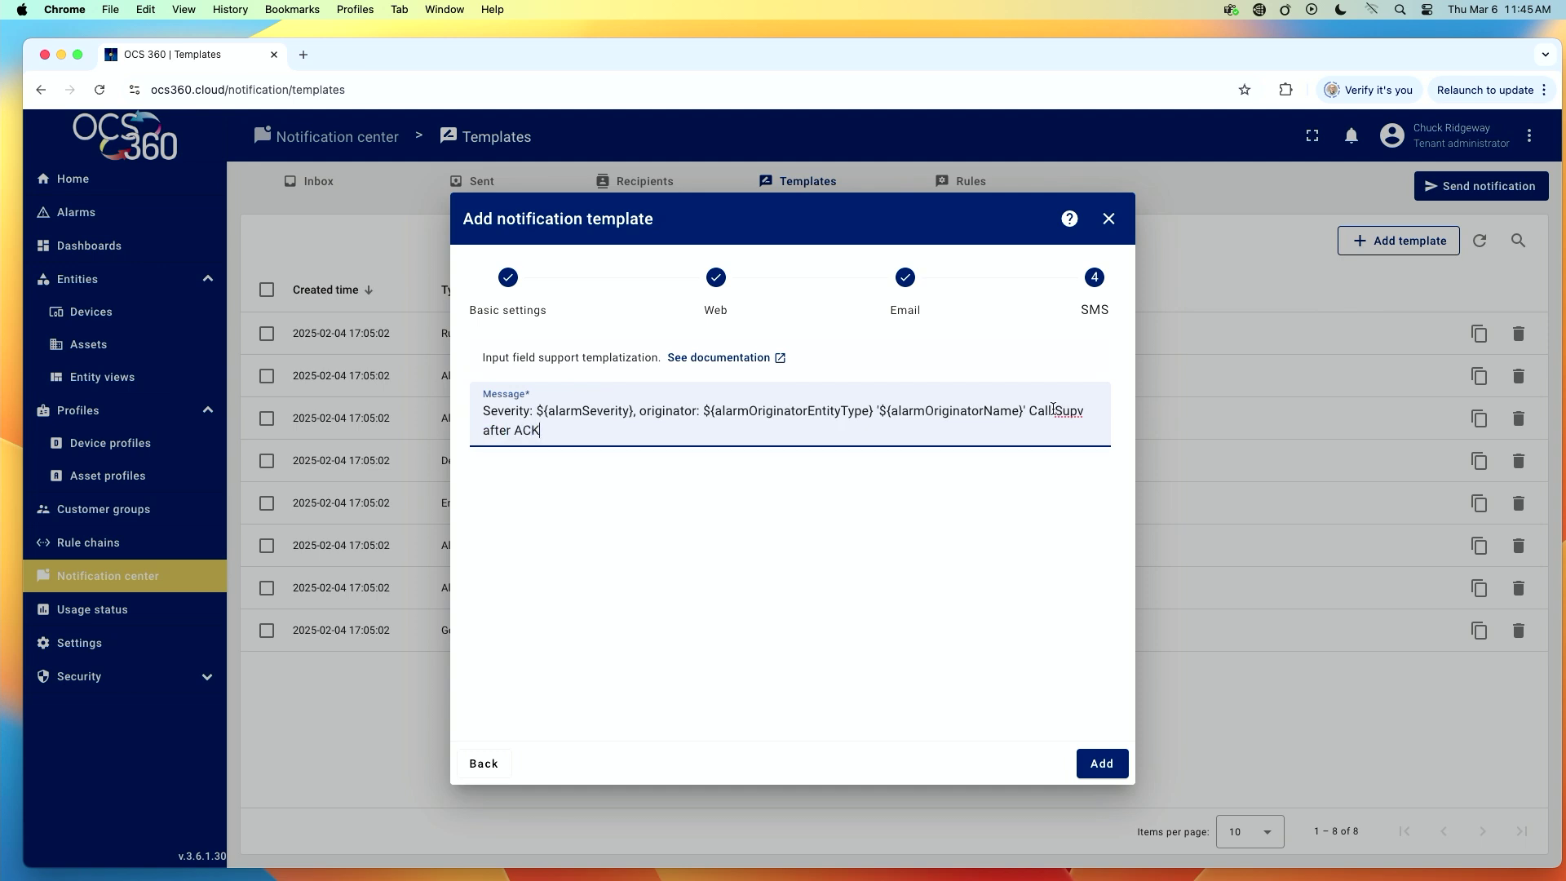
click(1102, 763)
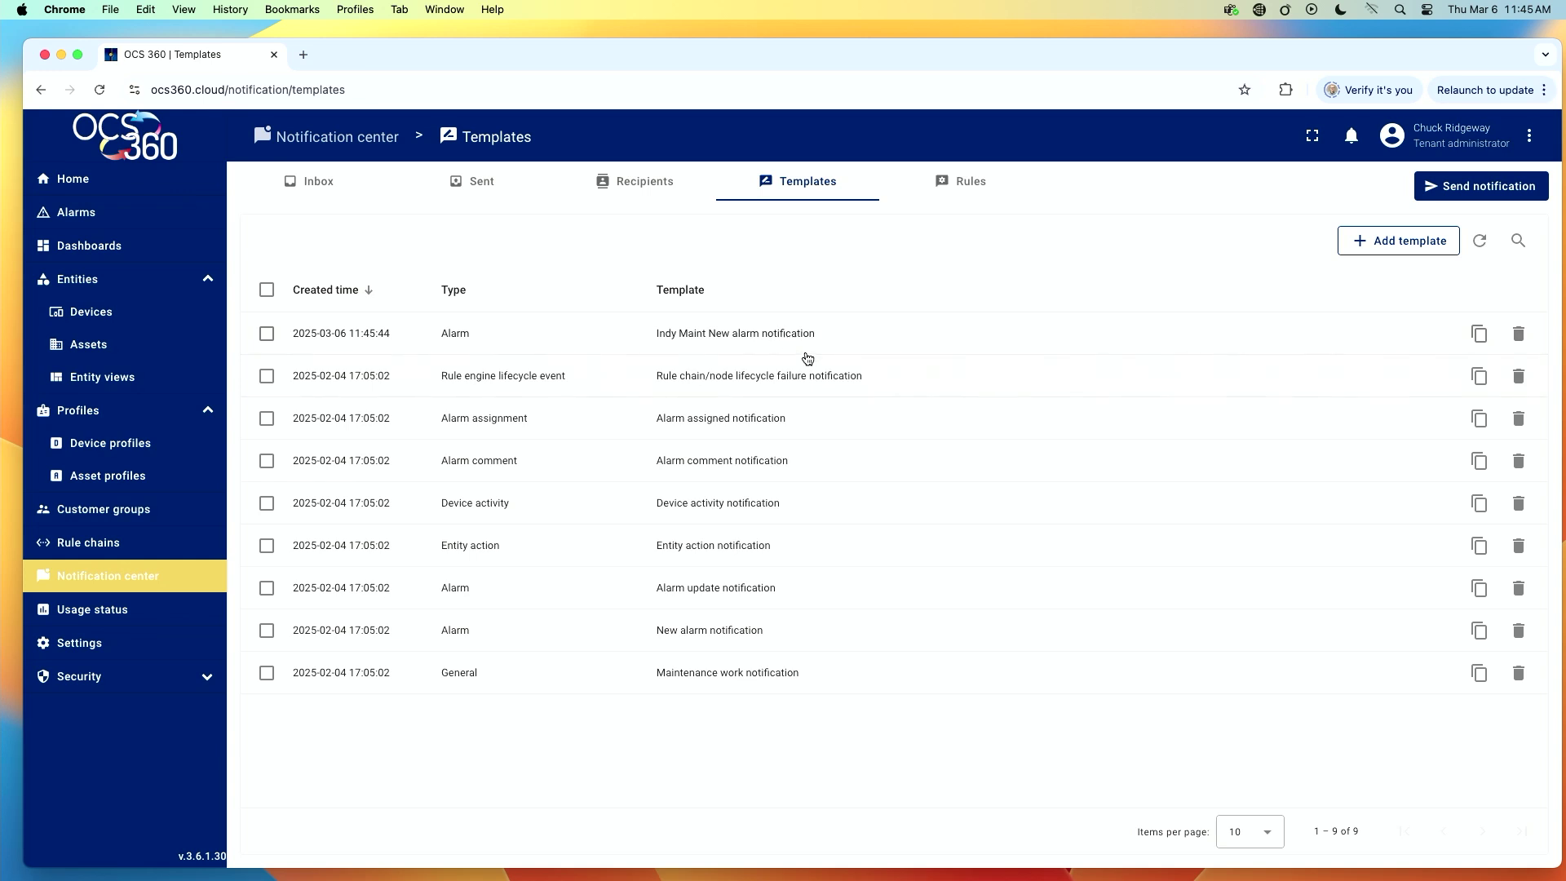
Step: Duplicate the New alarm notification rule and name the copy "Indy Maint New alarm"
click(970, 194)
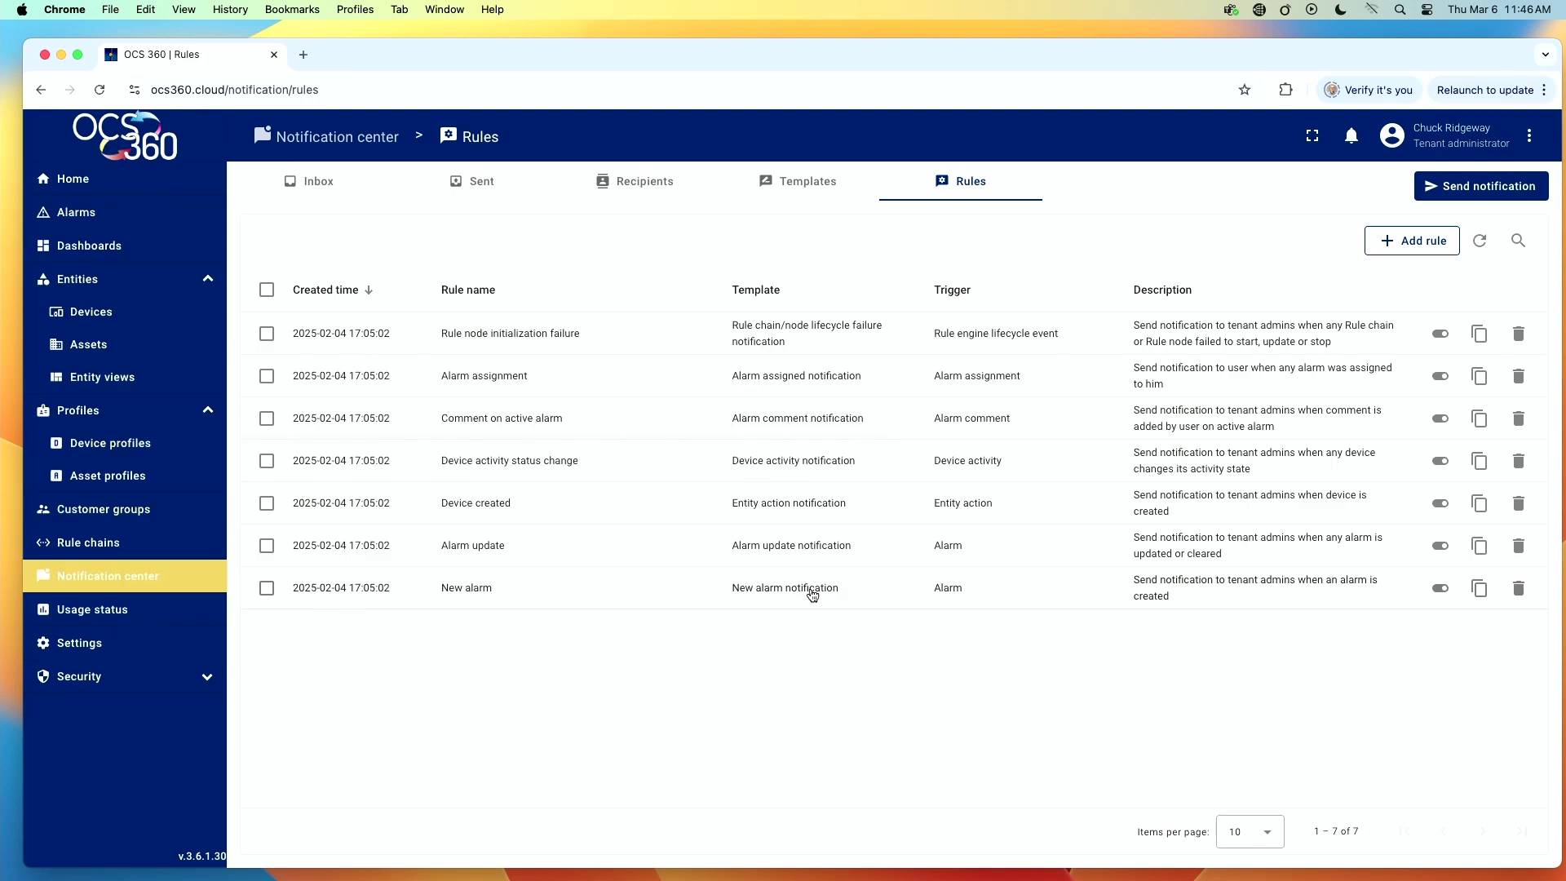
click(1479, 588)
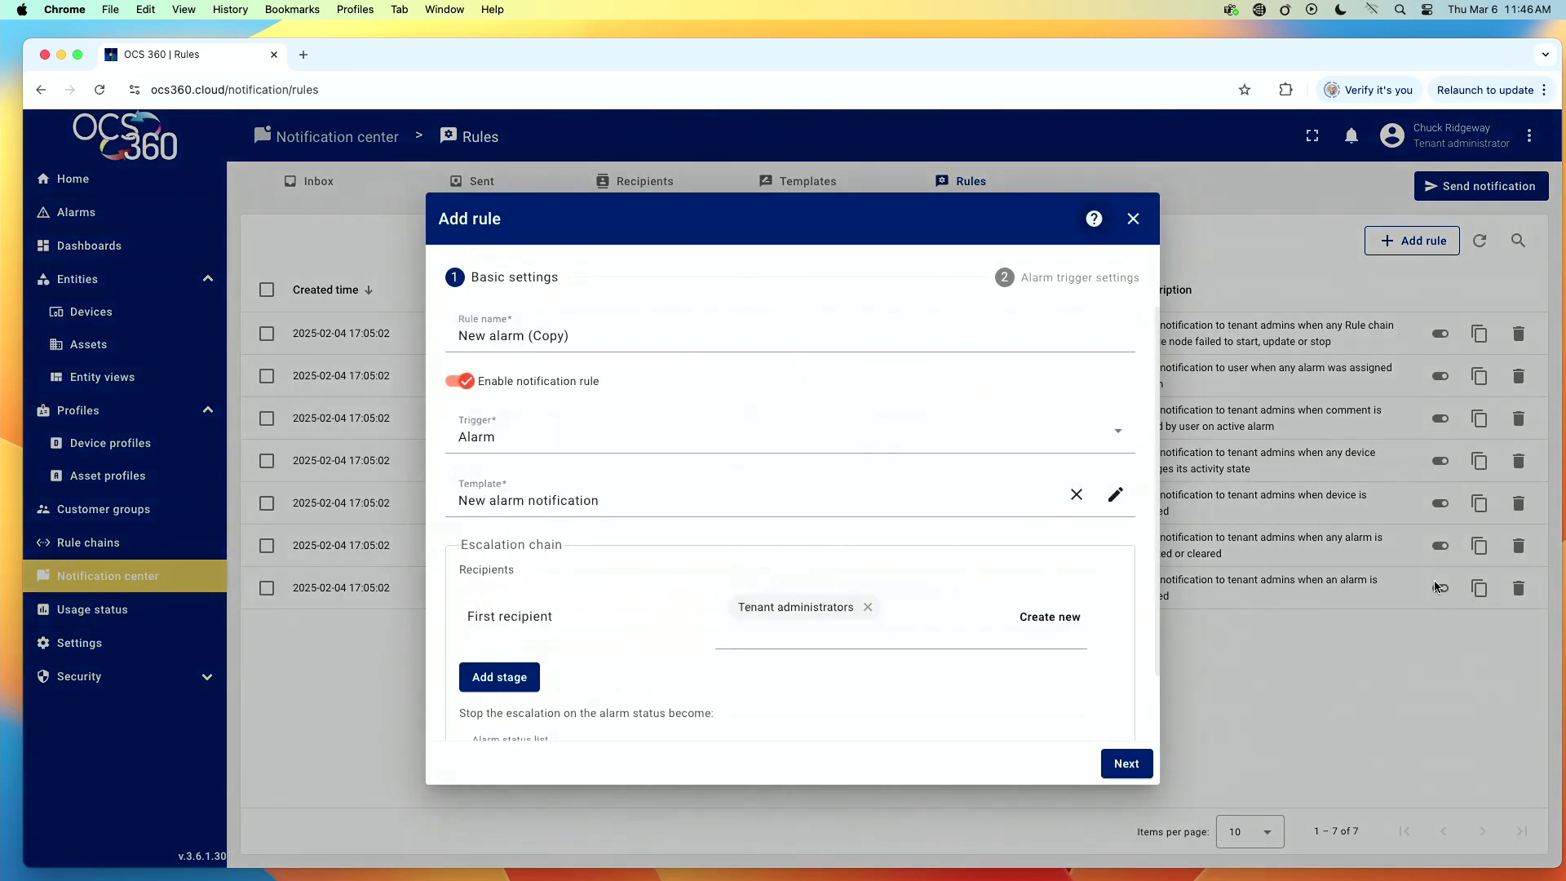
click(461, 335)
text(Indy Maint)
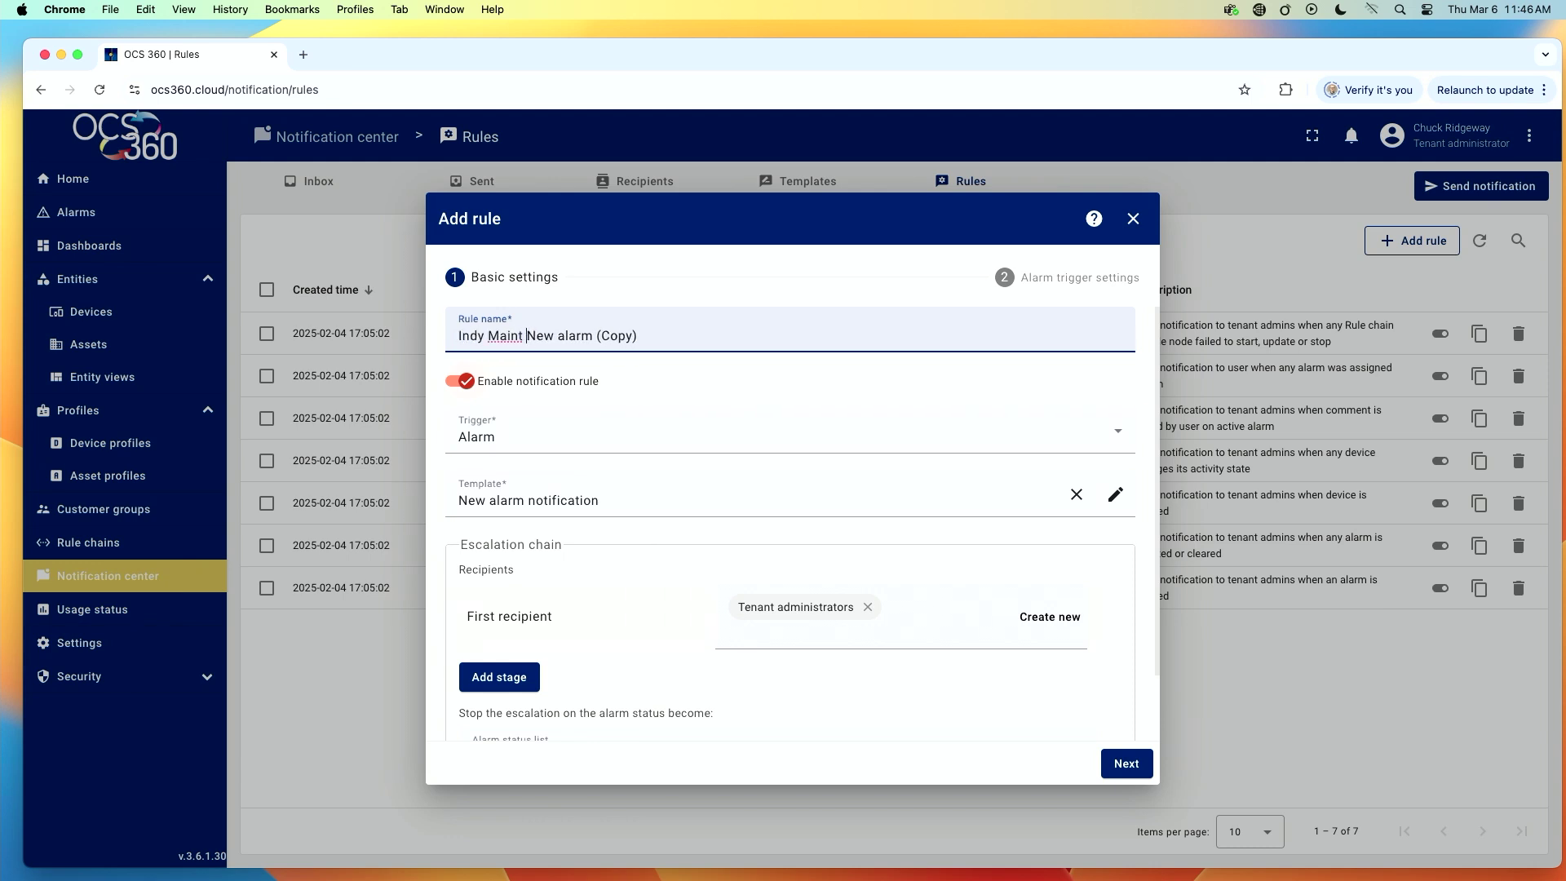
key(BackSpace)
key(BackSpace)
key(BackSpace)
key(BackSpace)
key(BackSpace)
key(BackSpace)
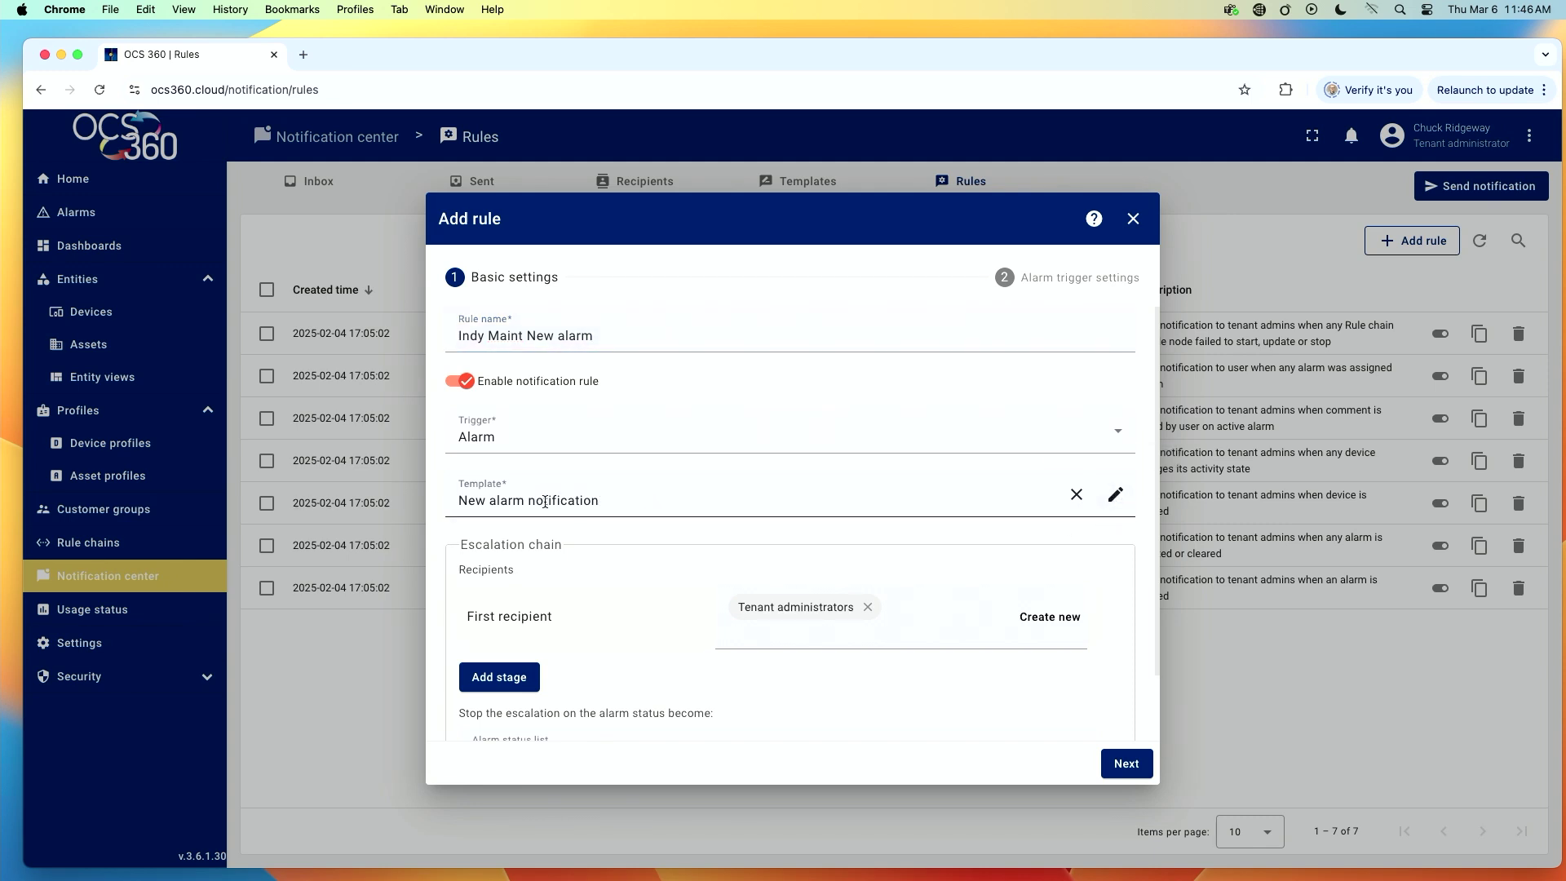
Step: Set the rule's template to Indy Maint New alarm notification and replace its first recipient with Indy Maint Recipients
click(1077, 495)
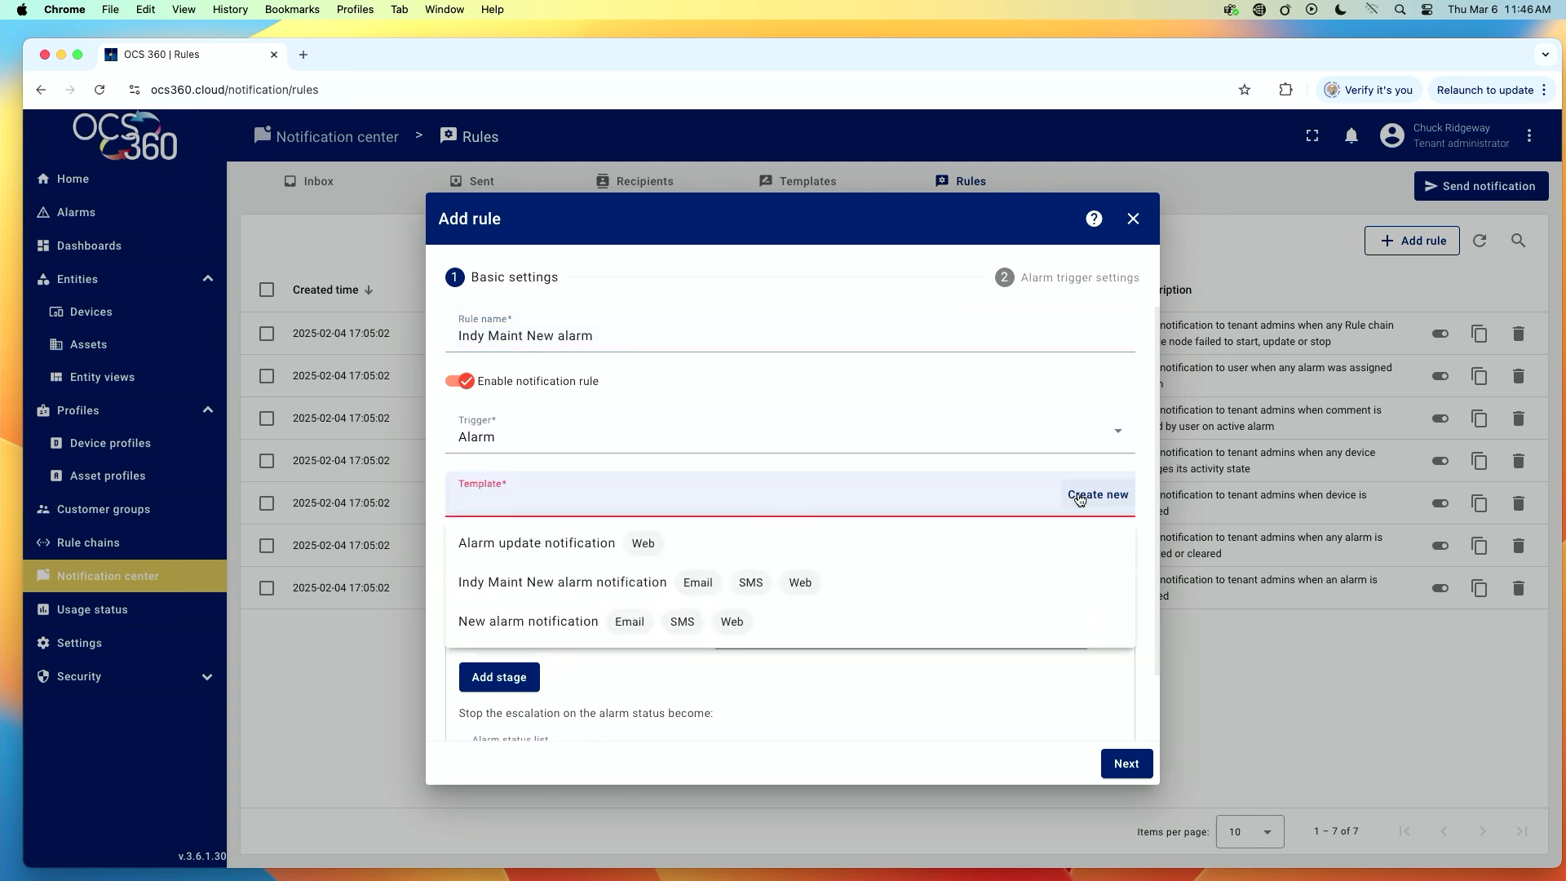
click(606, 587)
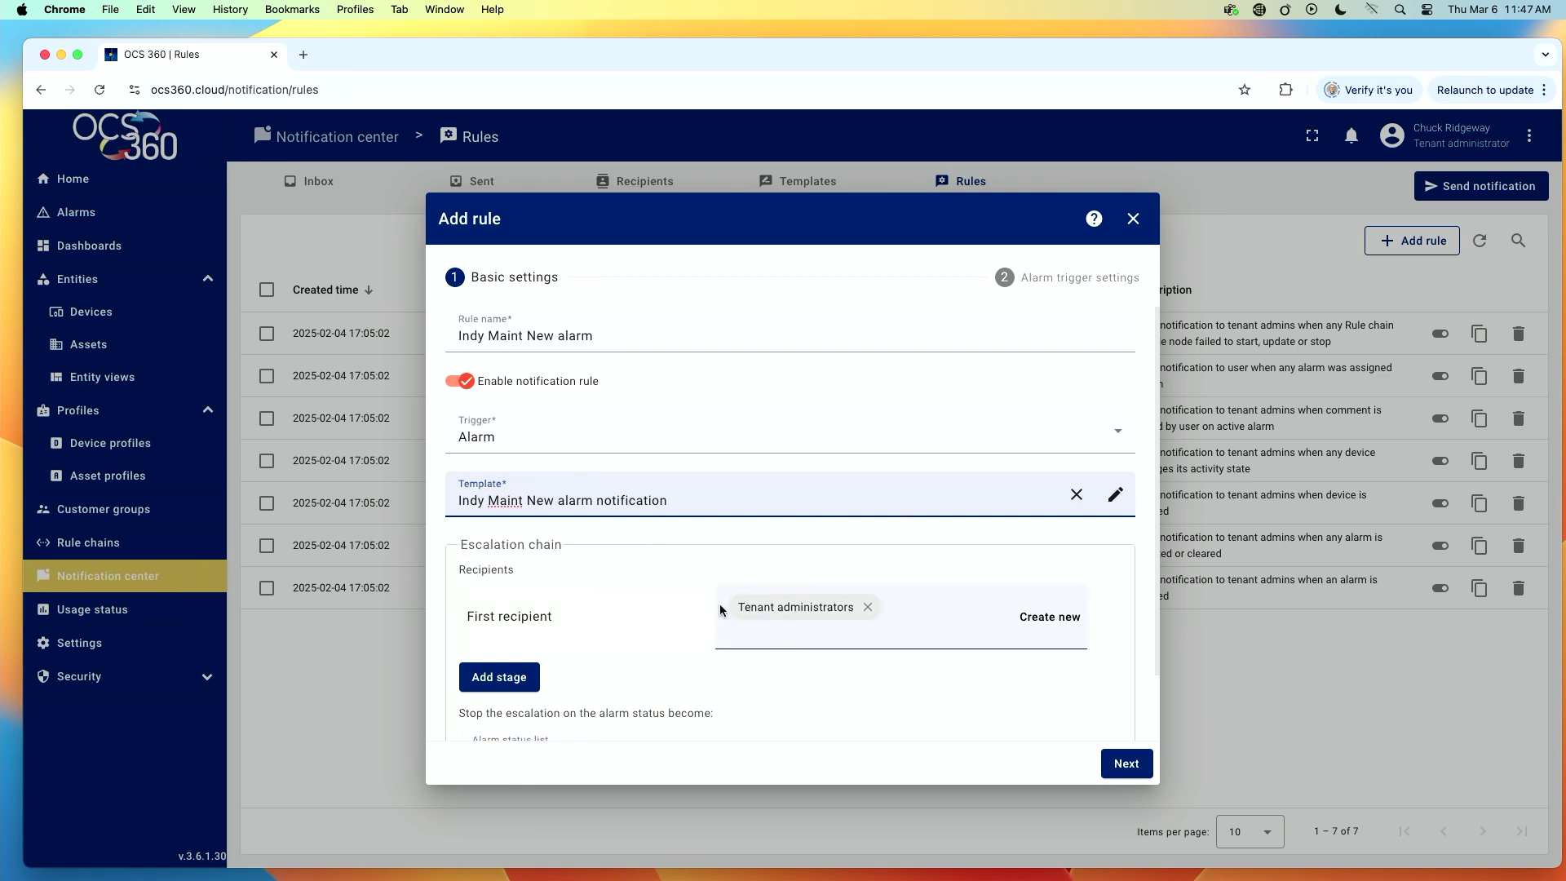
click(868, 607)
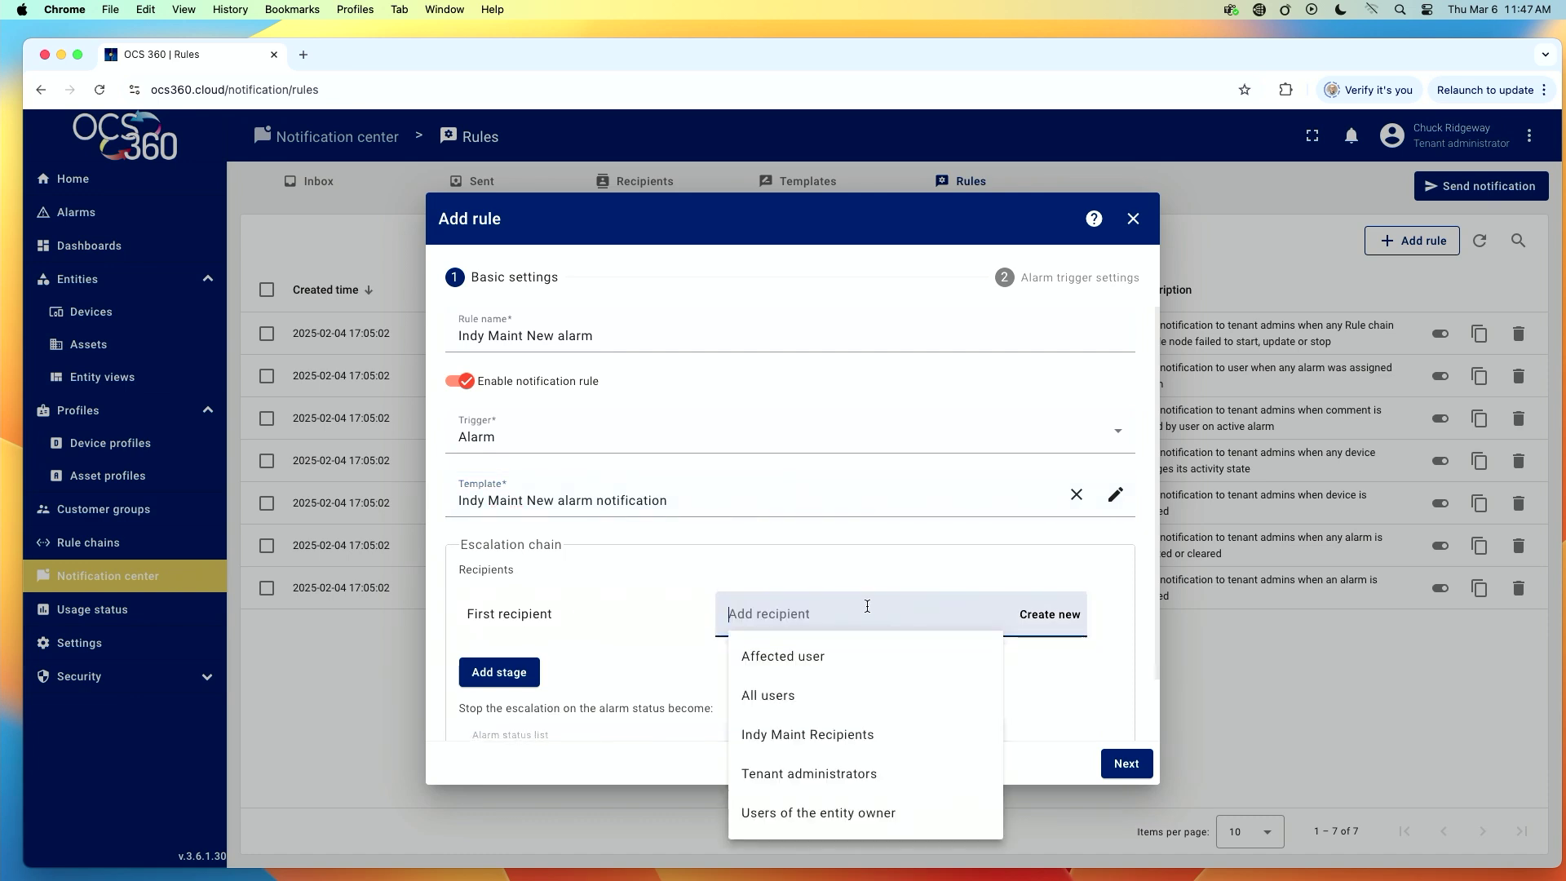
click(814, 736)
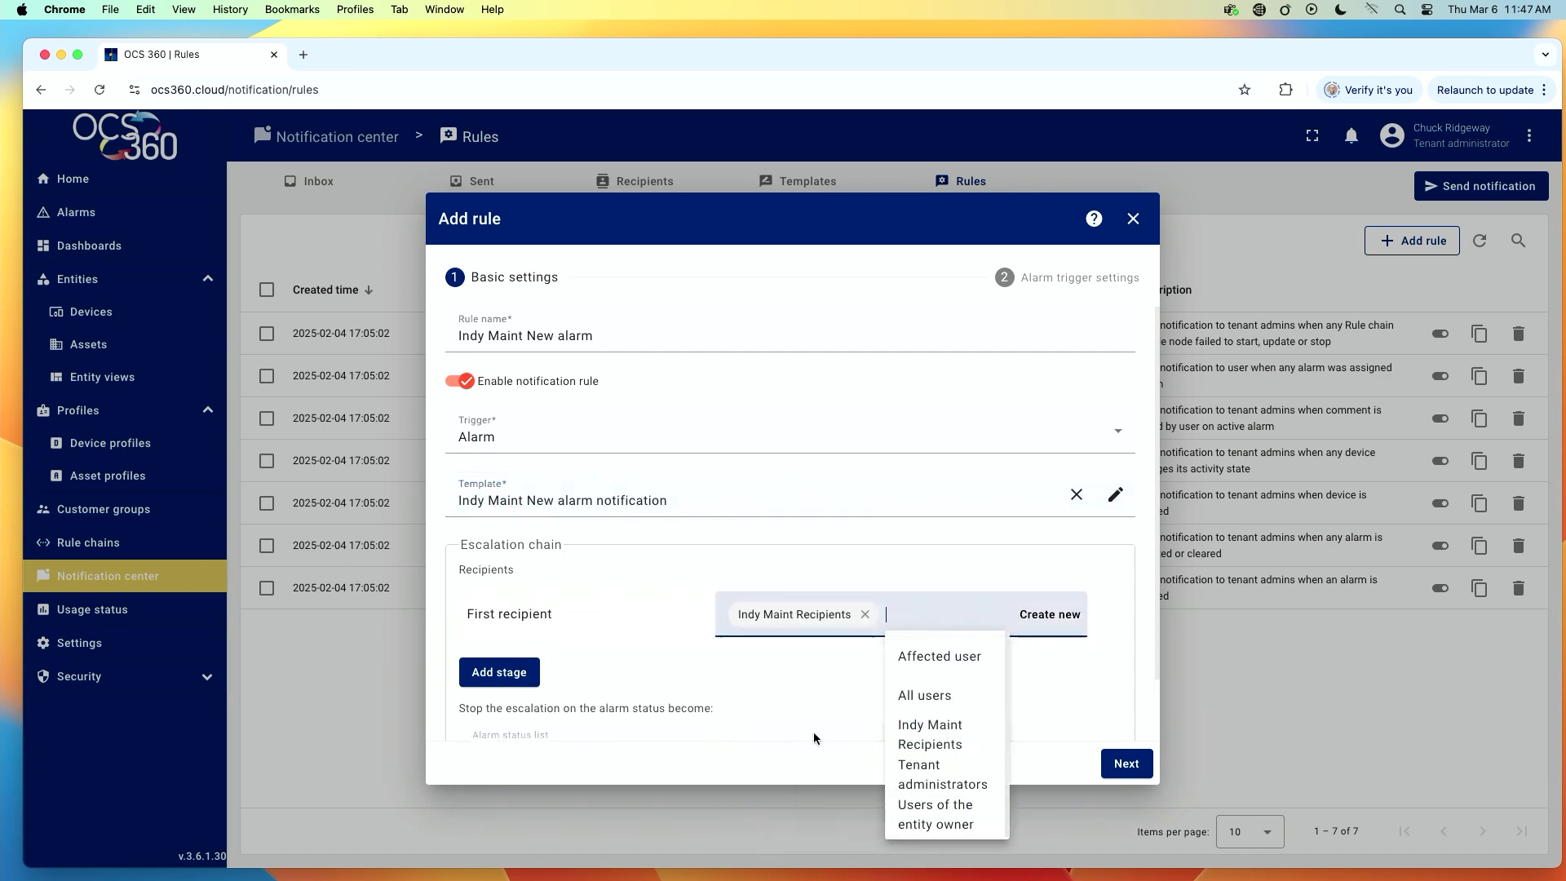
click(829, 667)
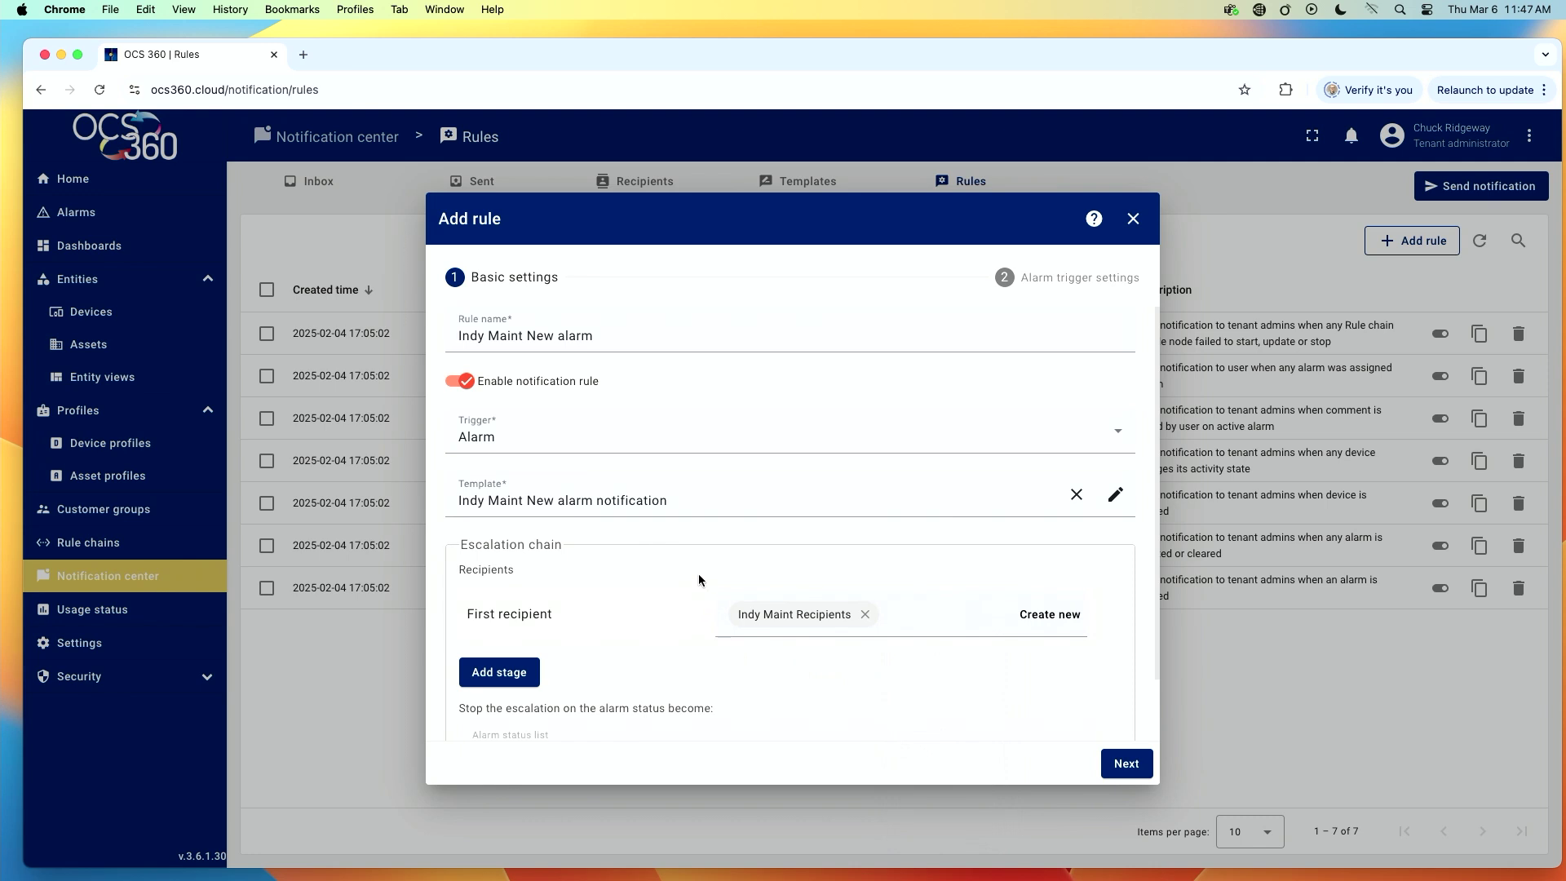
Step: Add an escalation stage that notifies Tenant administrators after 1 hour
scroll(698, 576, down, 2)
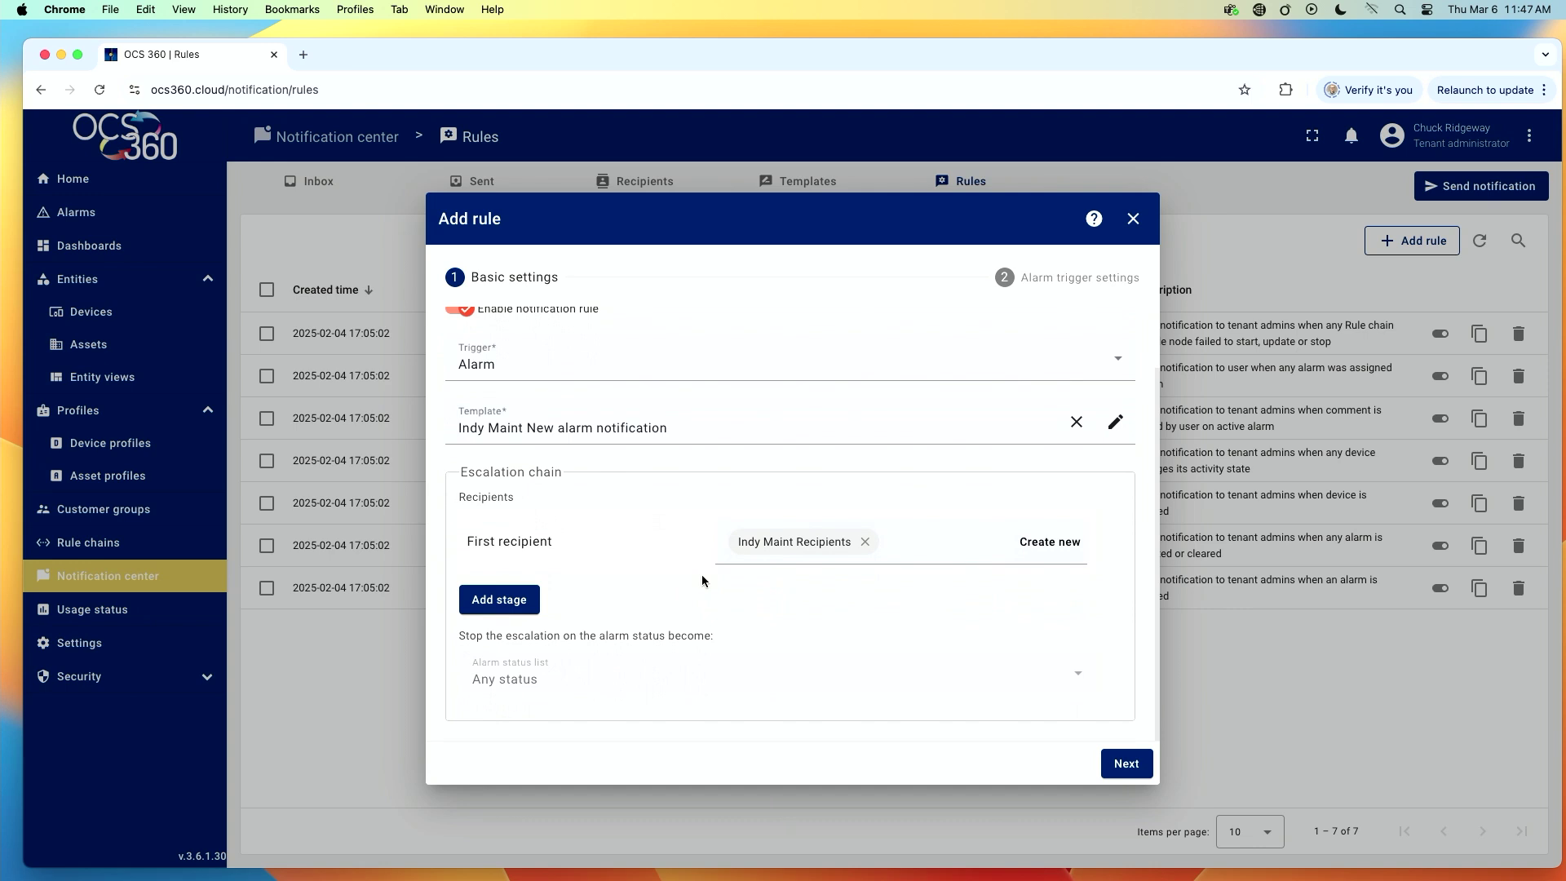
click(524, 607)
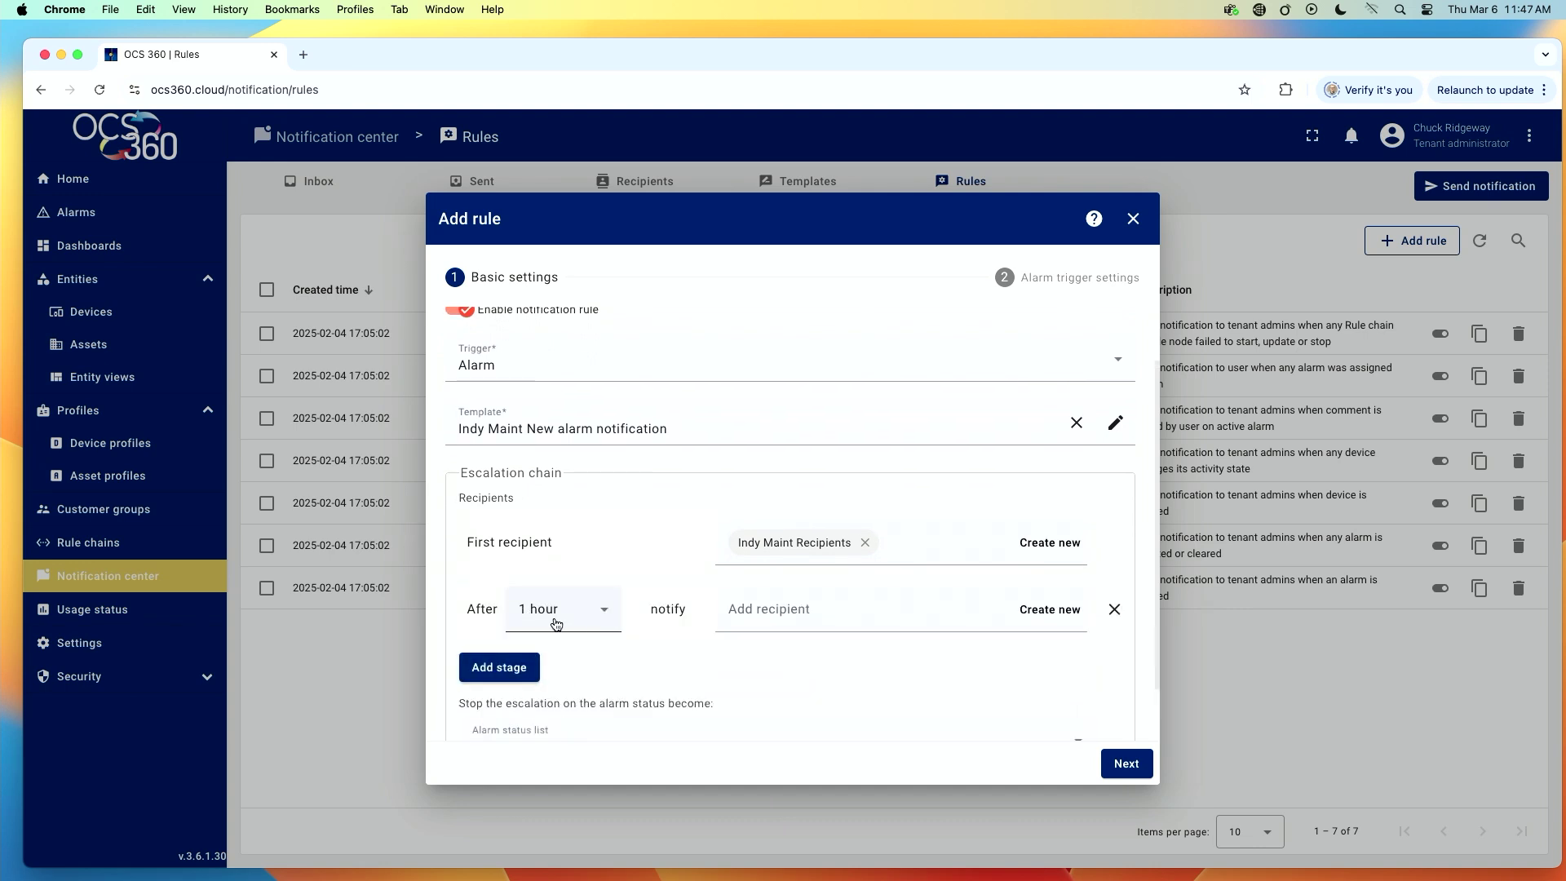
click(761, 615)
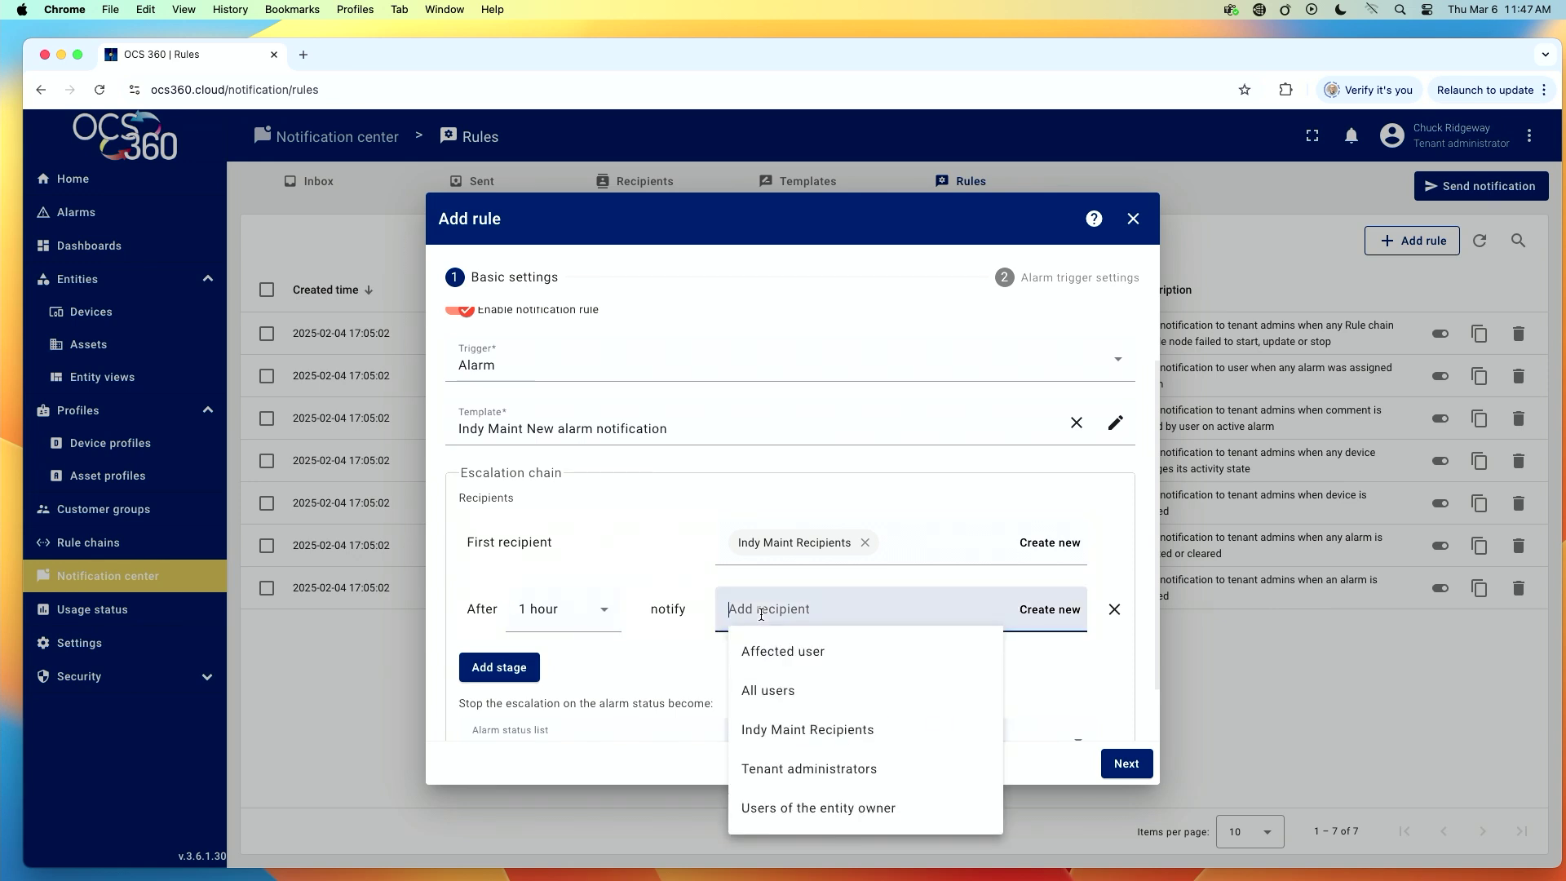
click(780, 772)
click(1026, 694)
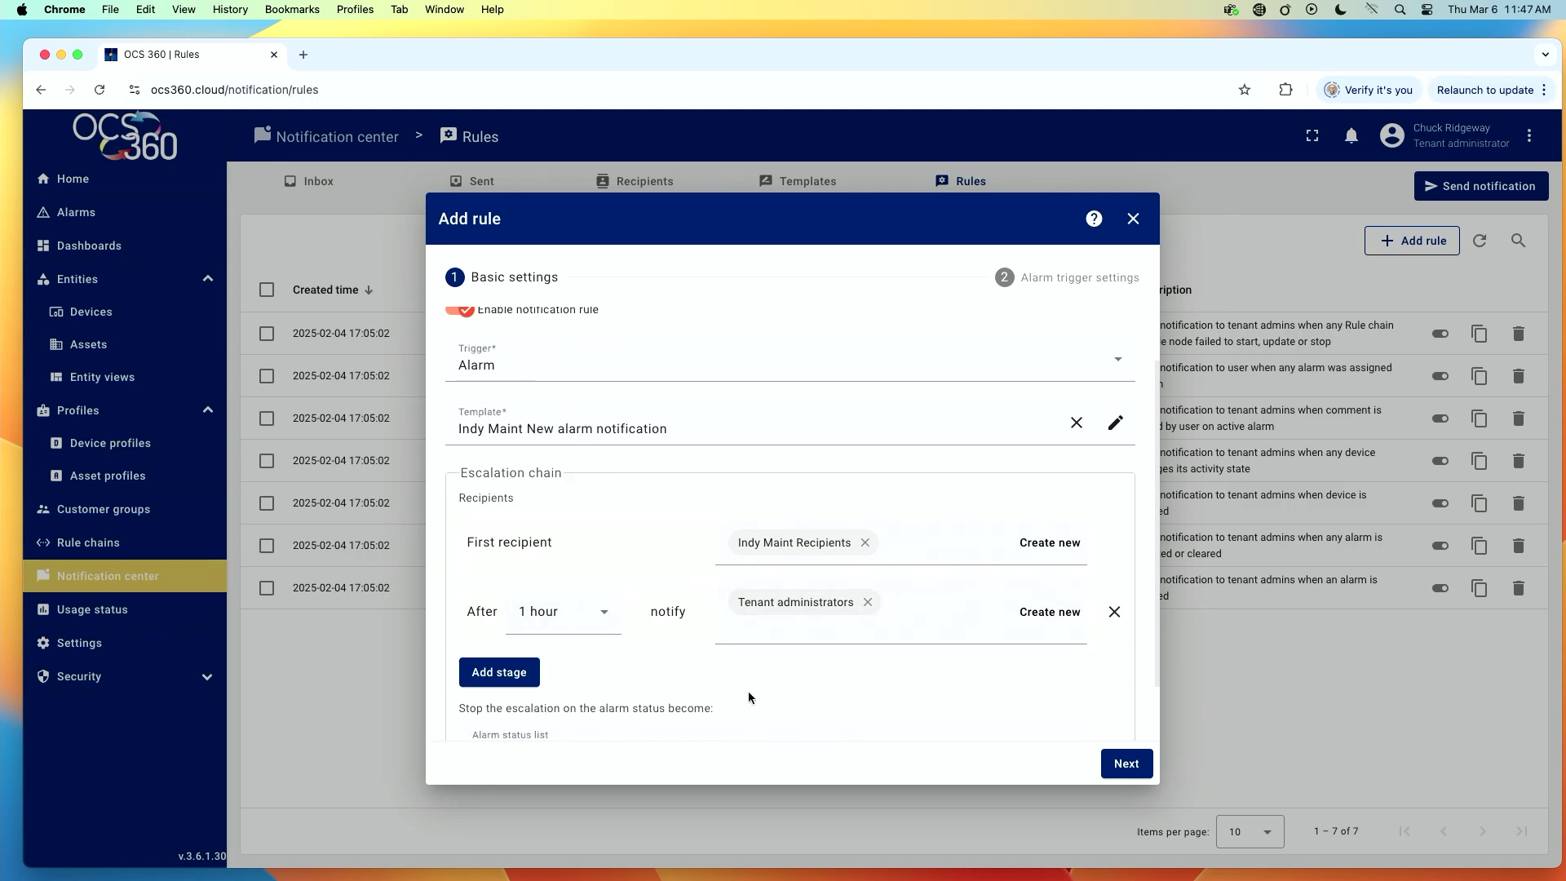
Step: Set the escalation to stop when the alarm status becomes Acknowledged
scroll(747, 693, down, 2)
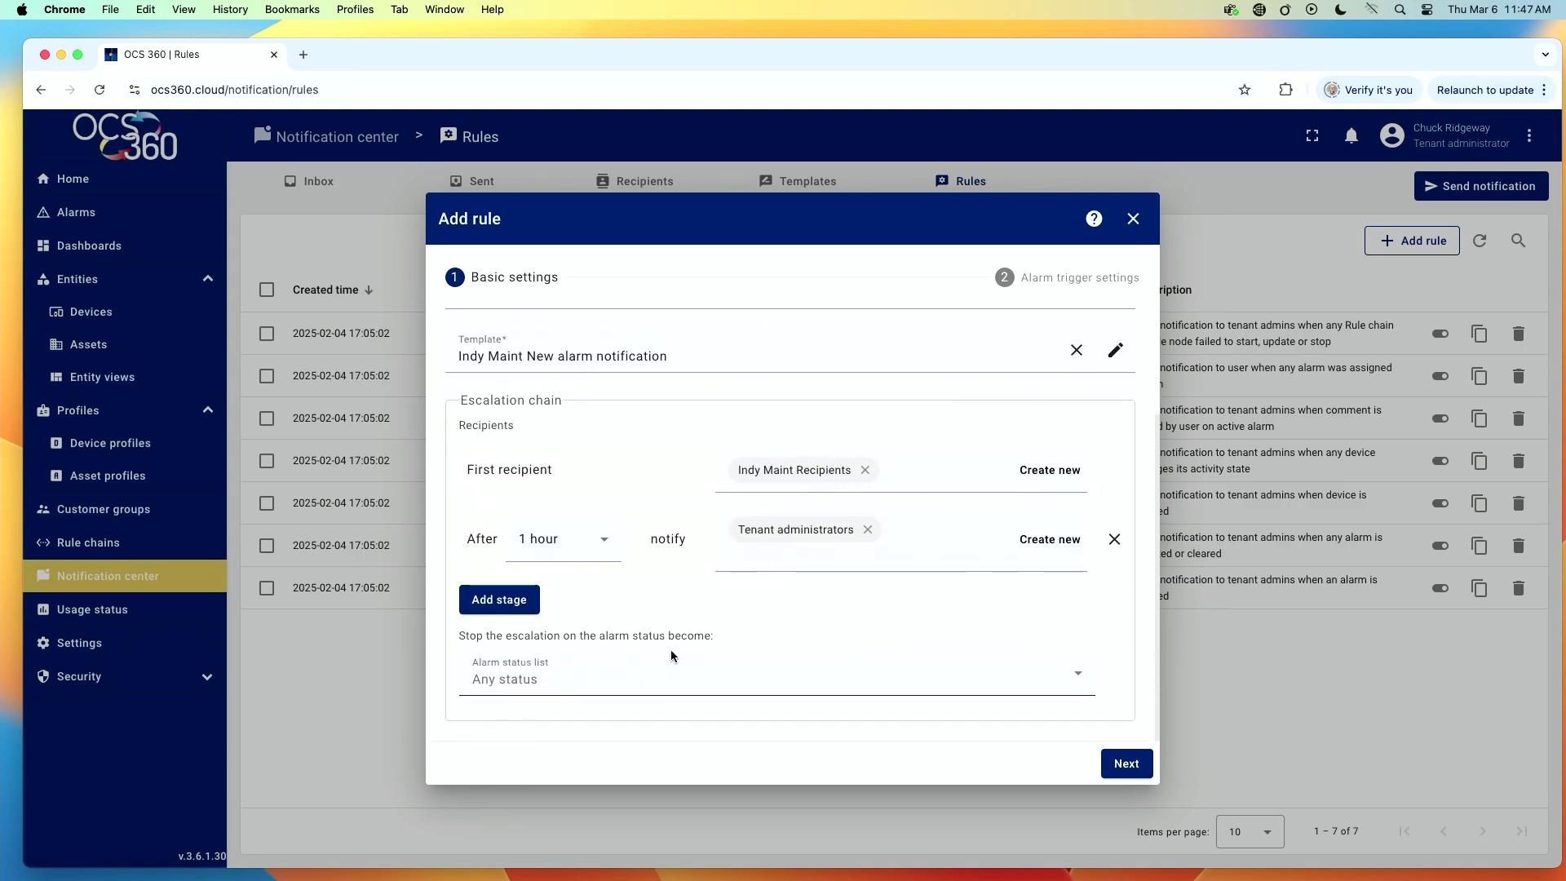
click(1075, 677)
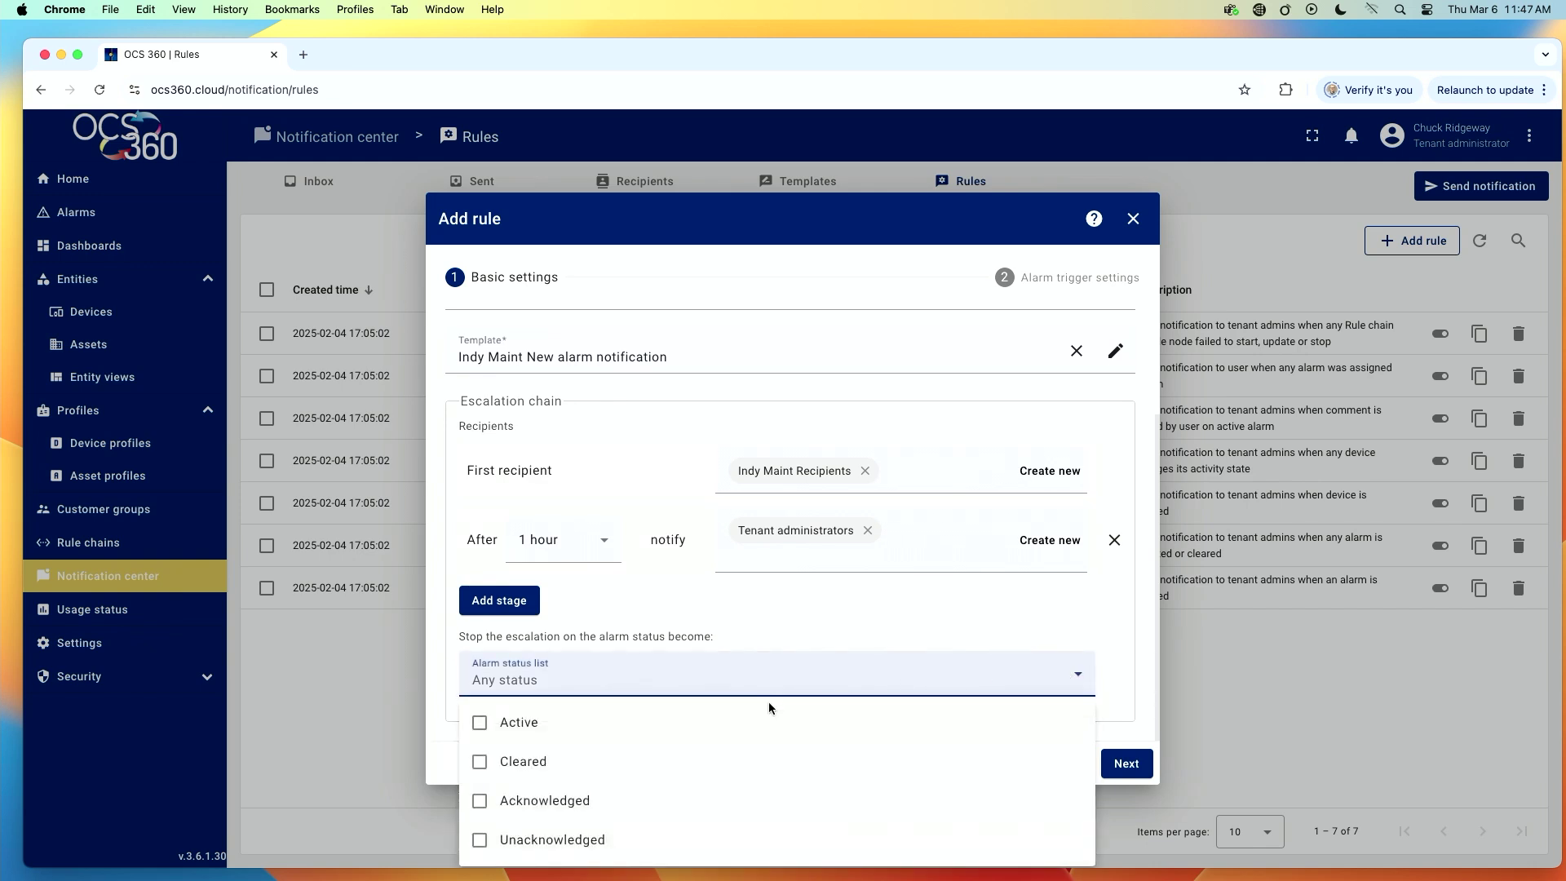
click(482, 801)
click(686, 675)
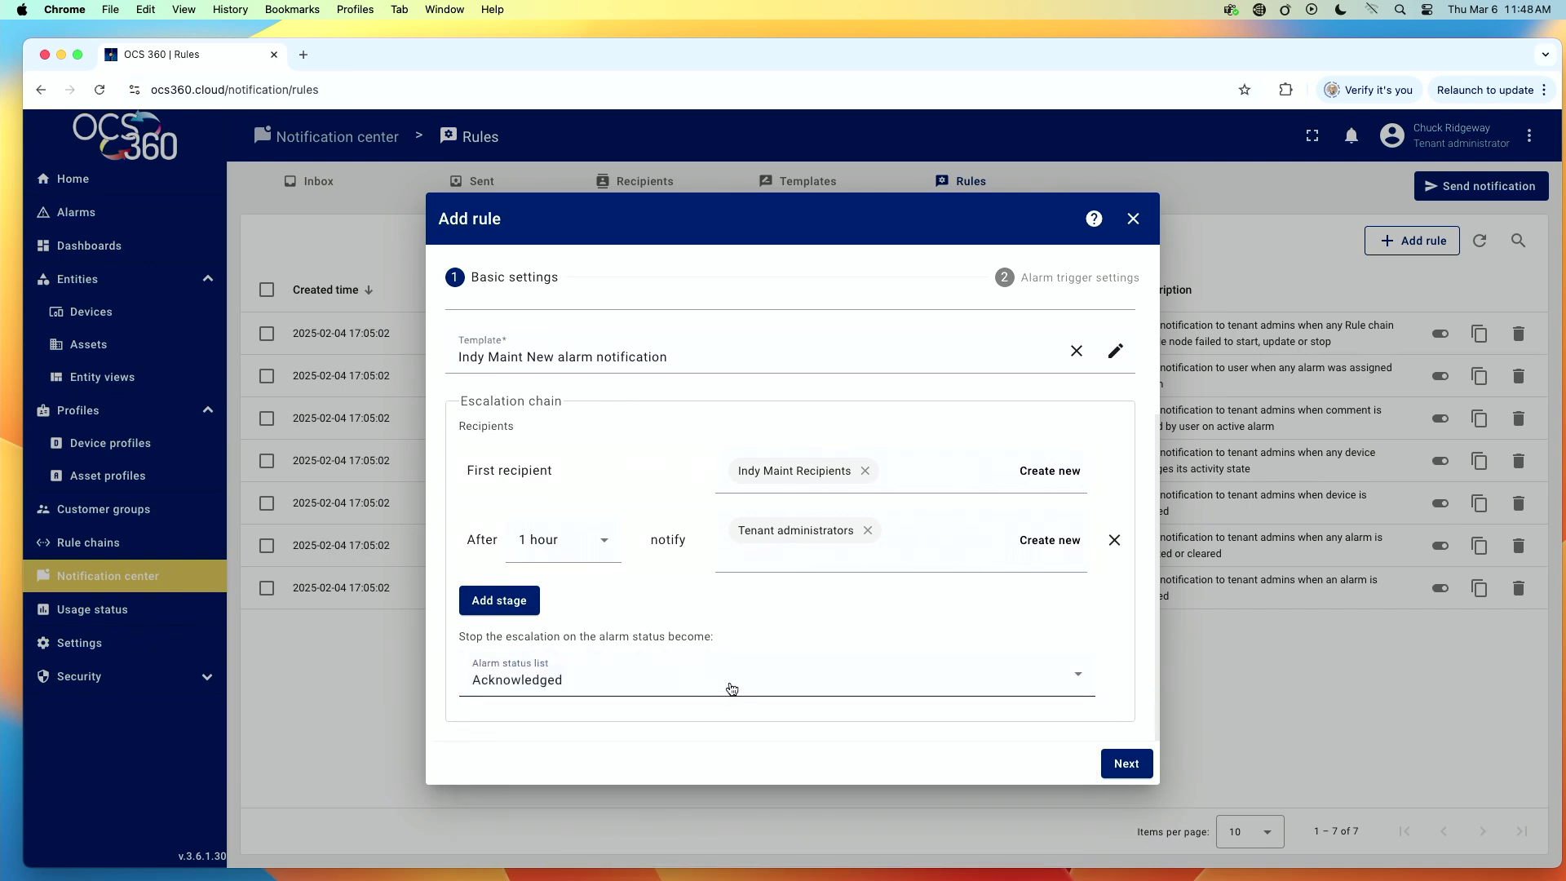
Step: Review the rule's basic settings, escalation chain and available trigger types
scroll(702, 561, up, 3)
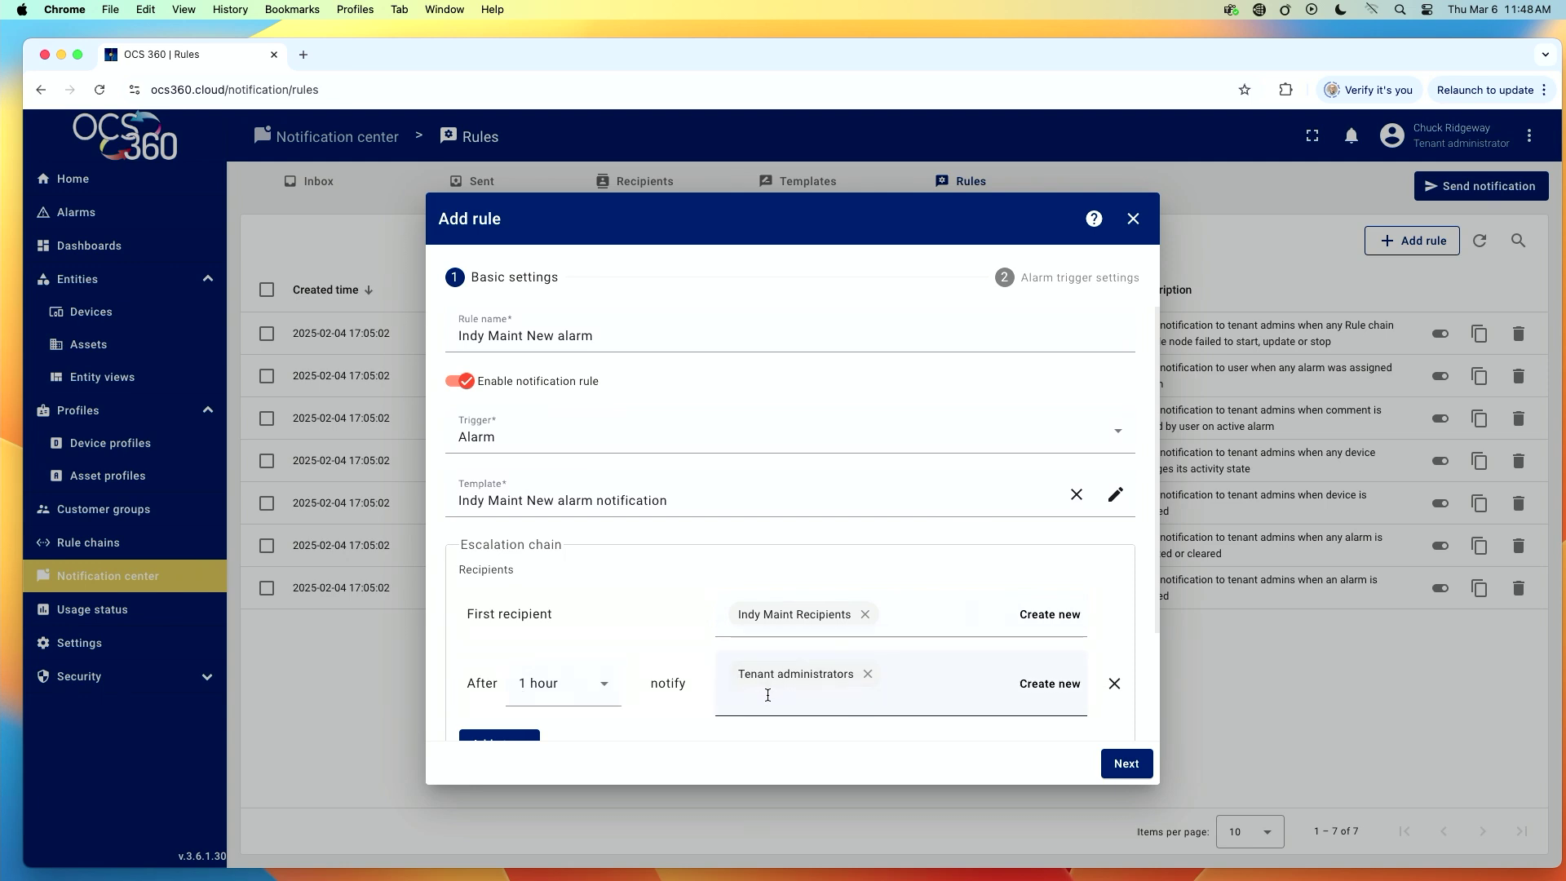
scroll(934, 690, down, 2)
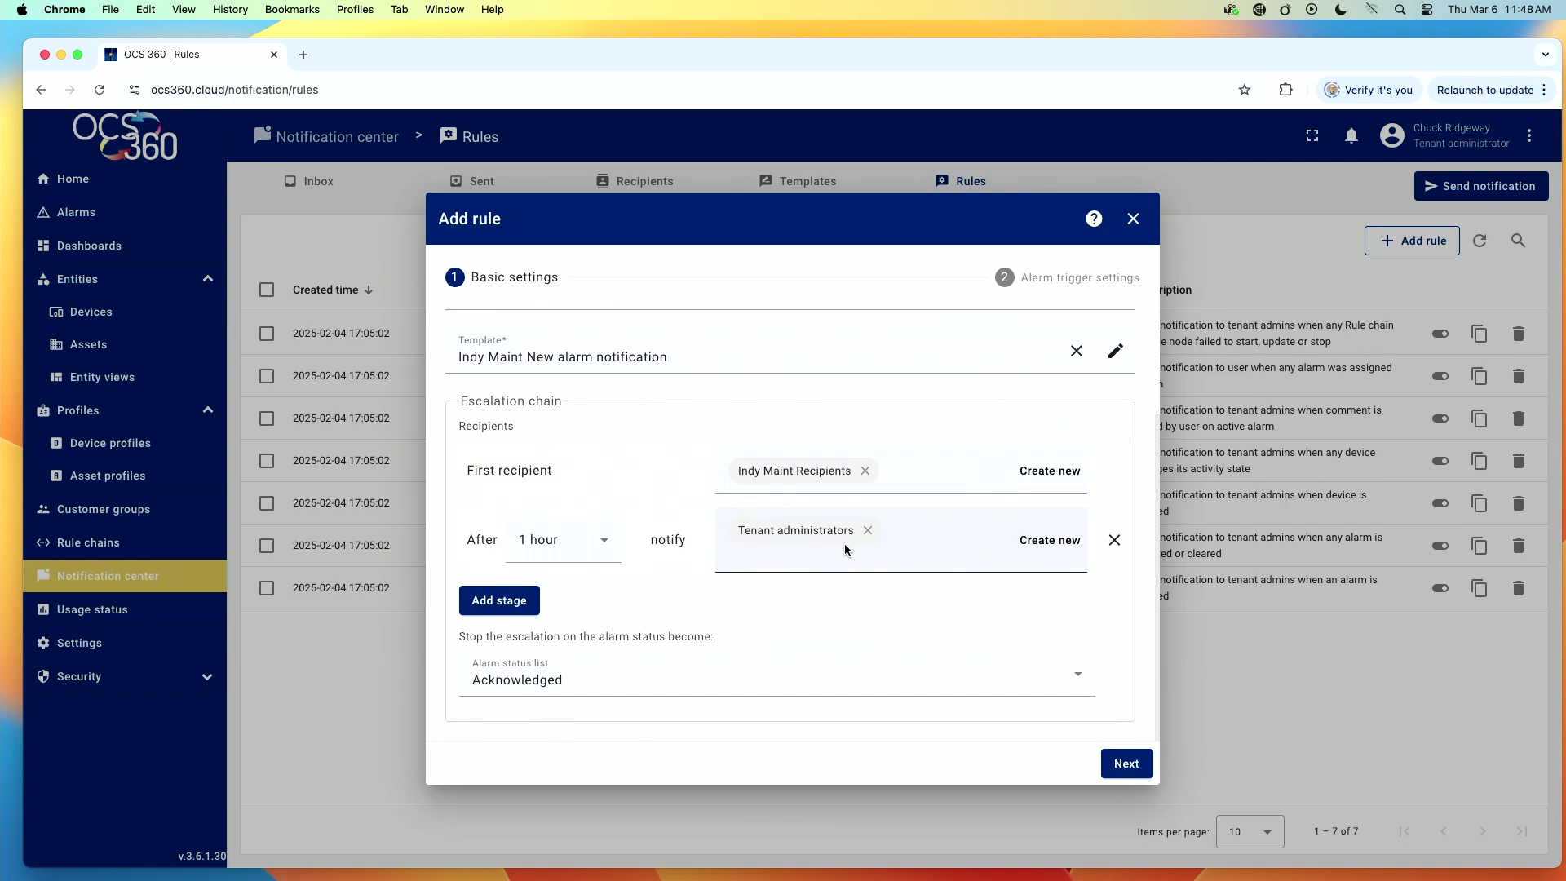
scroll(701, 647, up, 2)
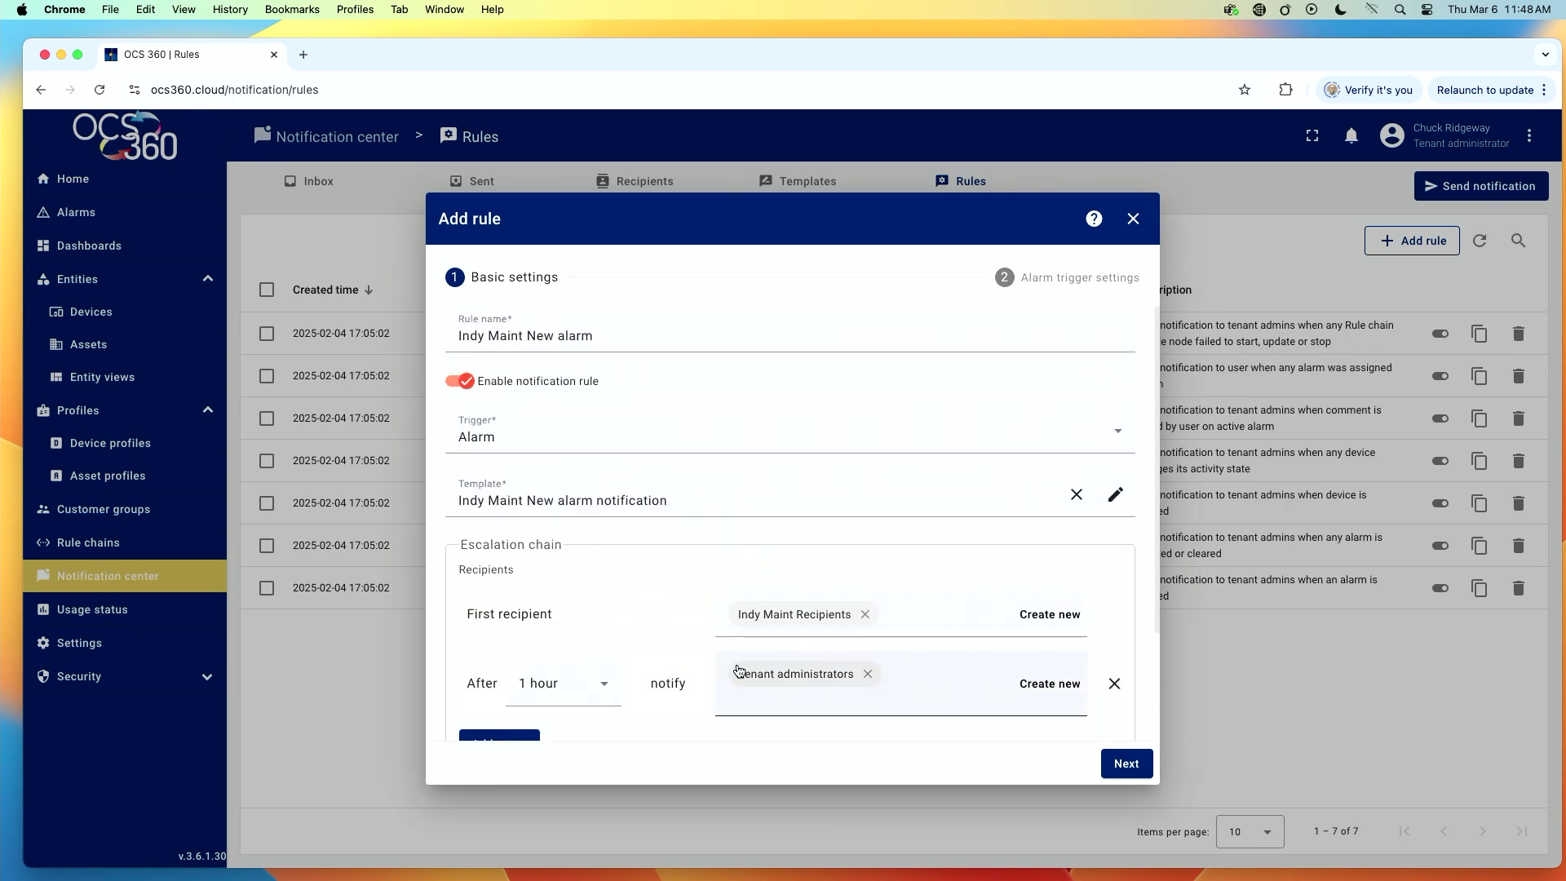
click(474, 442)
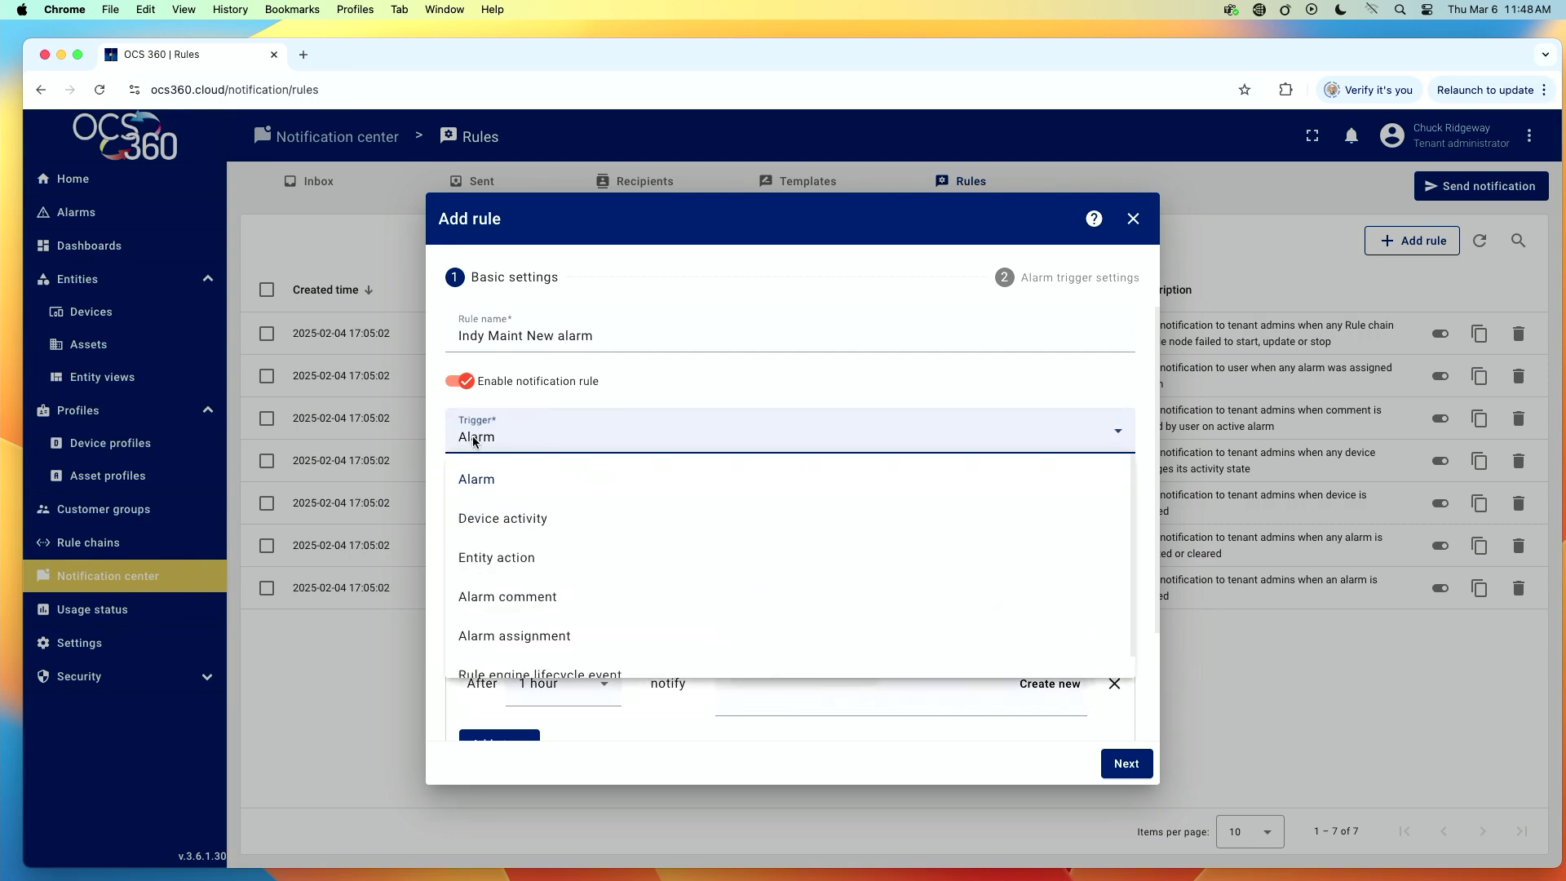
click(473, 441)
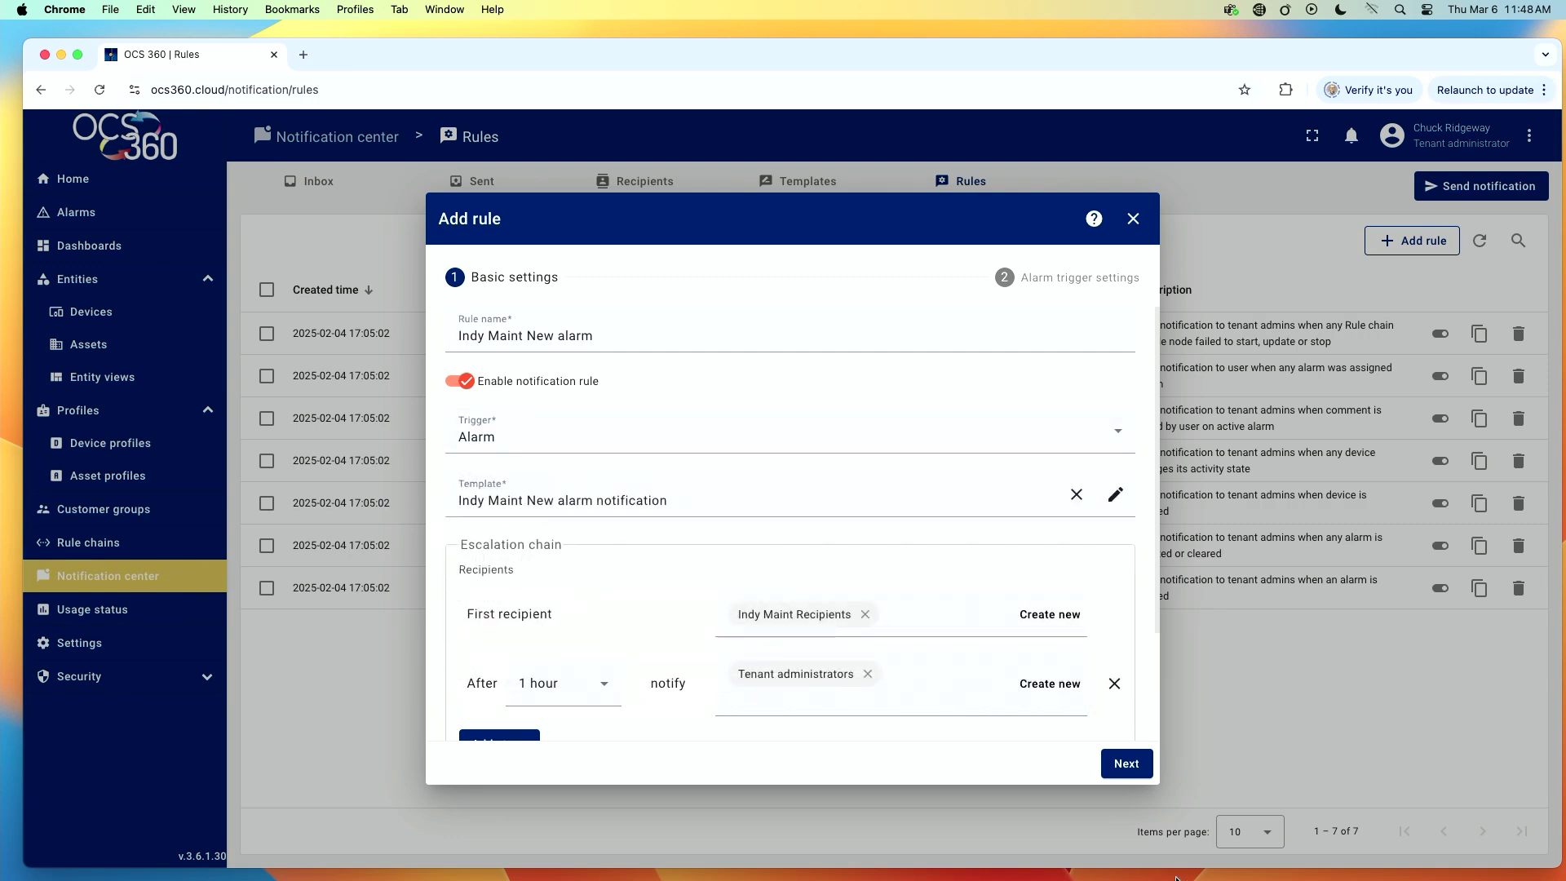
Step: Continue to the alarm trigger settings and filter the rule by the alarm type "Pressure has reached a High Level"
click(1126, 763)
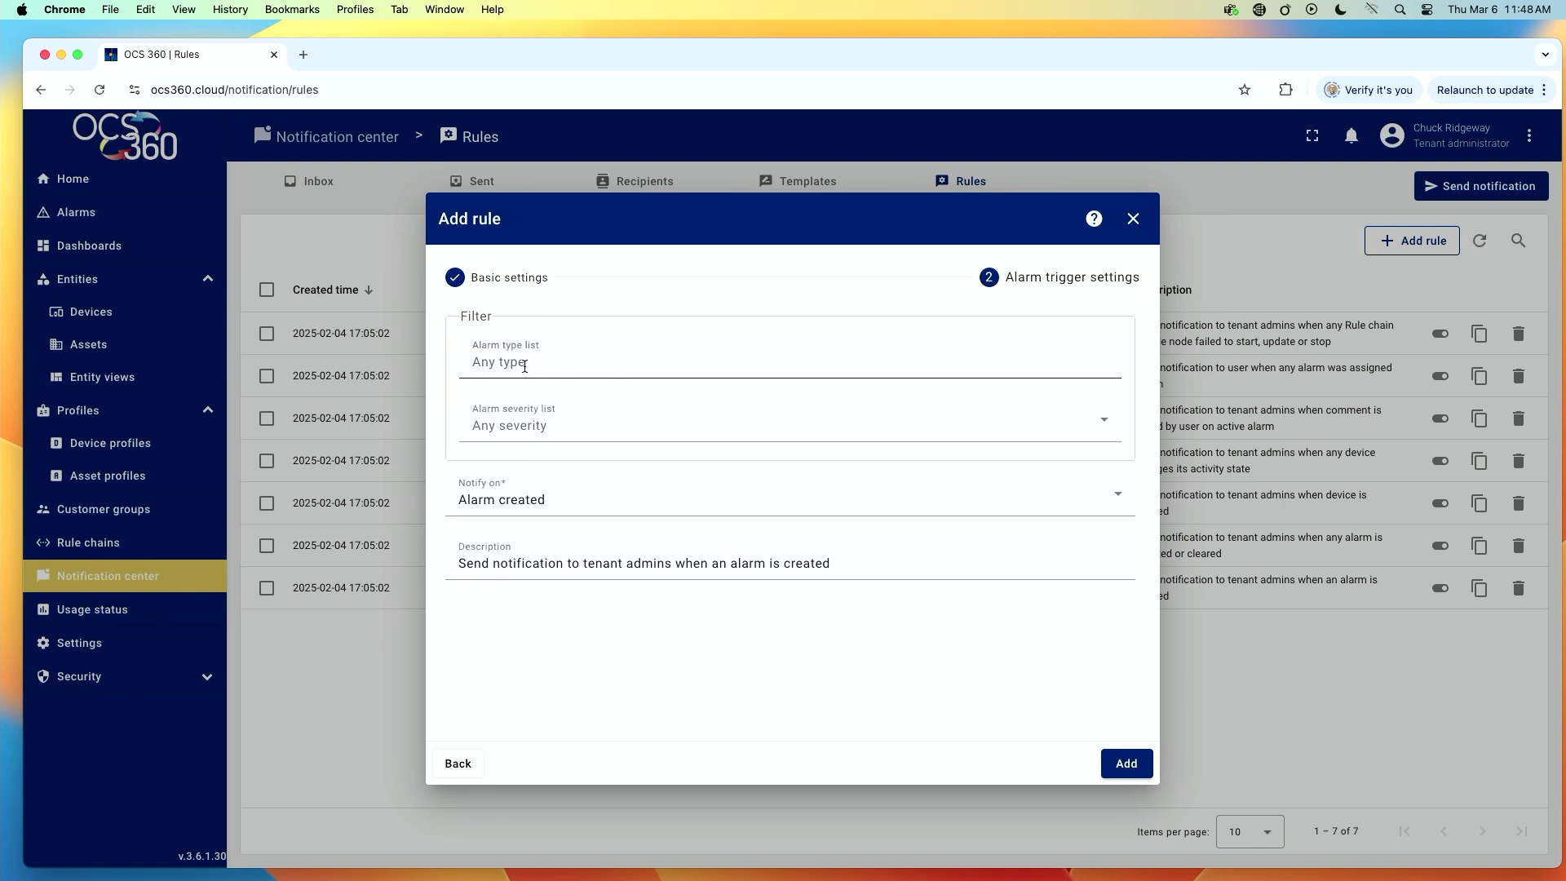
click(522, 362)
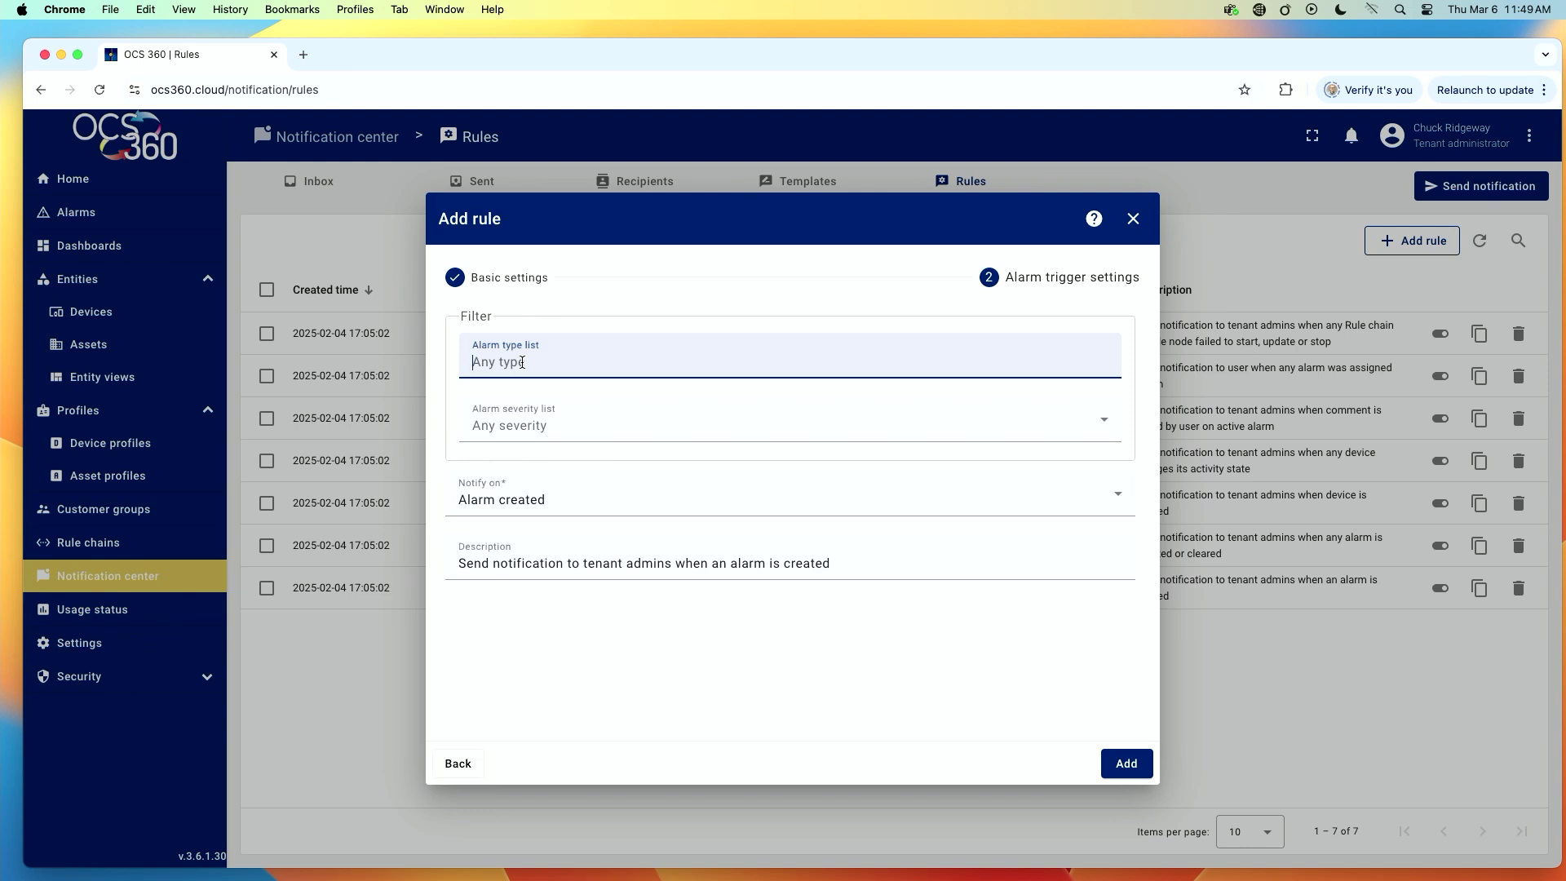
text(Pressure has reached a High Level)
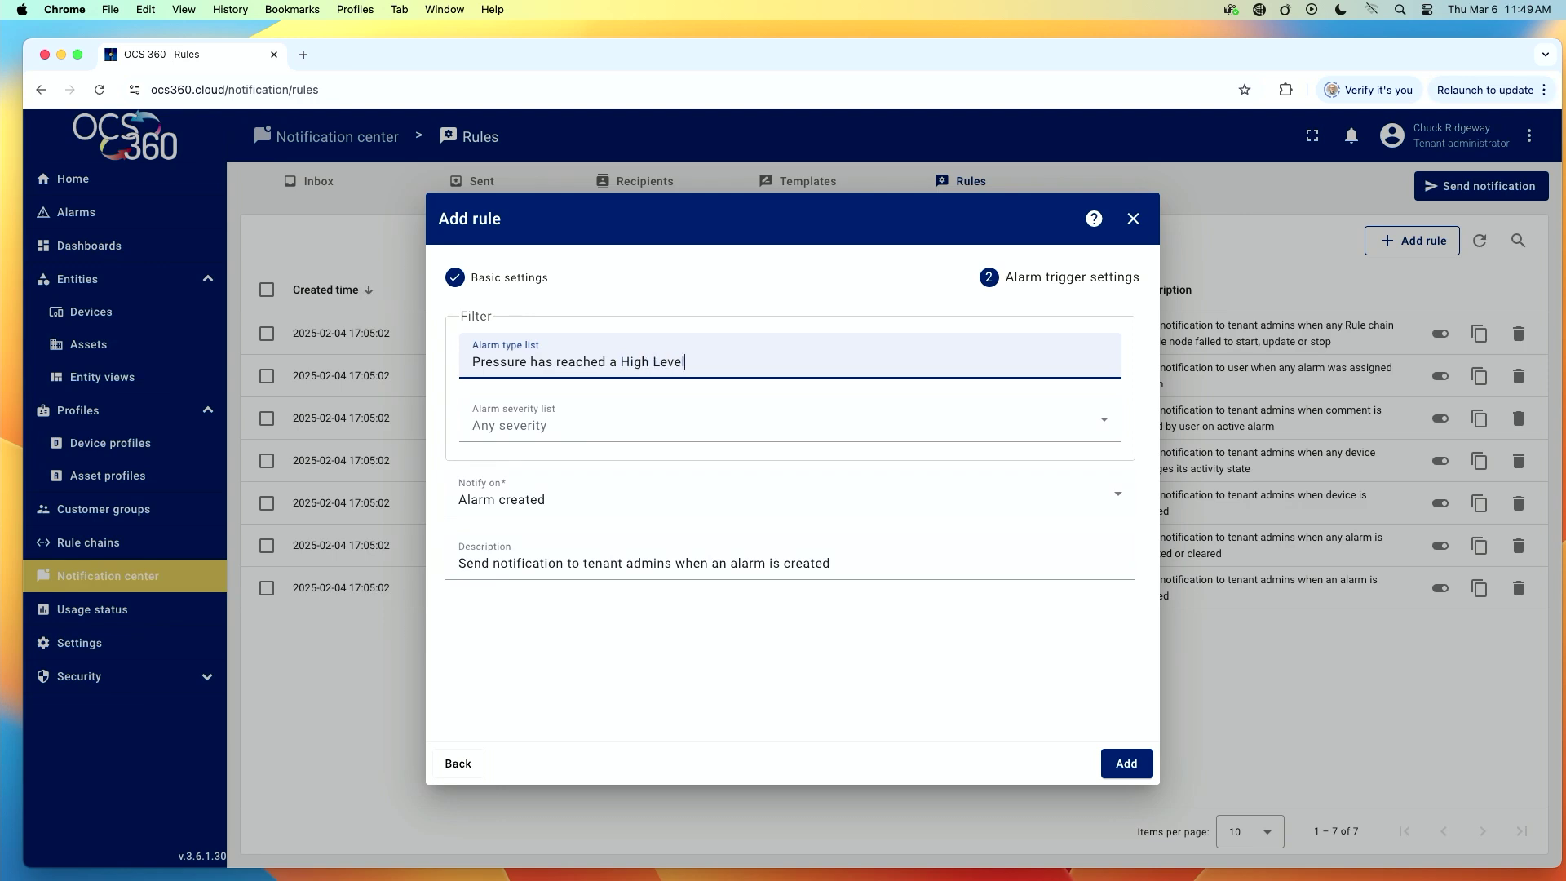
Step: Include the severities Critical, Major, Minor, Warning and Indeterminate in the rule's alarm filter
click(599, 425)
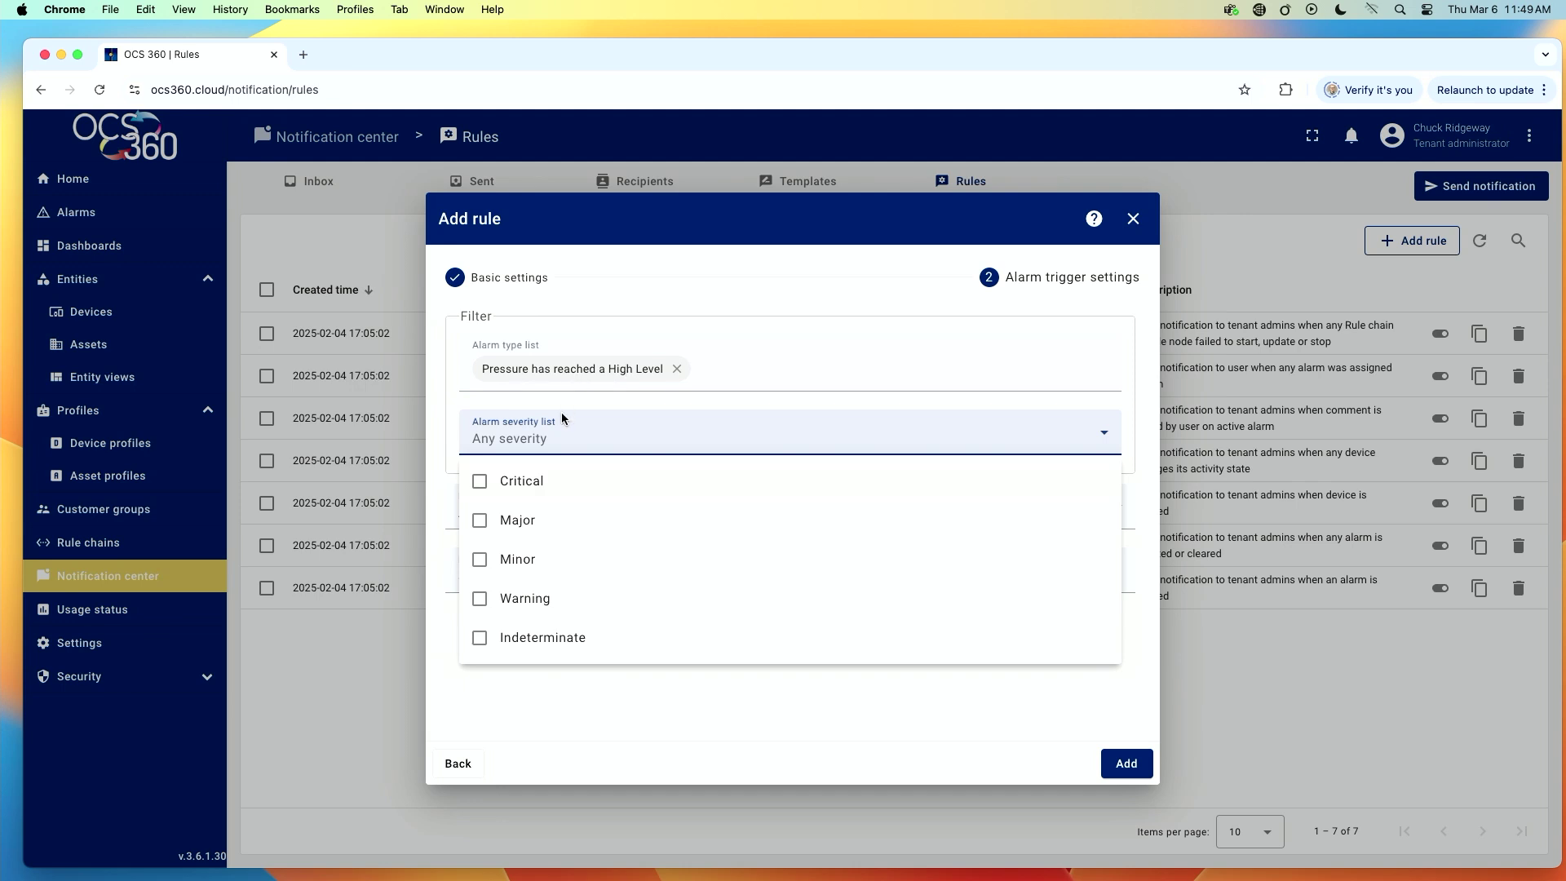
click(479, 481)
click(479, 521)
click(480, 559)
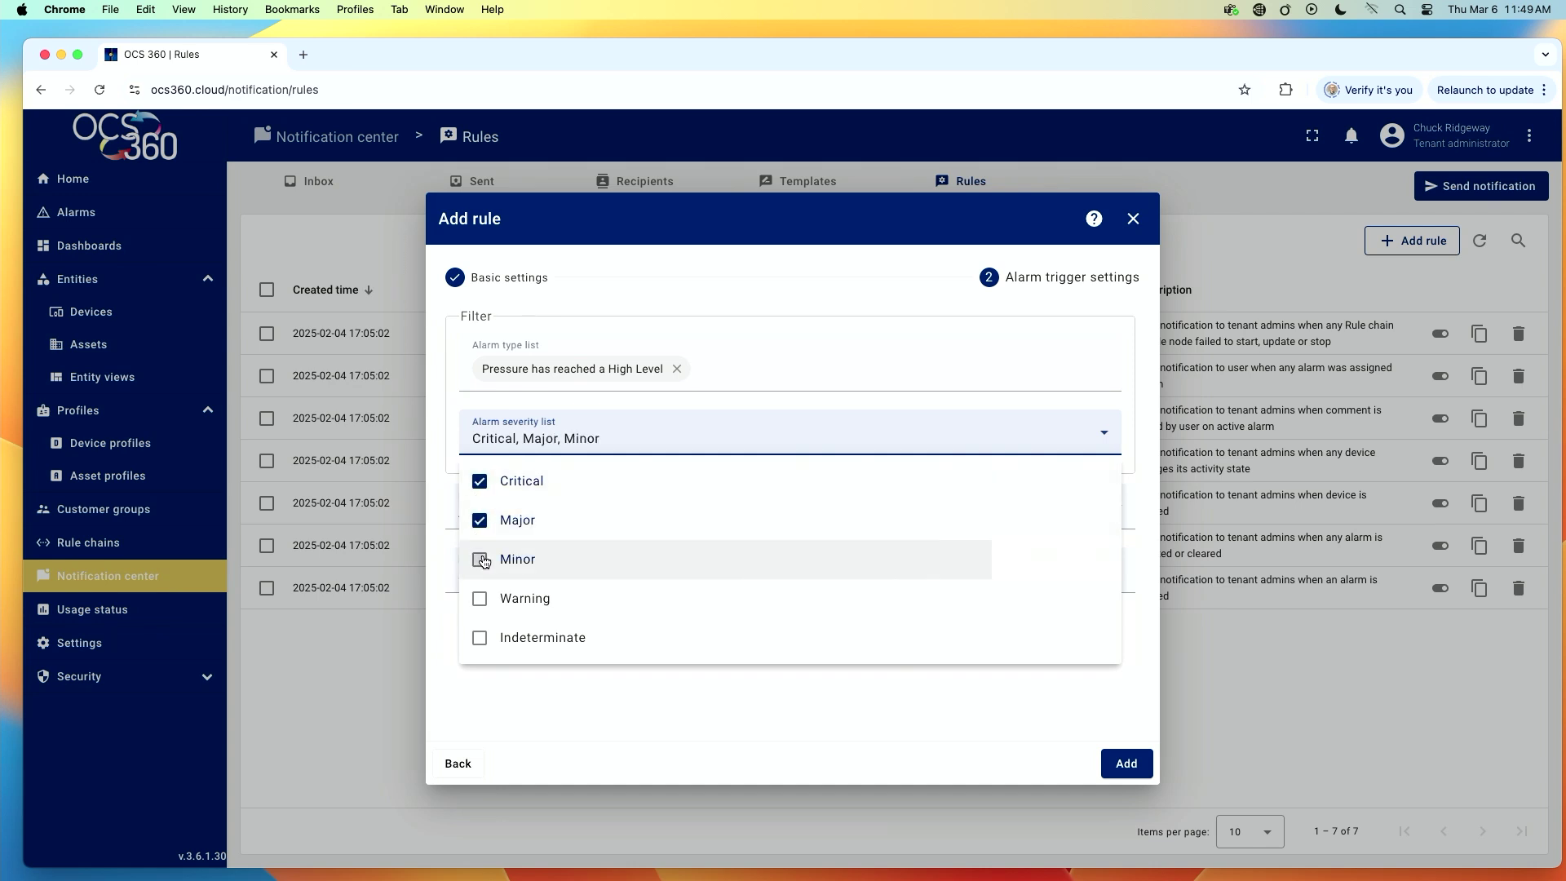
click(480, 599)
click(480, 638)
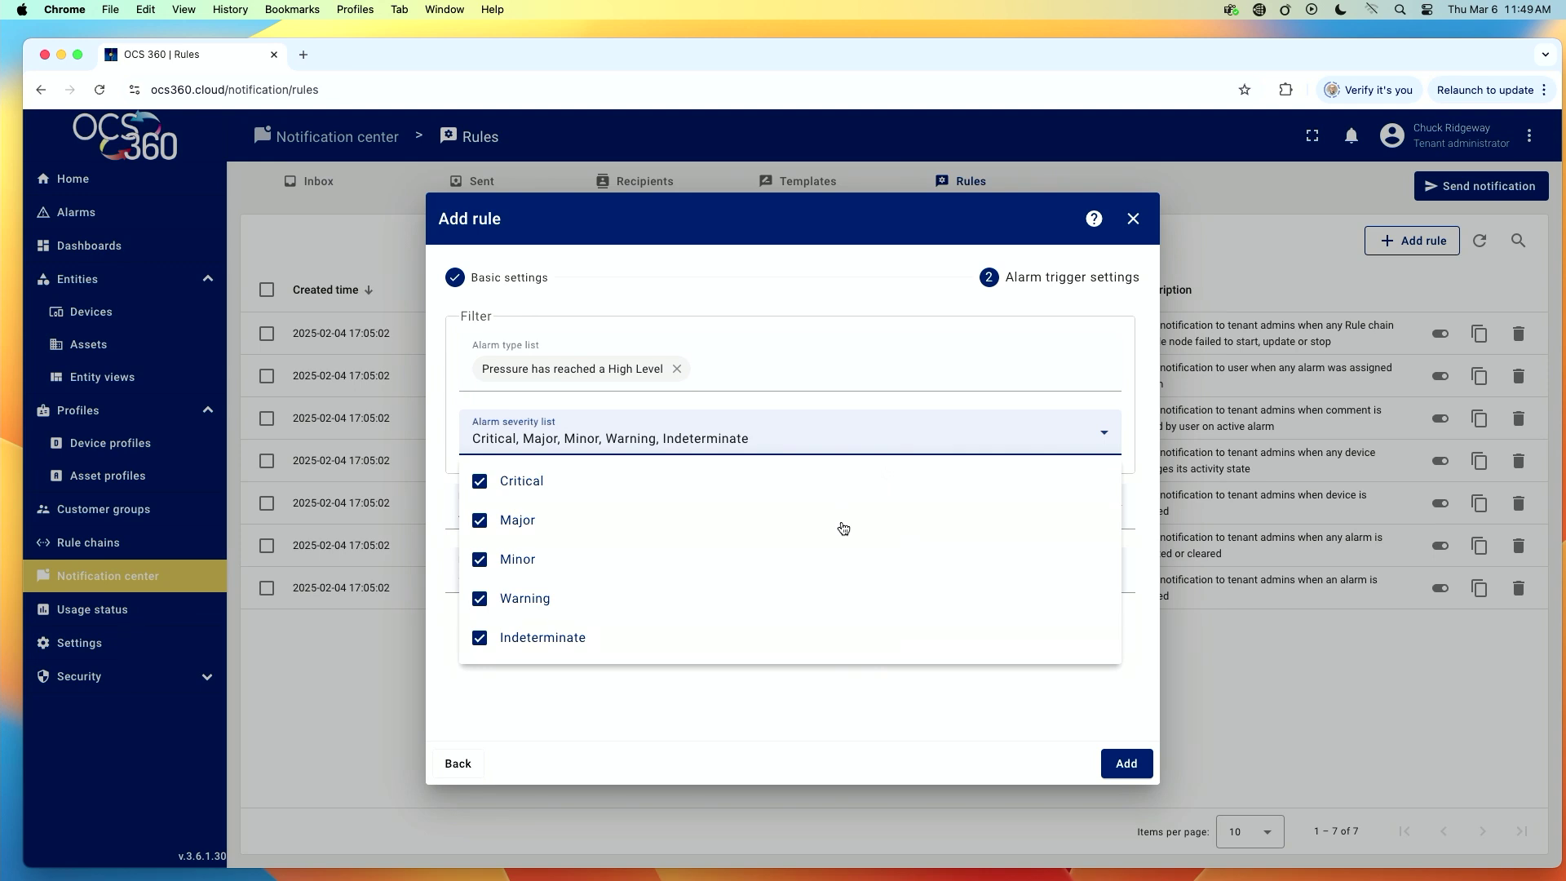
click(1132, 655)
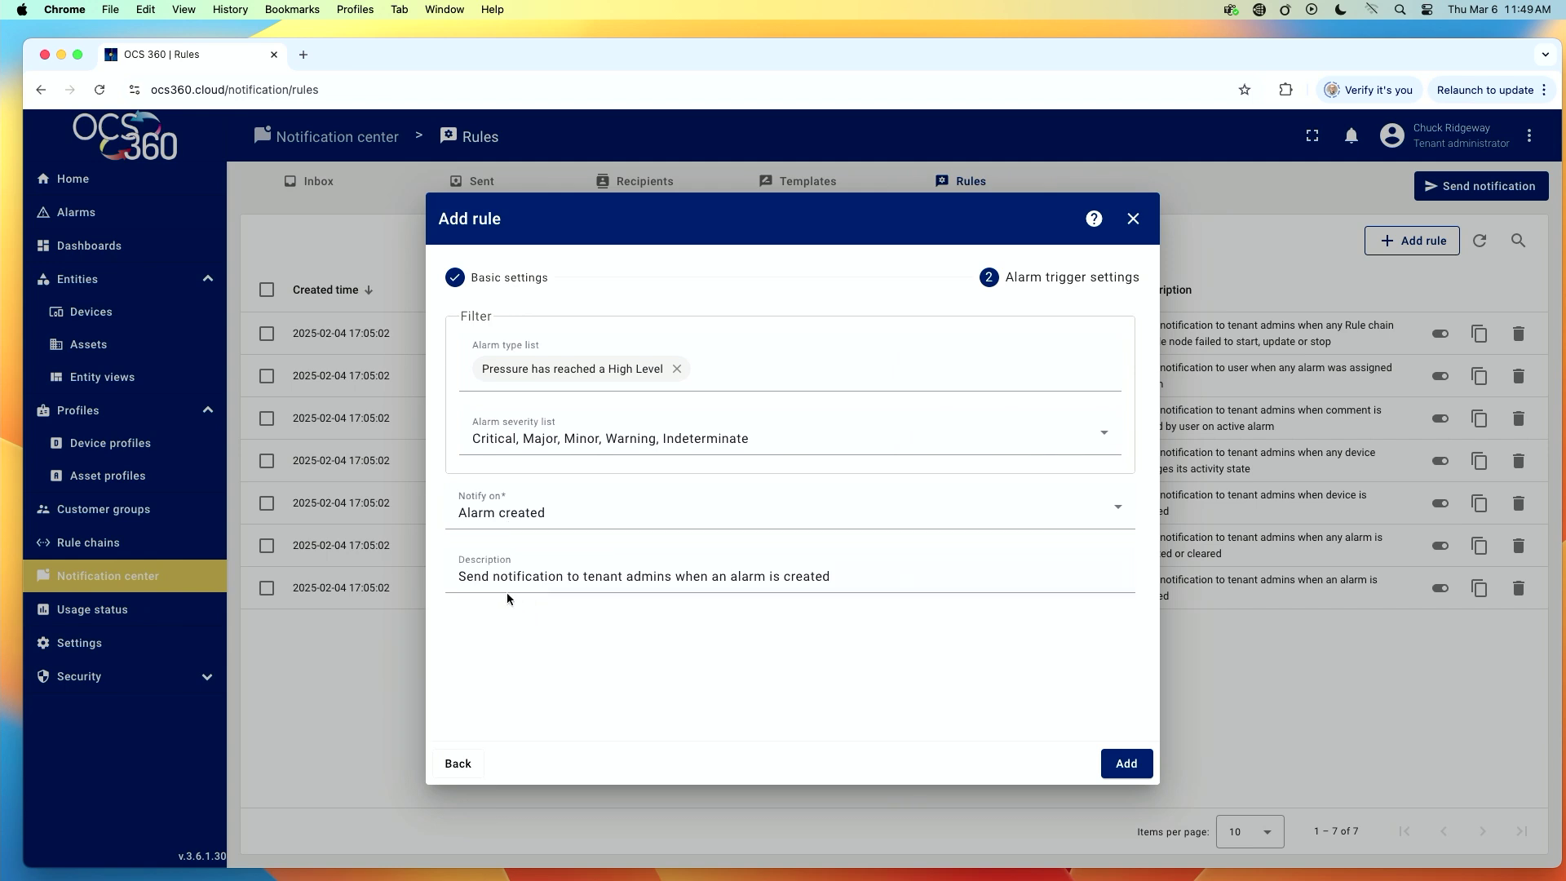
Step: Change the rule's description to "Send notification to Indy Maint when an alarm is created" and add the rule
click(672, 578)
key(BackSpace)
key(BackSpace)
key(BackSpace)
key(BackSpace)
key(BackSpace)
key(BackSpace)
key(BackSpace)
key(BackSpace)
key(BackSpace)
key(BackSpace)
key(BackSpace)
key(BackSpace)
key(BackSpace)
text(Indy Maint)
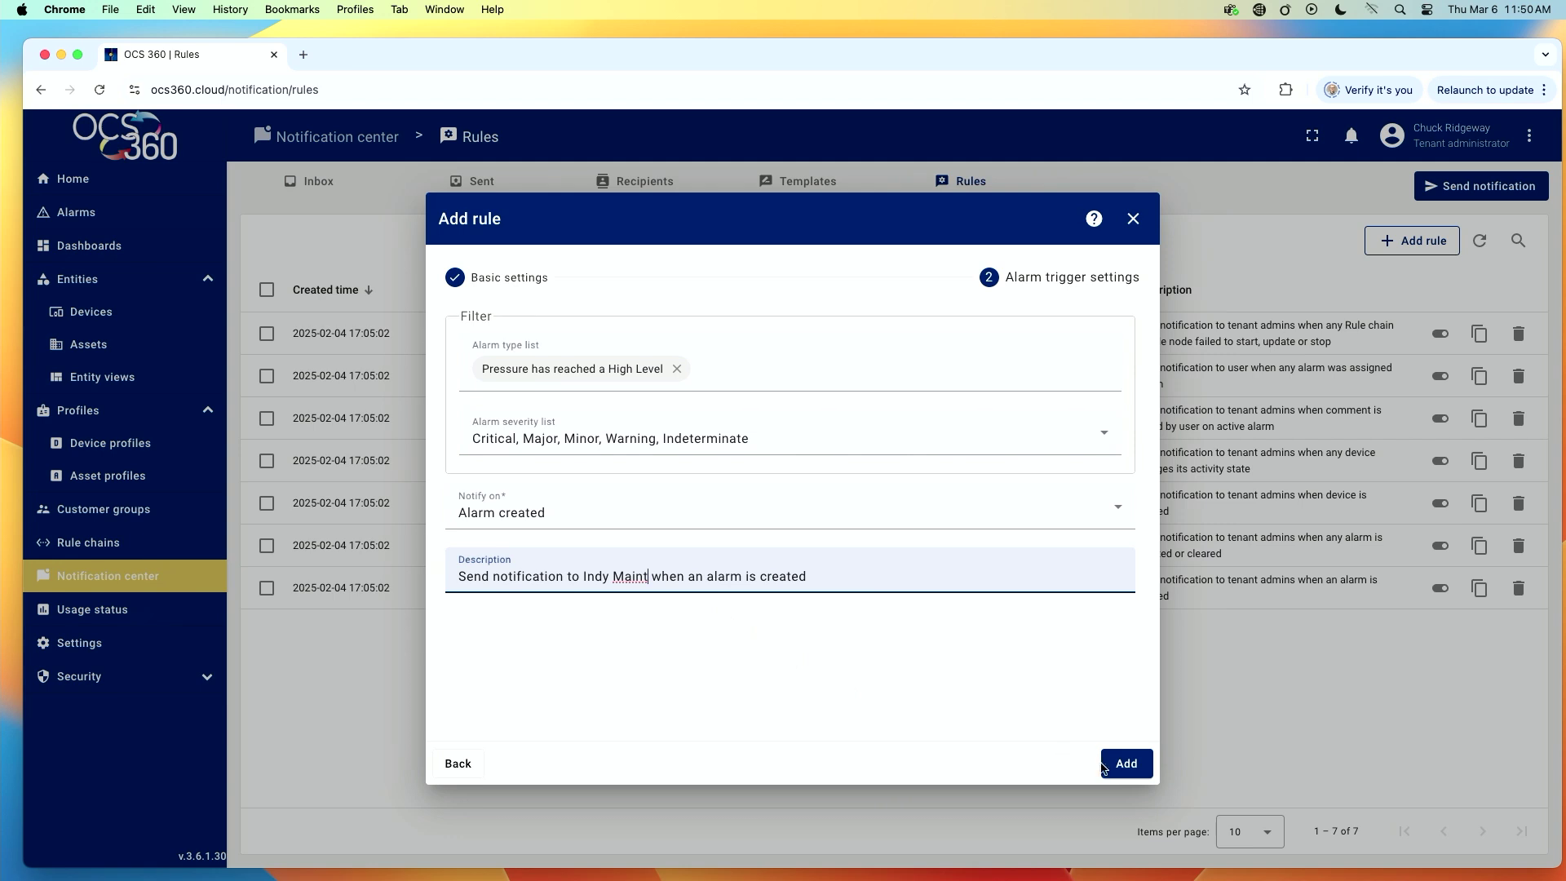
click(1117, 764)
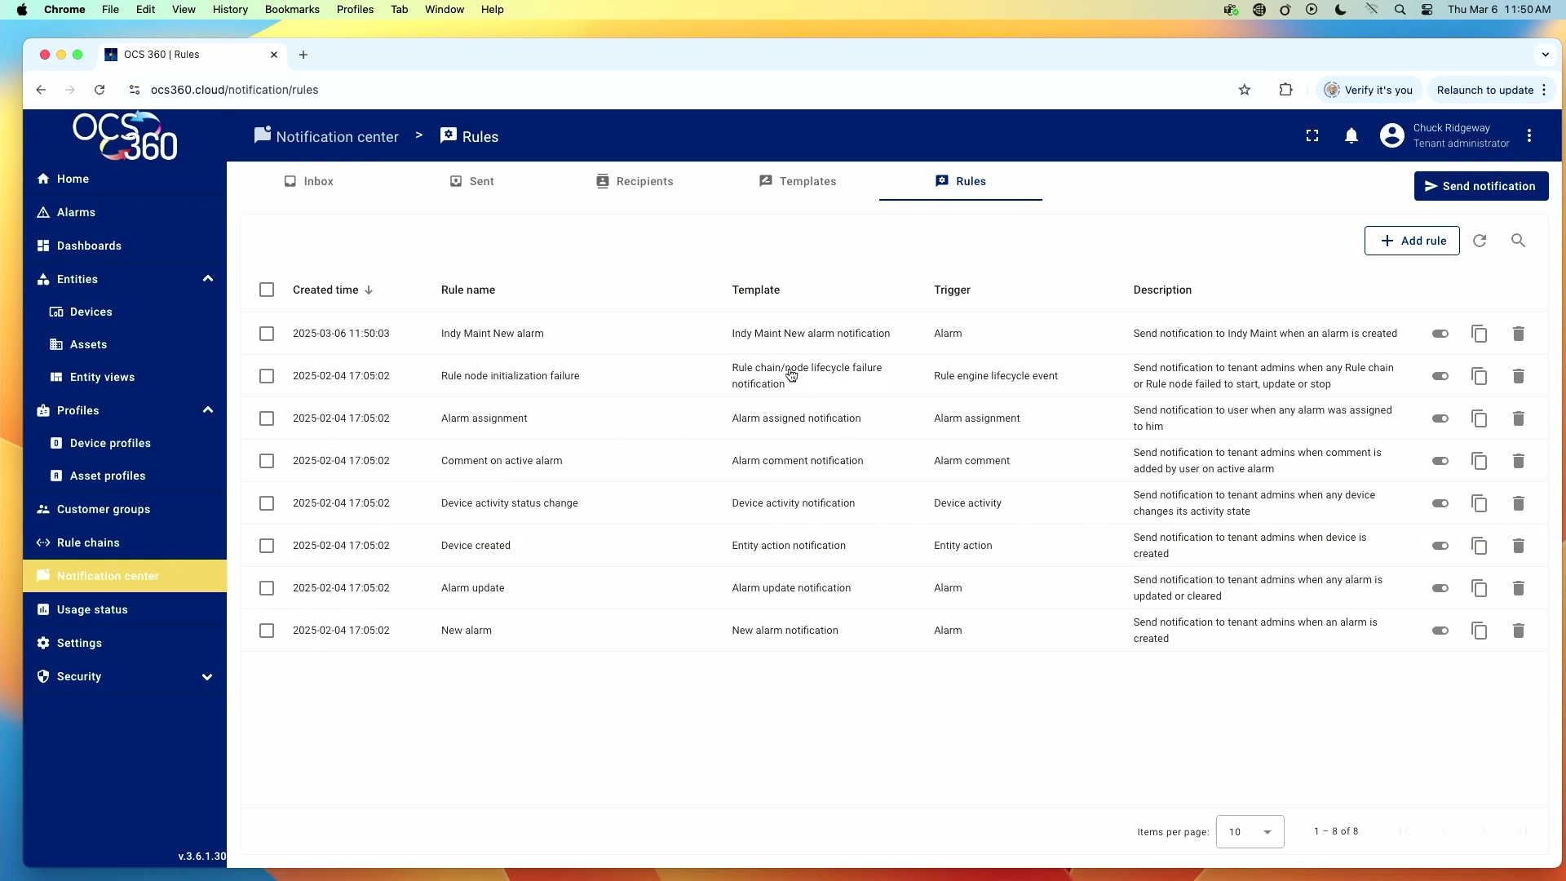
Step: Review the notification center's recipient groups, templates and rules for the Indy Maint entries
click(645, 188)
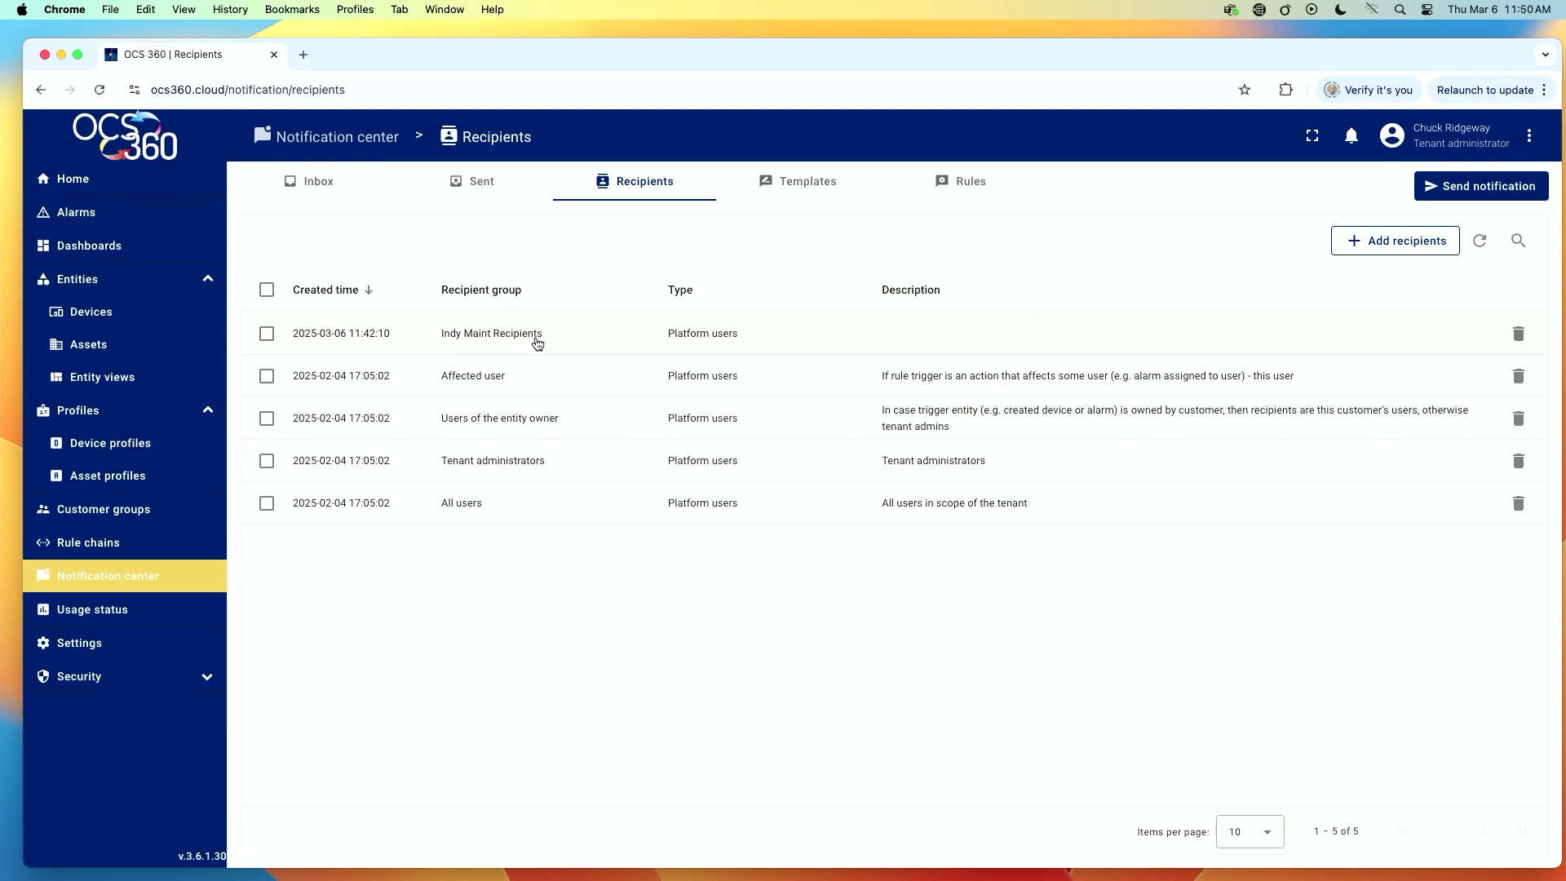
click(969, 188)
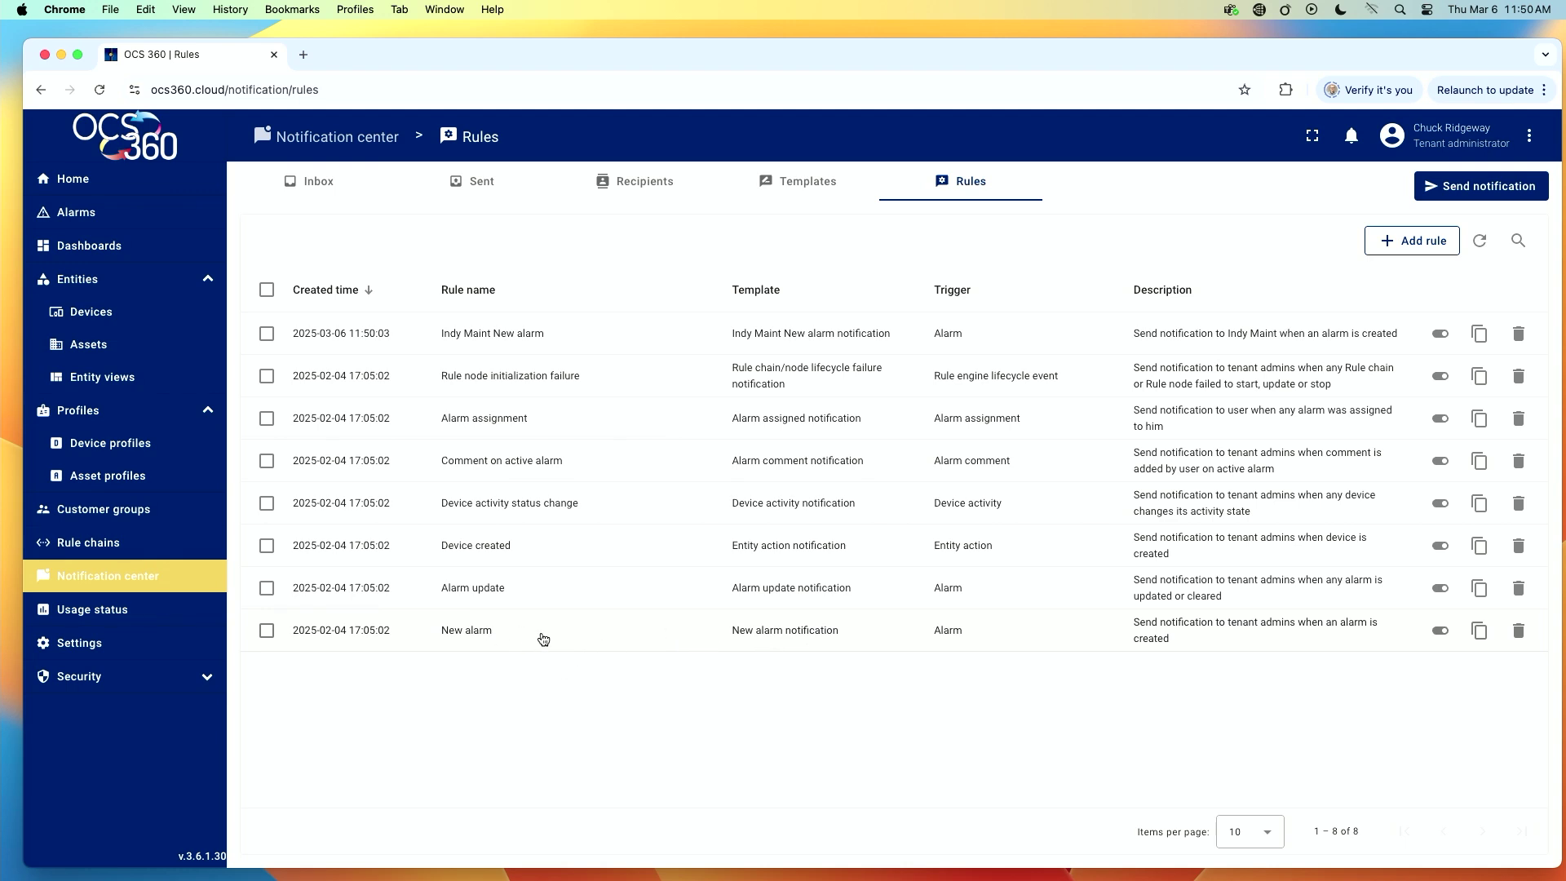
click(649, 188)
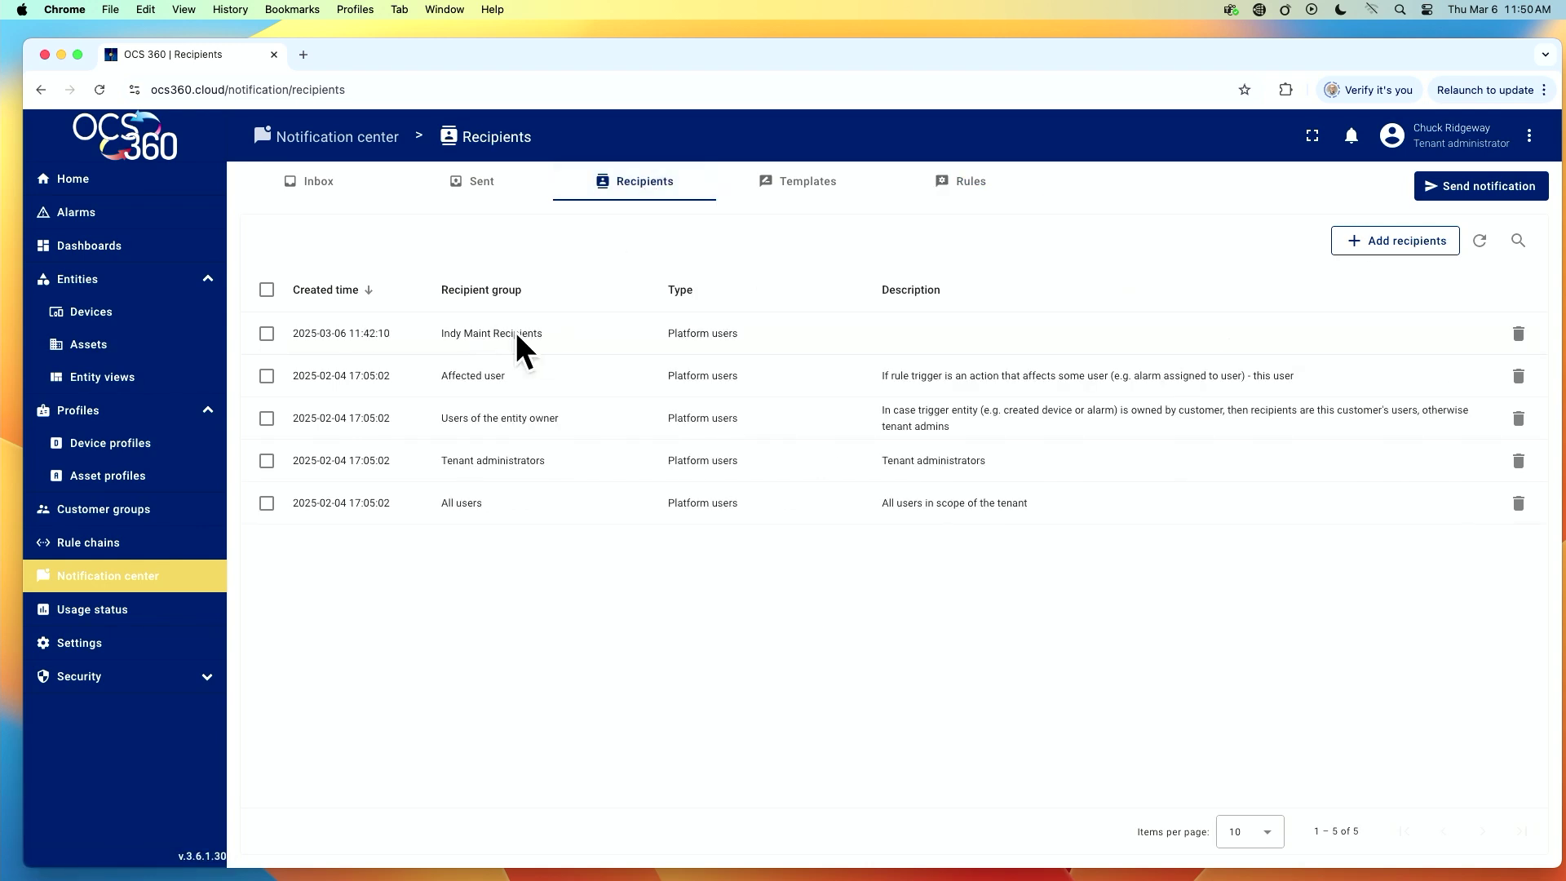
click(804, 183)
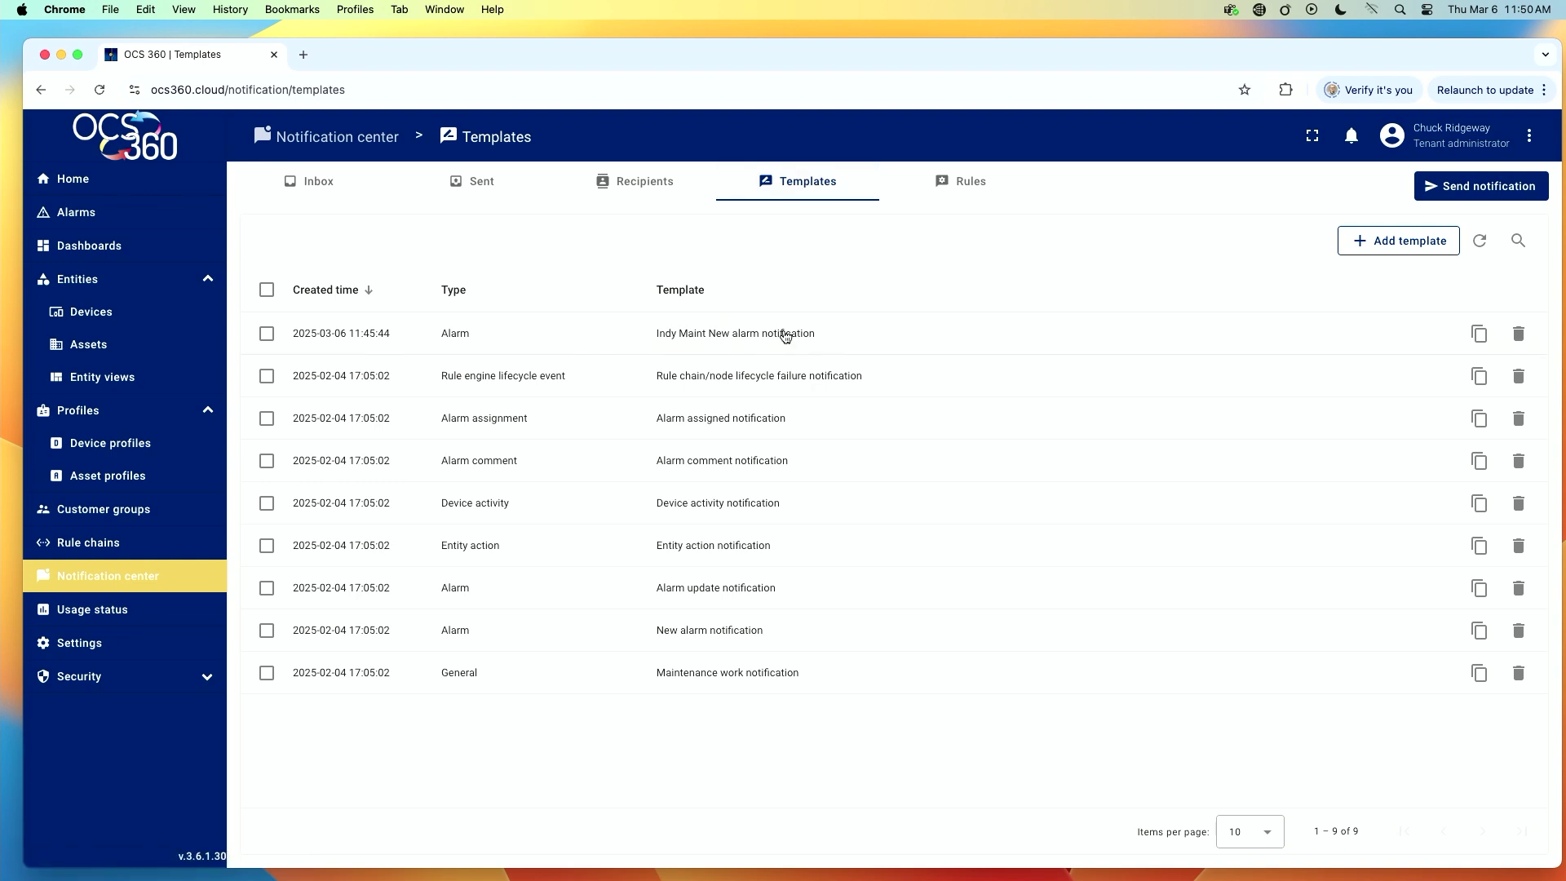
click(947, 181)
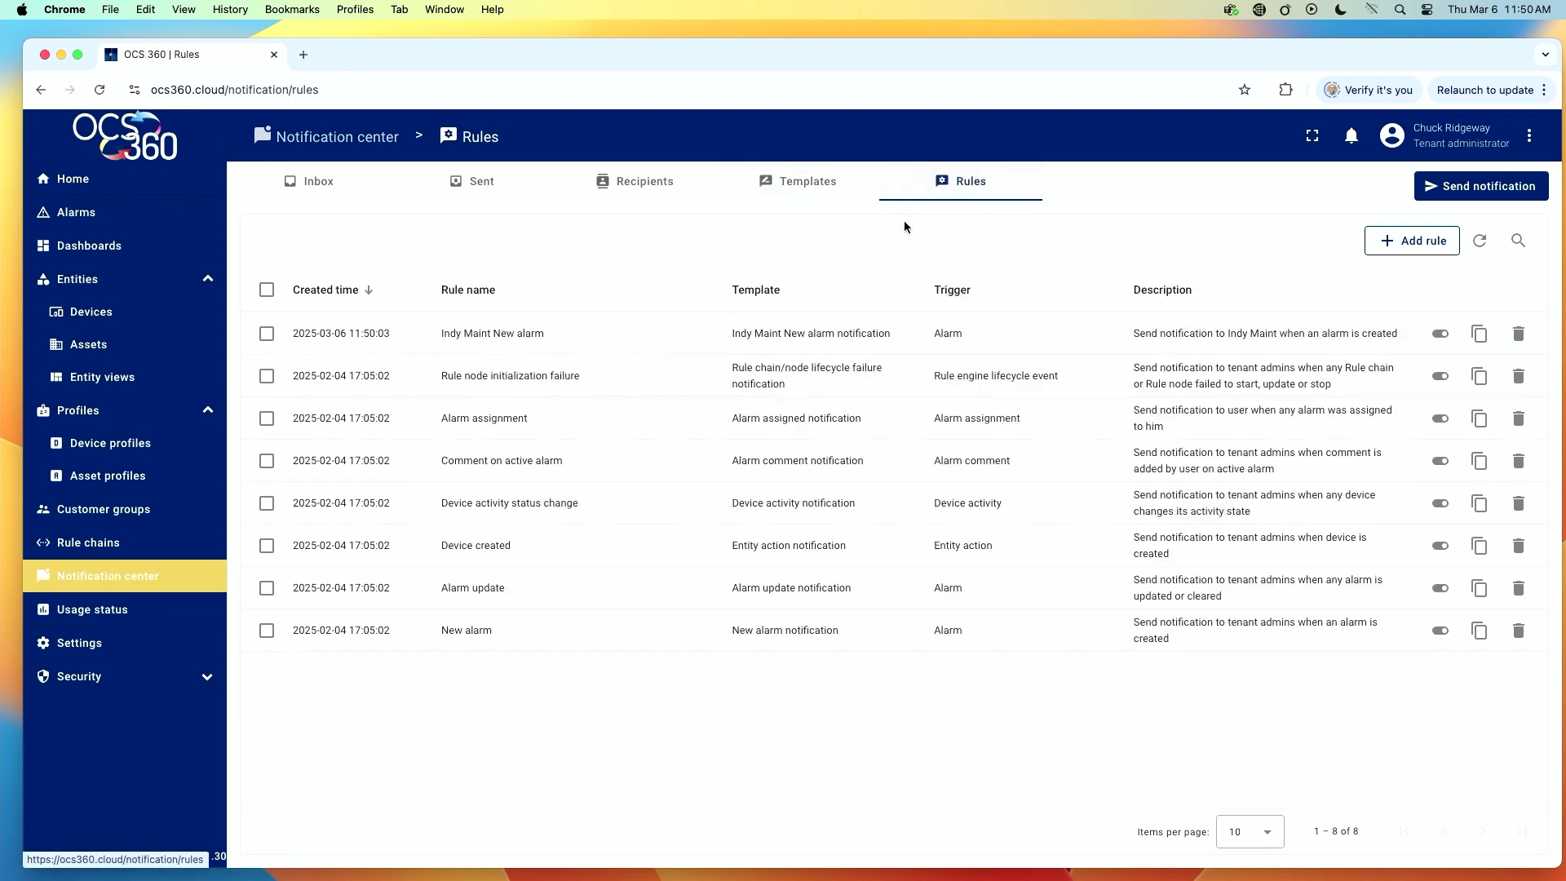